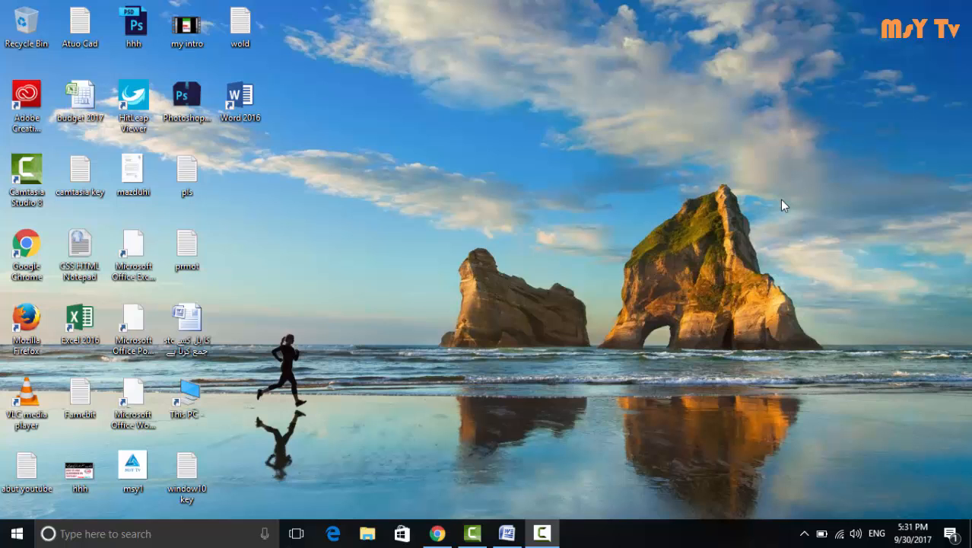
right_click(536, 103)
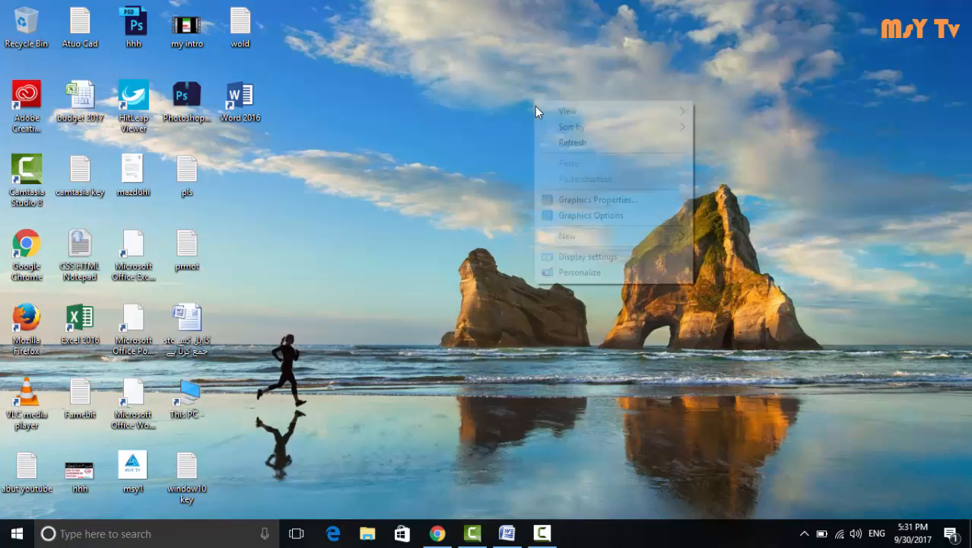
click(567, 142)
Switch to Chrome and start signing in to Blogger with the Online Handi Movies account.
click(437, 533)
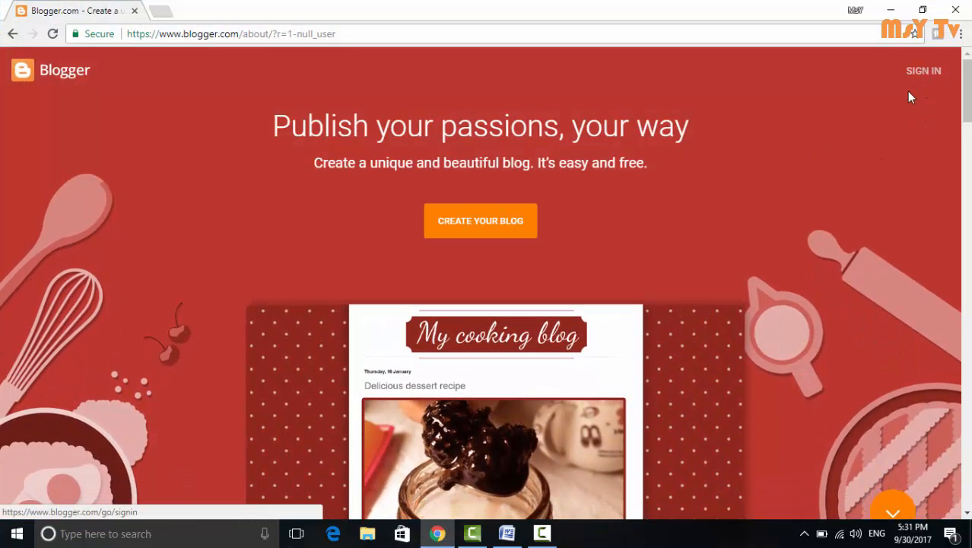
click(913, 132)
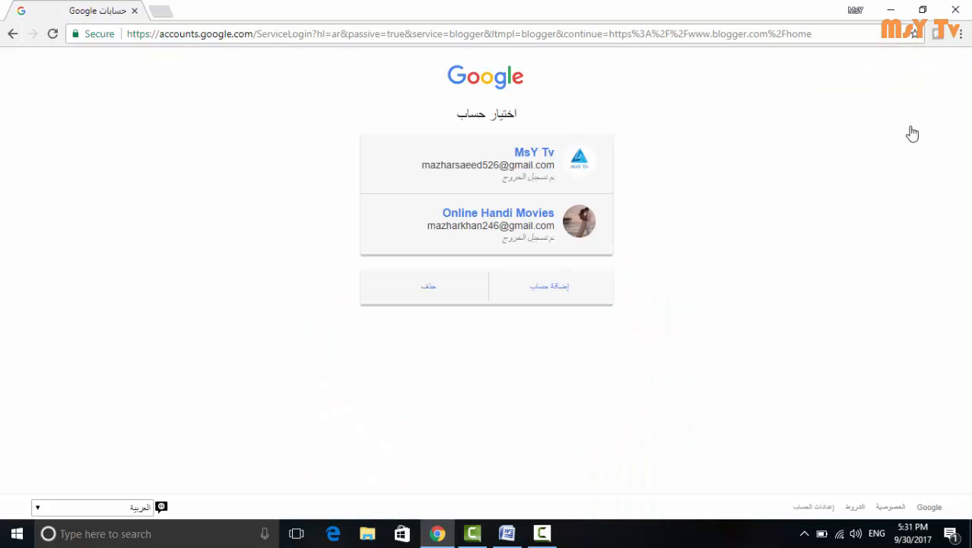
click(522, 228)
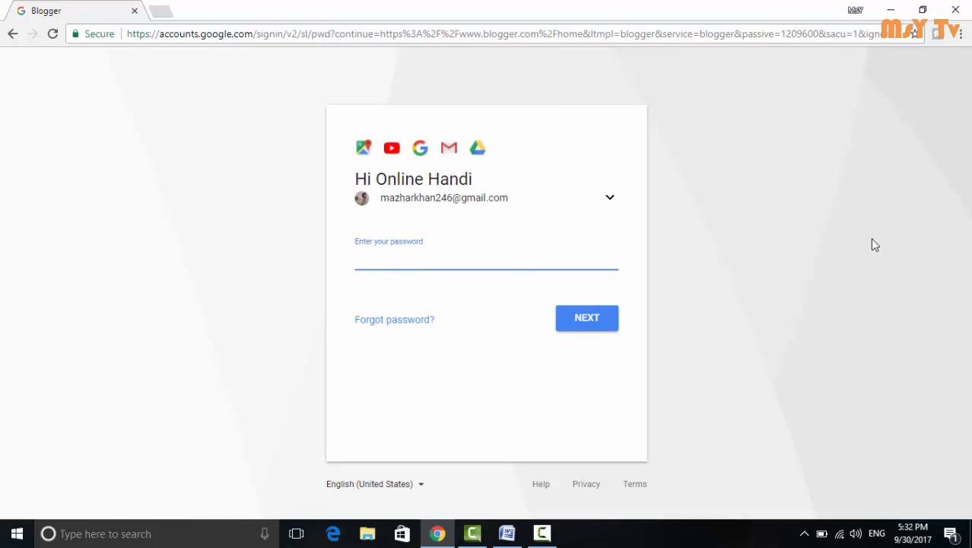
Enter the account password and complete the Blogger sign-in.
text(••)
key(BackSpace)
key(BackSpace)
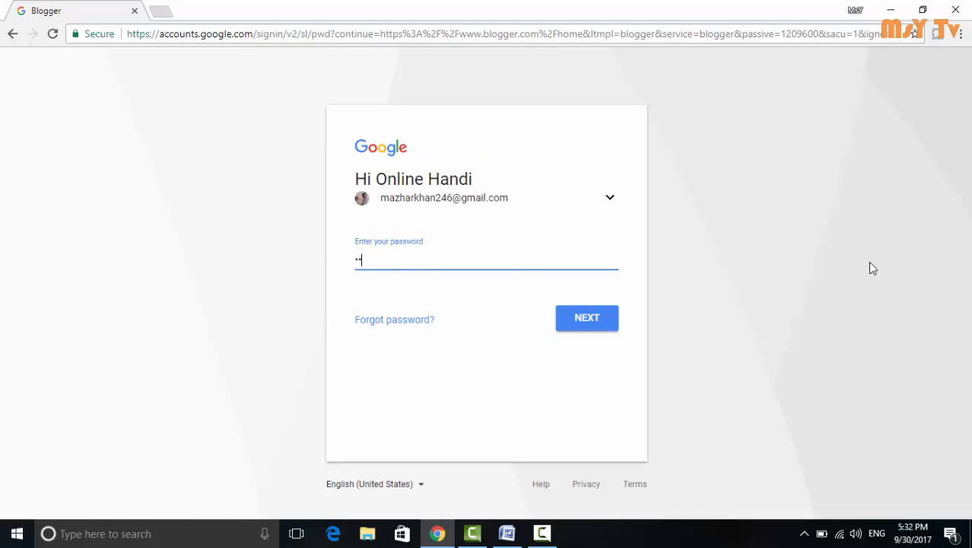
text(•••••••••)
key(Return)
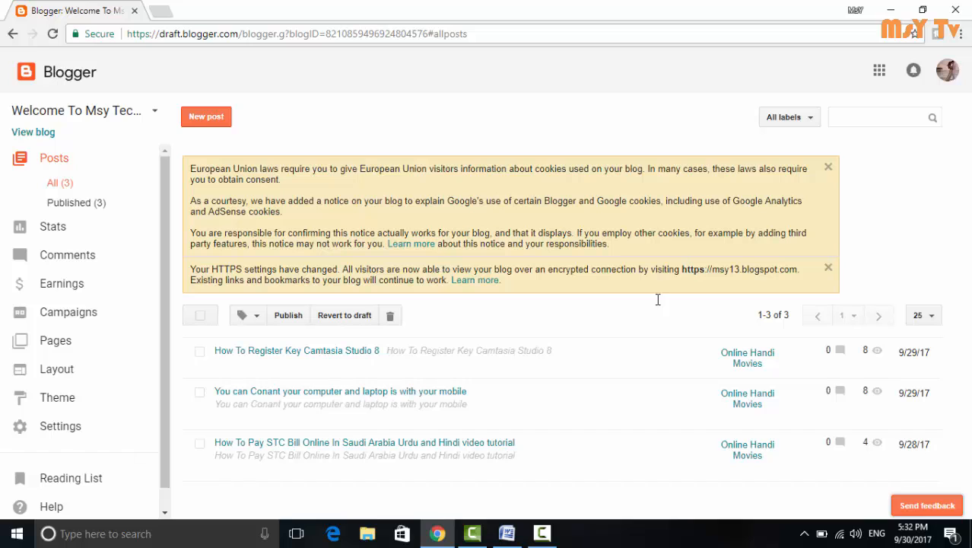
Open the live blog in a new browser tab and examine its page menu, posts and sidebar.
right_click(42, 136)
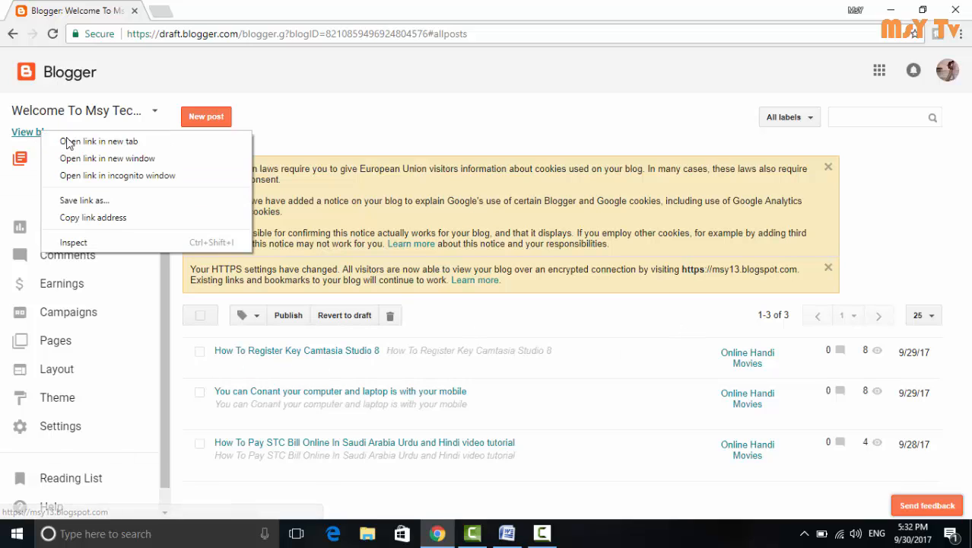
click(72, 140)
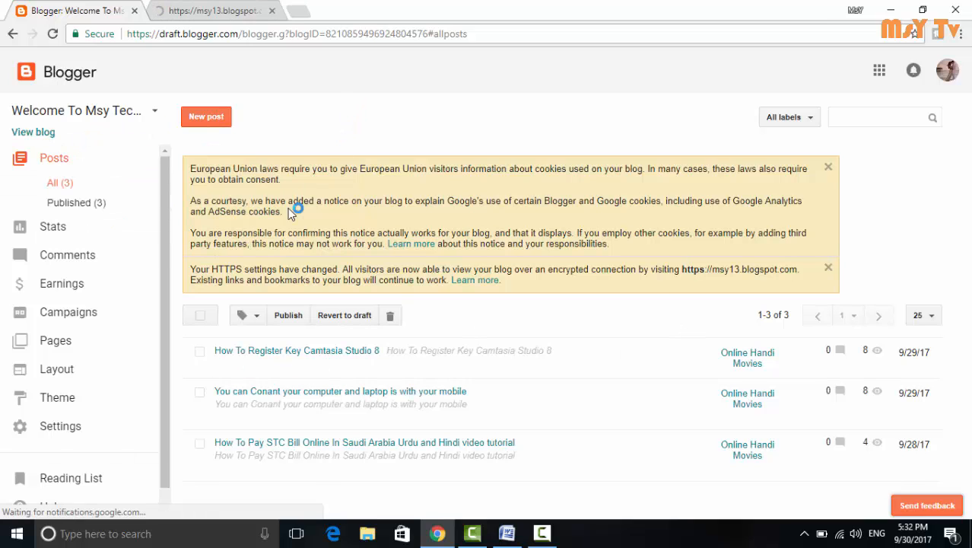
click(210, 12)
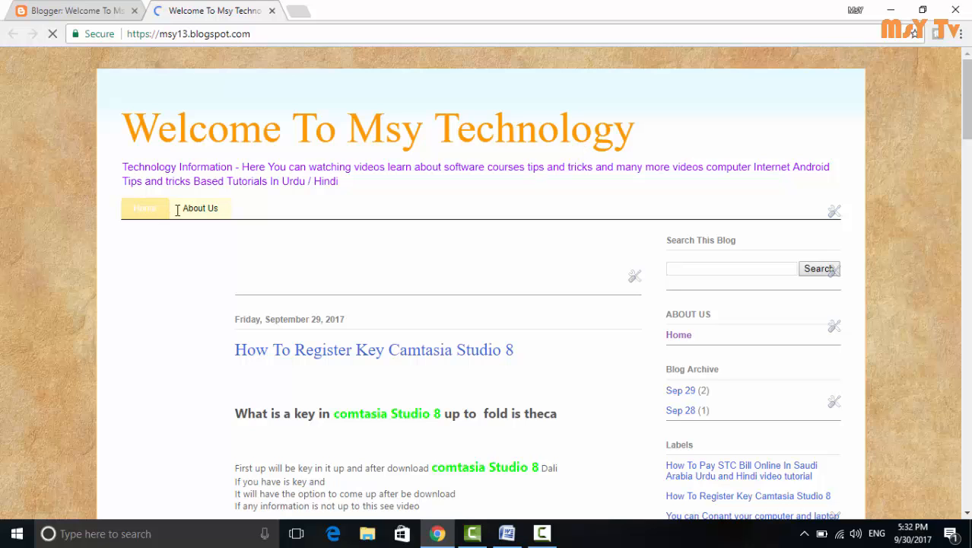
click(202, 209)
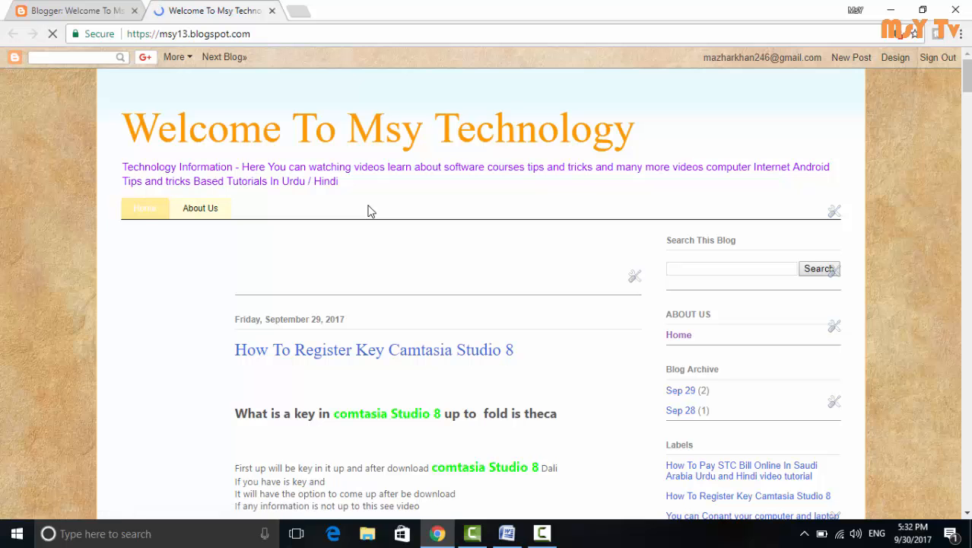
scroll(401, 244, down, 3)
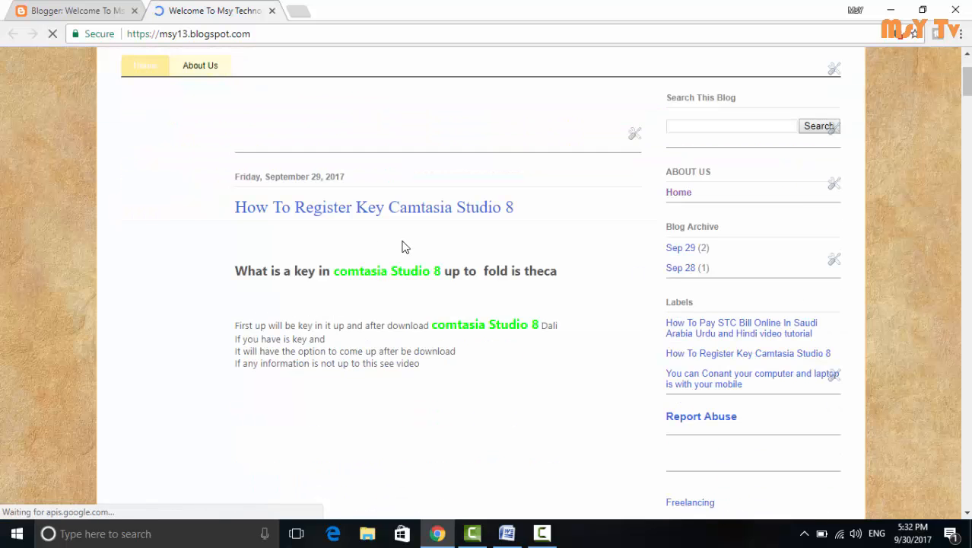
scroll(411, 248, down, 15)
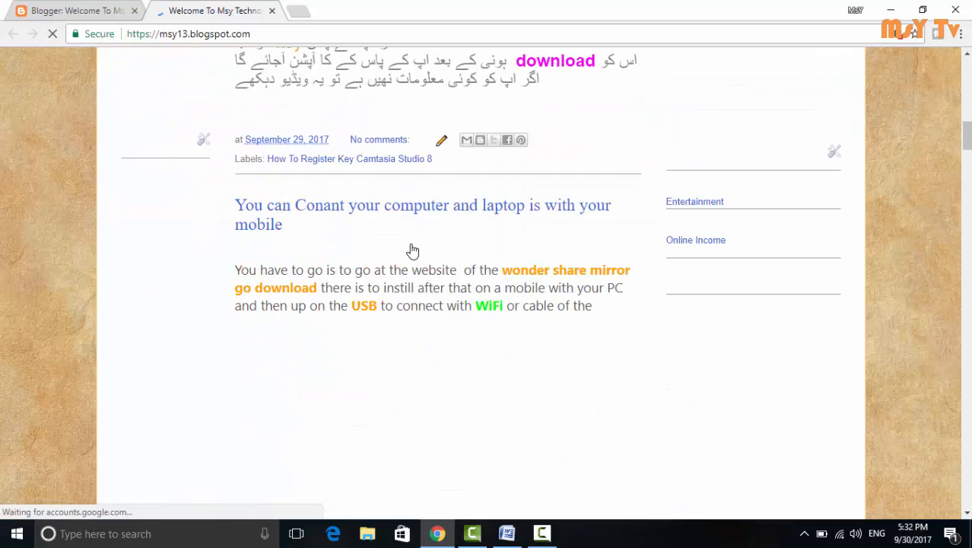
scroll(410, 248, down, 13)
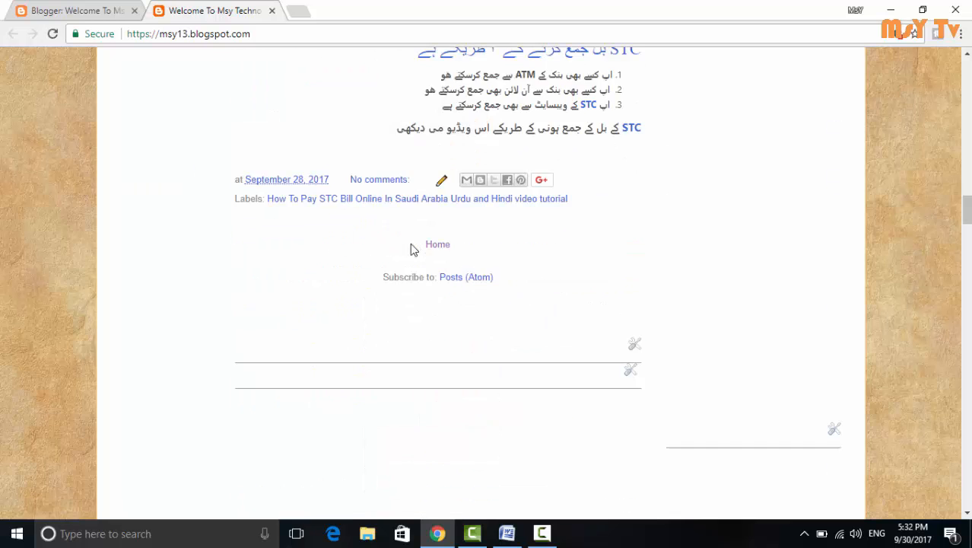
scroll(417, 271, up, 5)
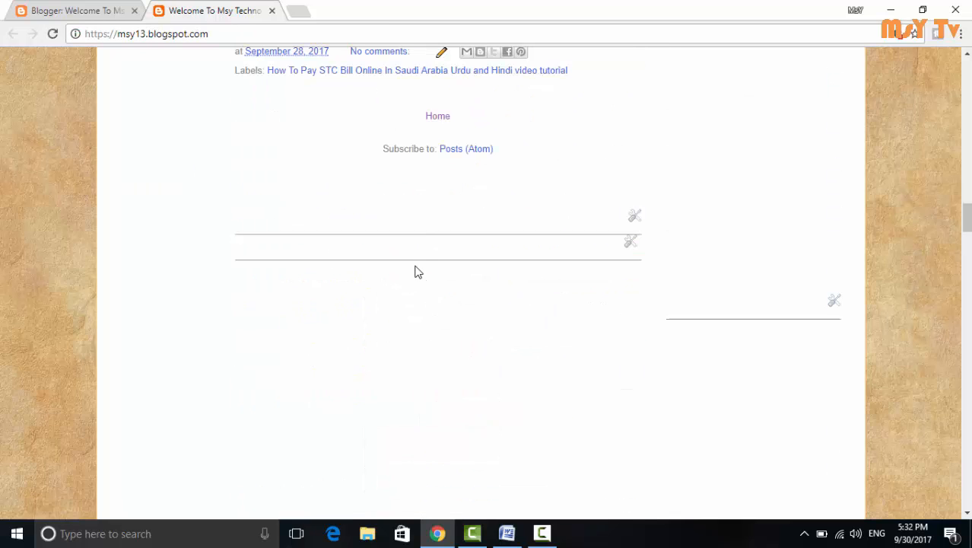
scroll(417, 262, up, 15)
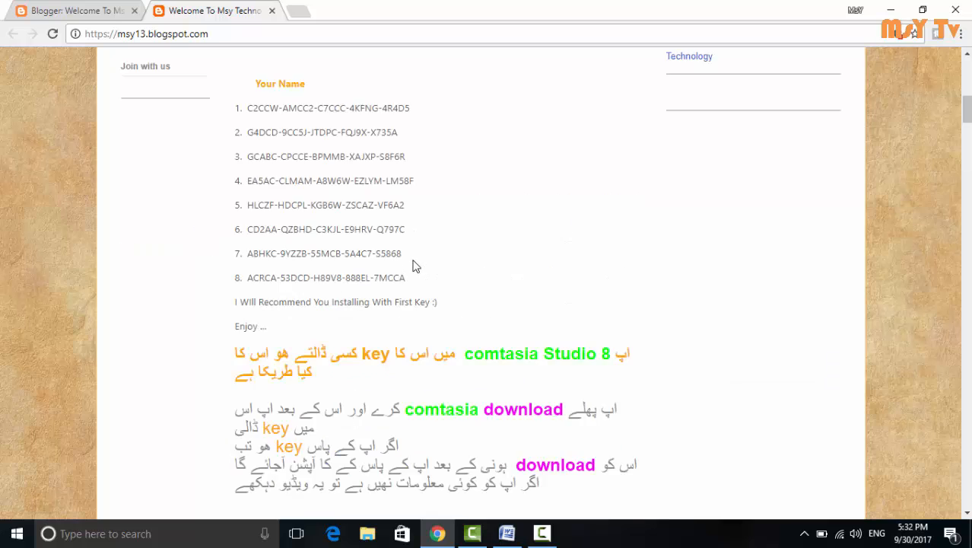
scroll(417, 265, up, 2)
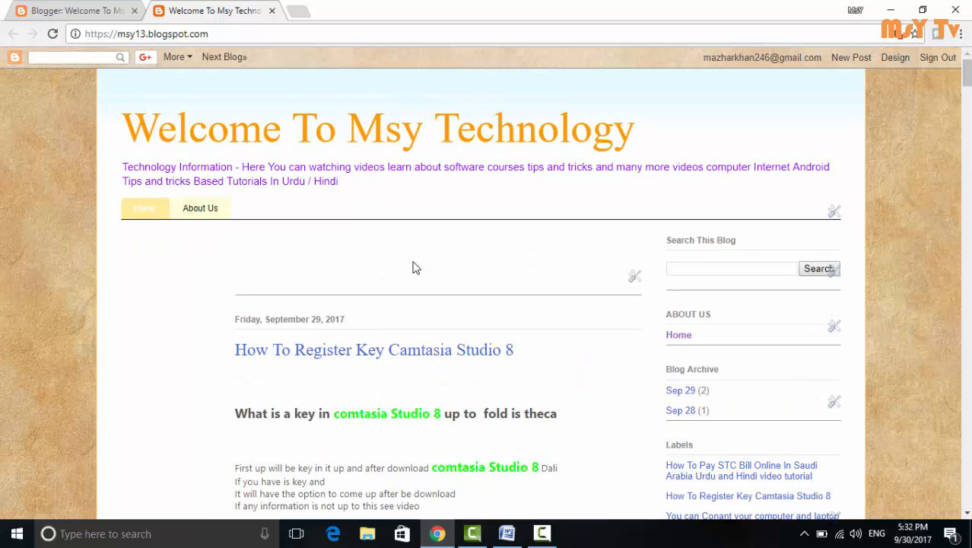
Create a new blog page titled "Mobile" in the Blogger dashboard and publish it.
click(98, 12)
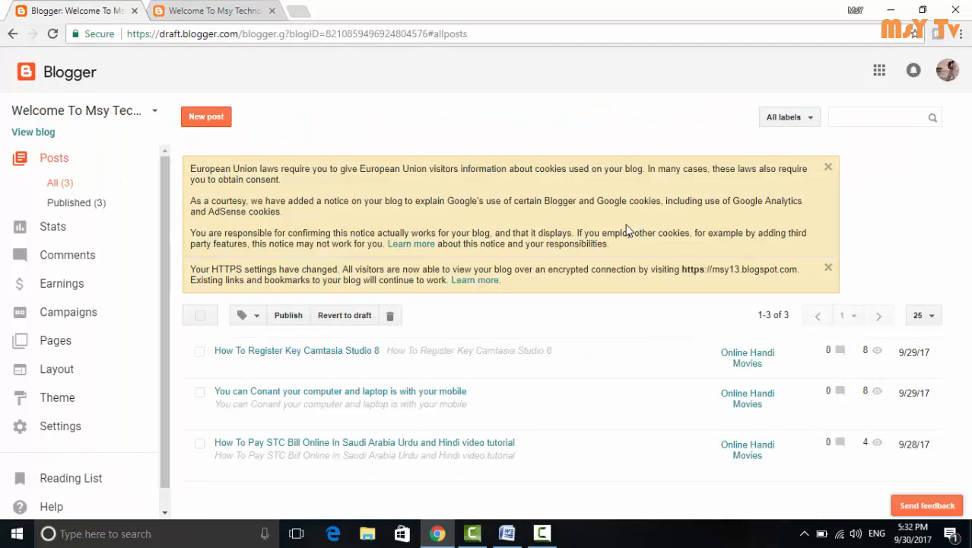
click(69, 347)
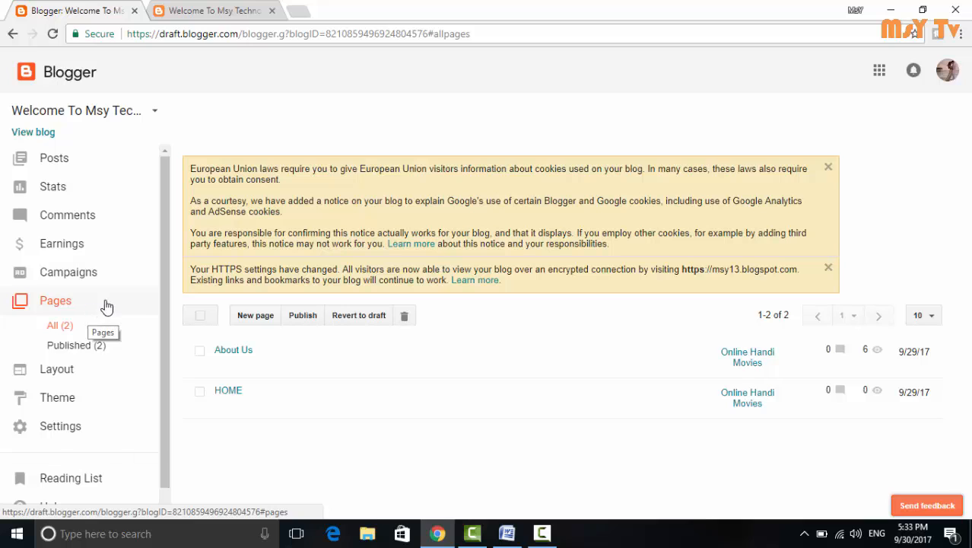
scroll(122, 304, down, 1)
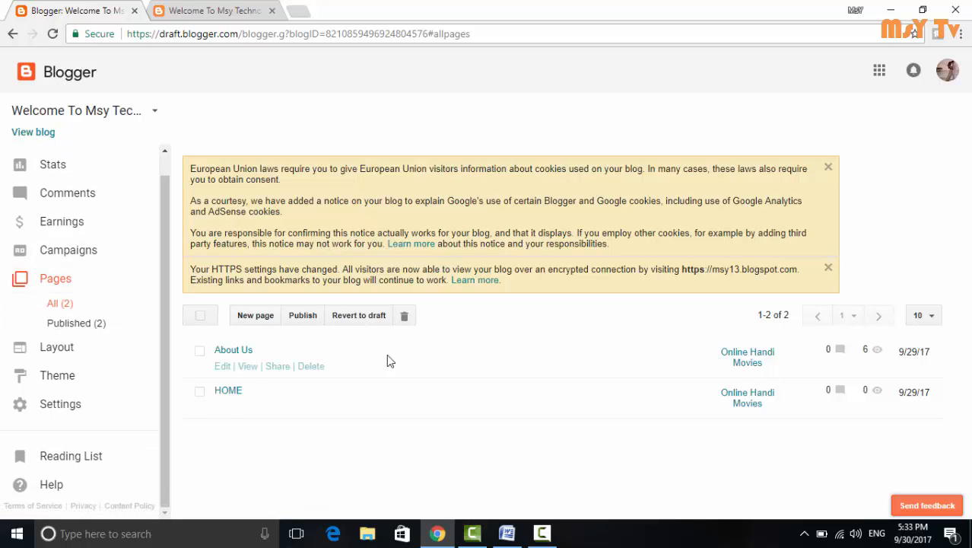
click(256, 317)
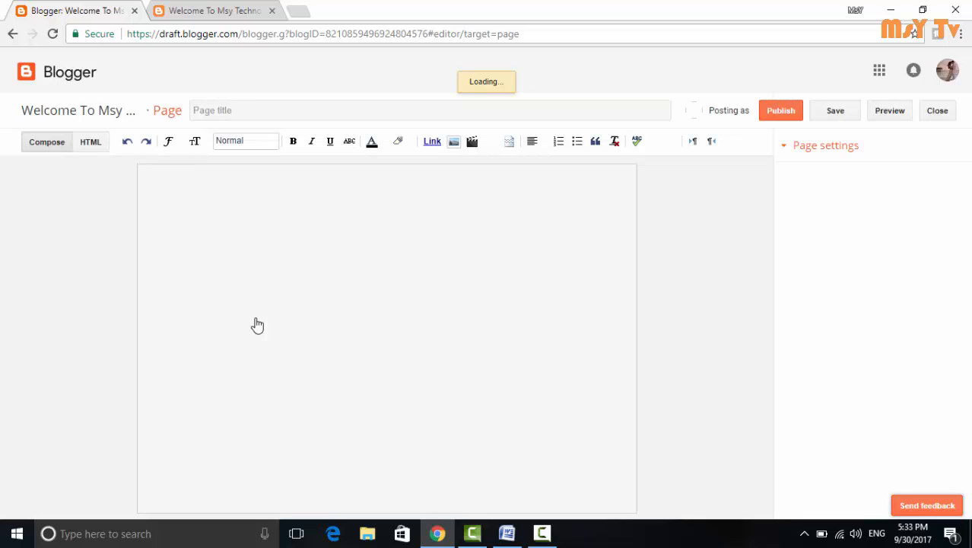
click(361, 112)
text(Mobile)
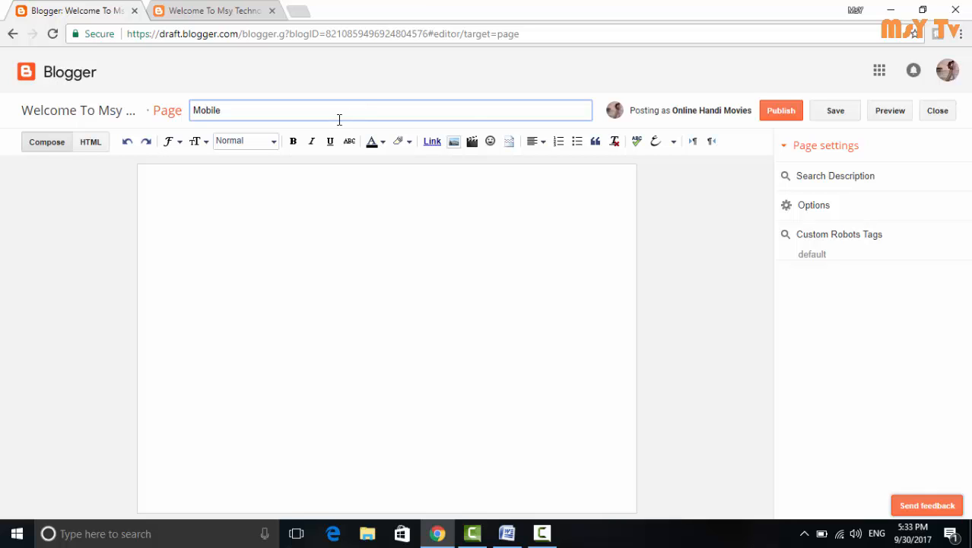
click(779, 118)
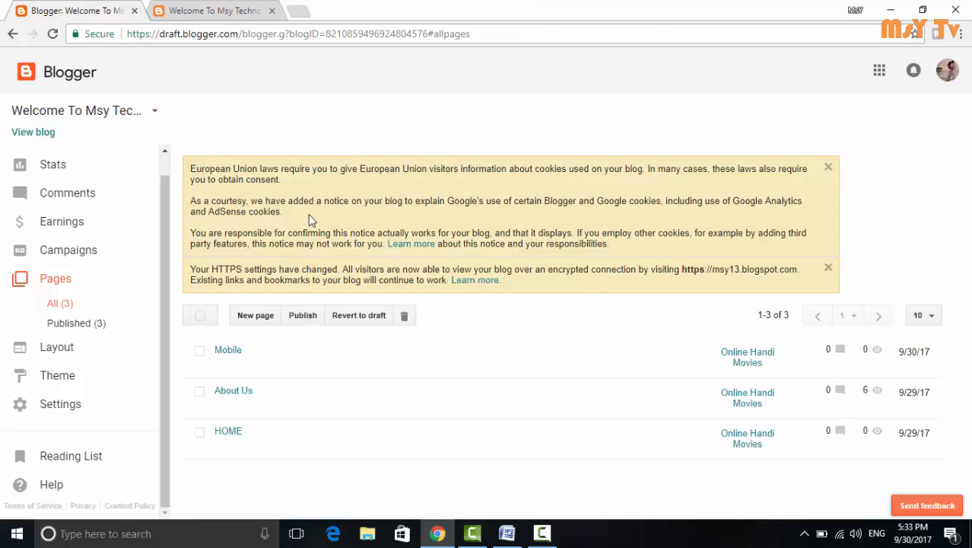
Create another blog page titled "Computer" and publish it.
click(259, 322)
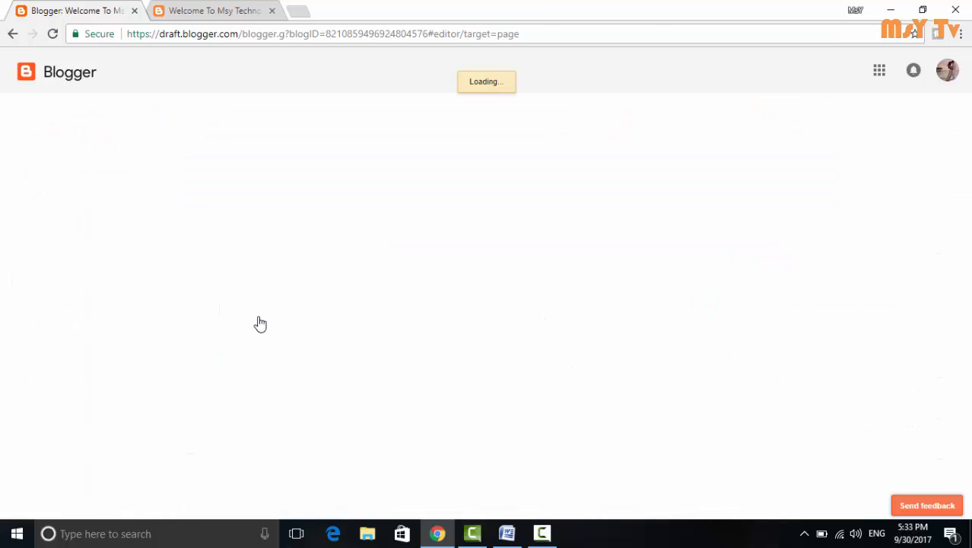
click(366, 115)
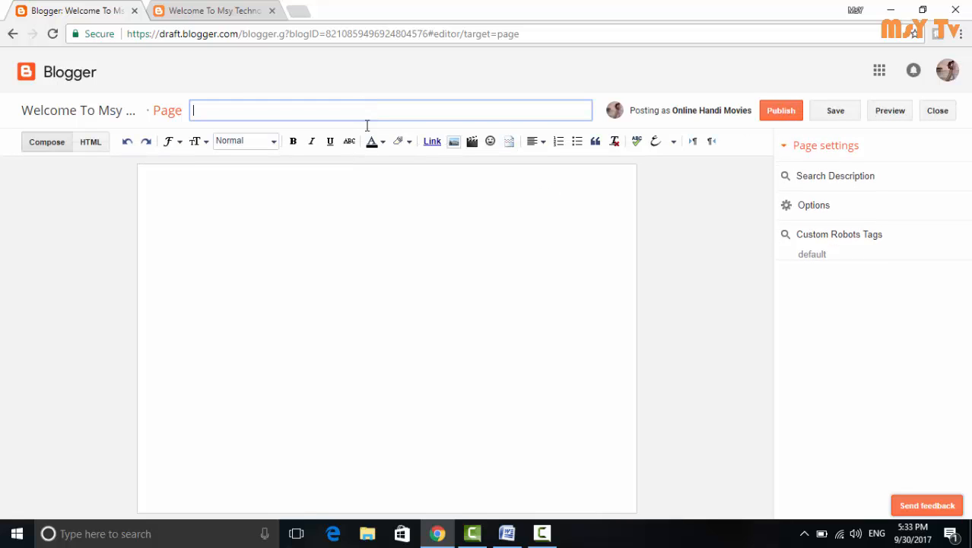
text(Compuer)
key(BackSpace)
key(BackSpace)
key(BackSpace)
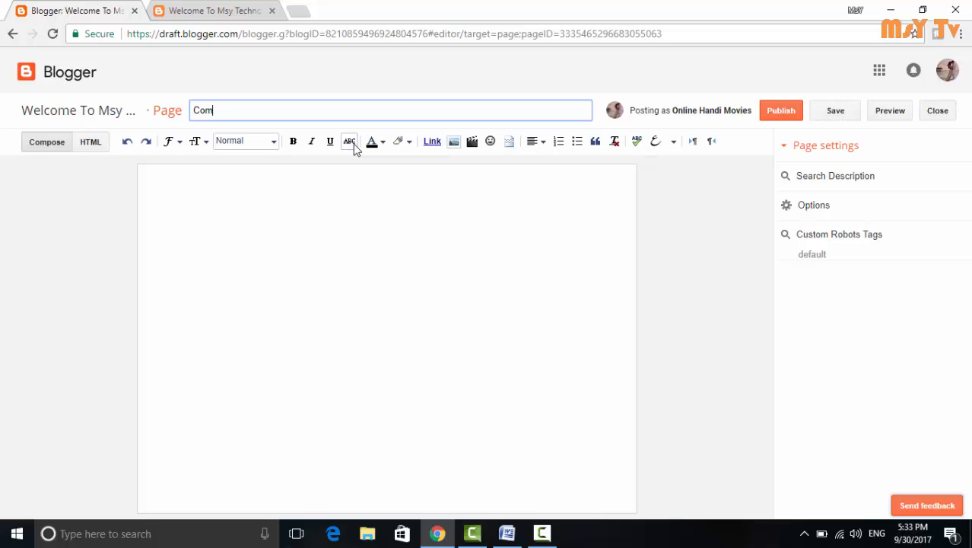
text(uter)
click(777, 115)
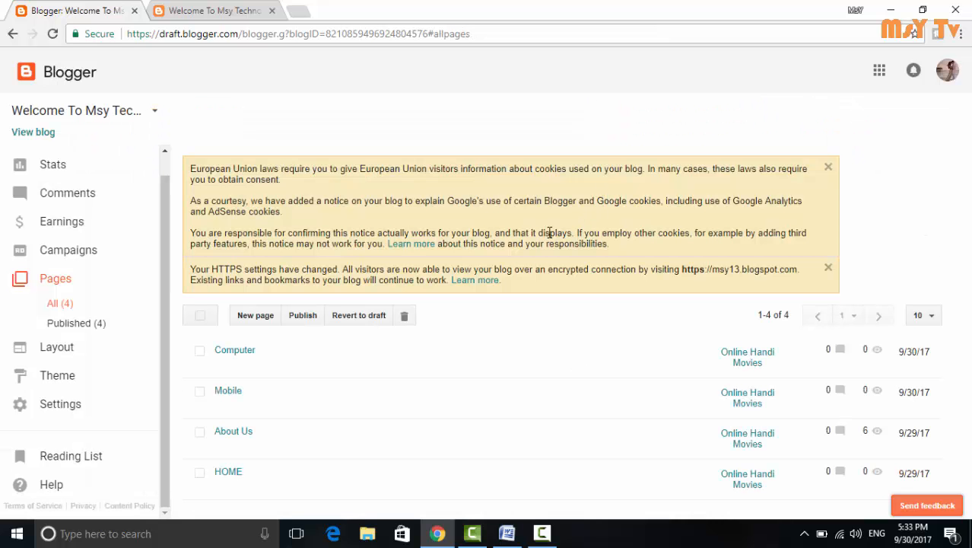
Check the page menu on the live blog and open the dashboard's blog layout at the sidebar sections.
click(209, 11)
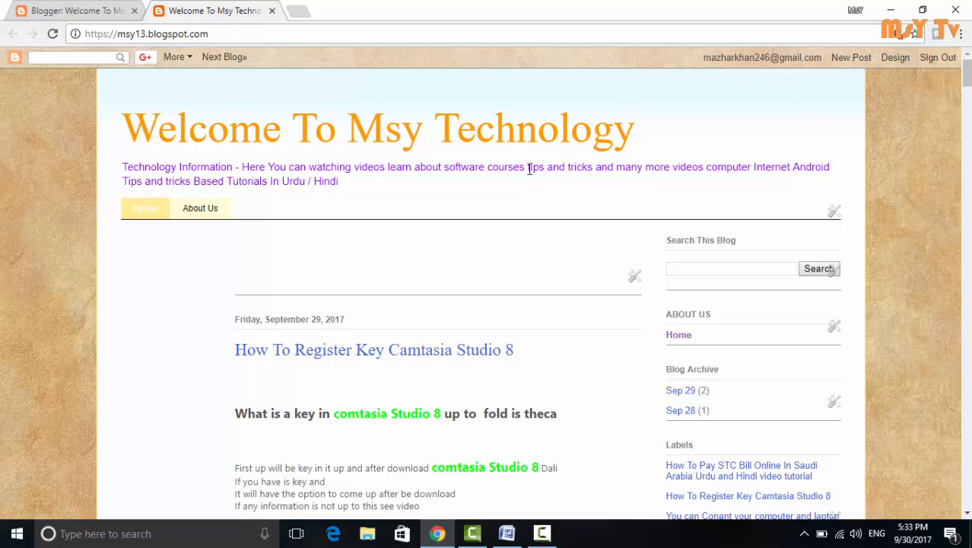
click(113, 17)
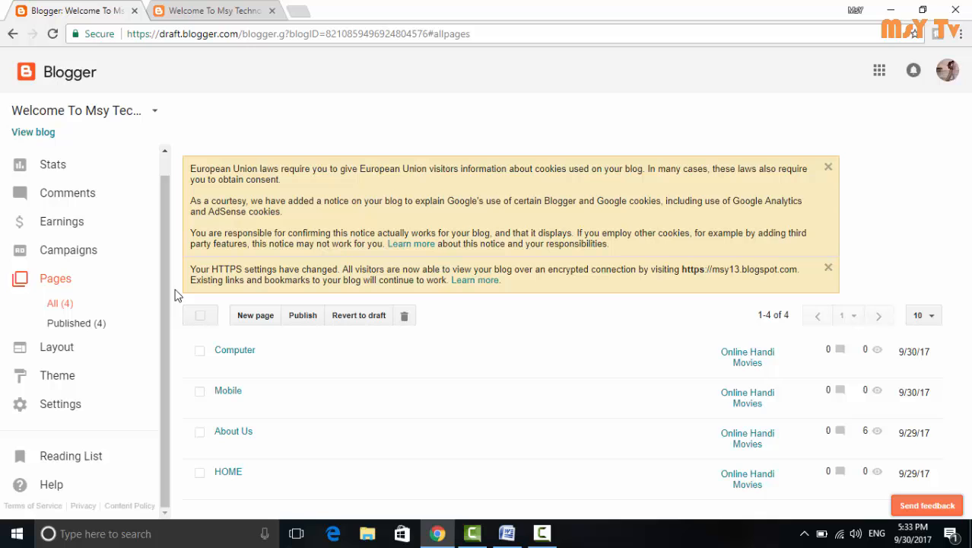
click(83, 344)
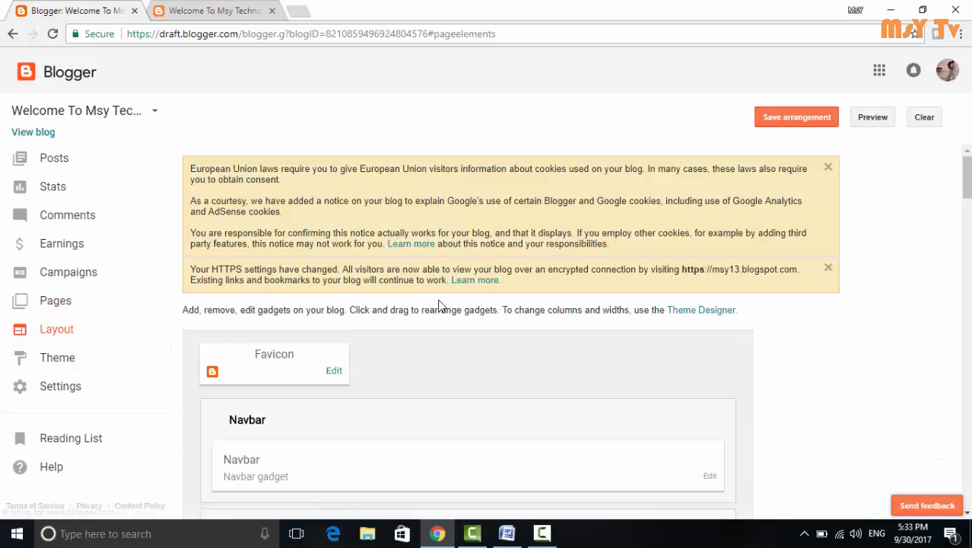
scroll(439, 304, down, 4)
scroll(445, 304, down, 2)
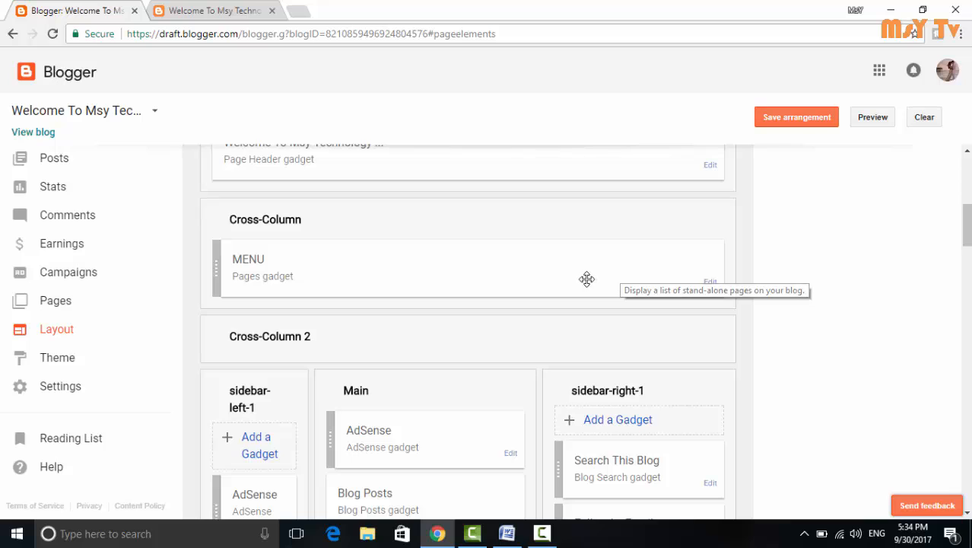
scroll(554, 282, down, 1)
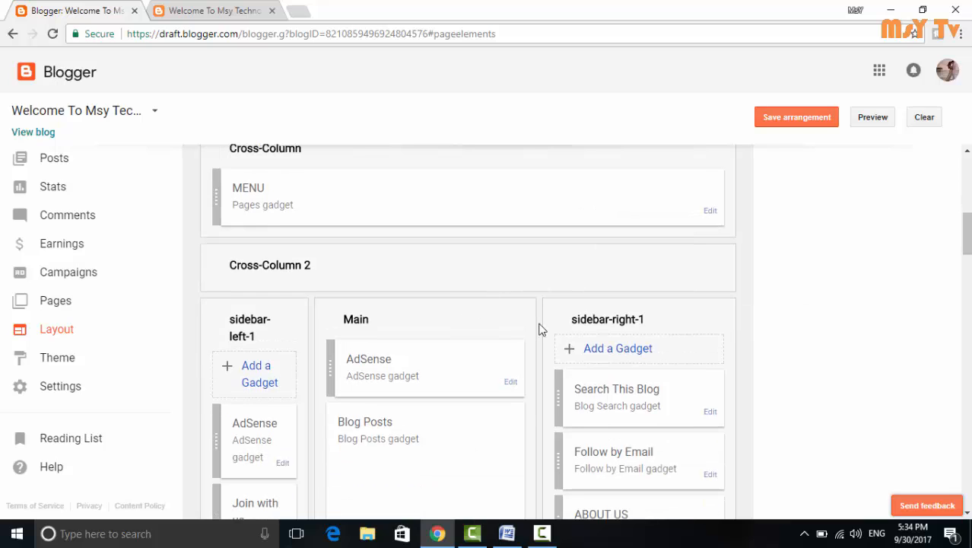
click(618, 348)
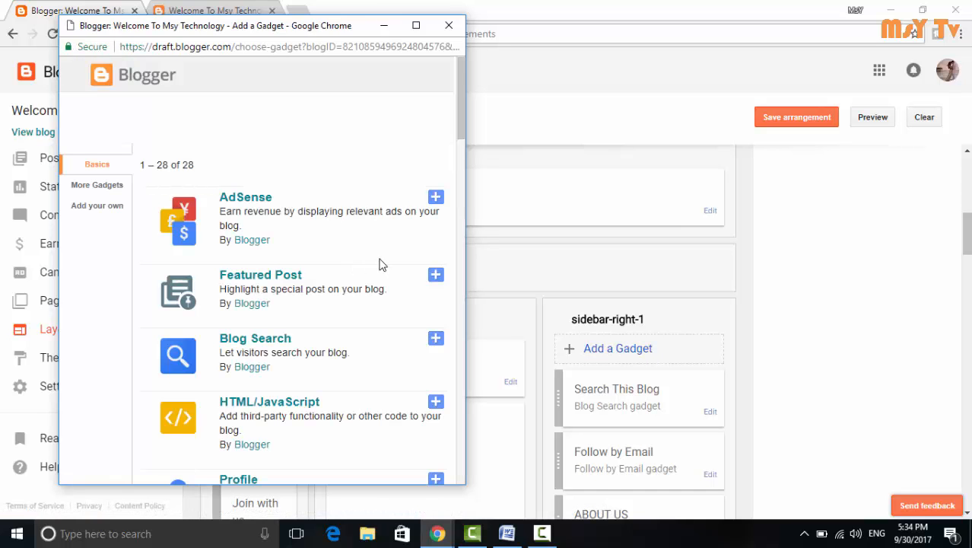
scroll(377, 264, down, 3)
scroll(377, 264, down, 5)
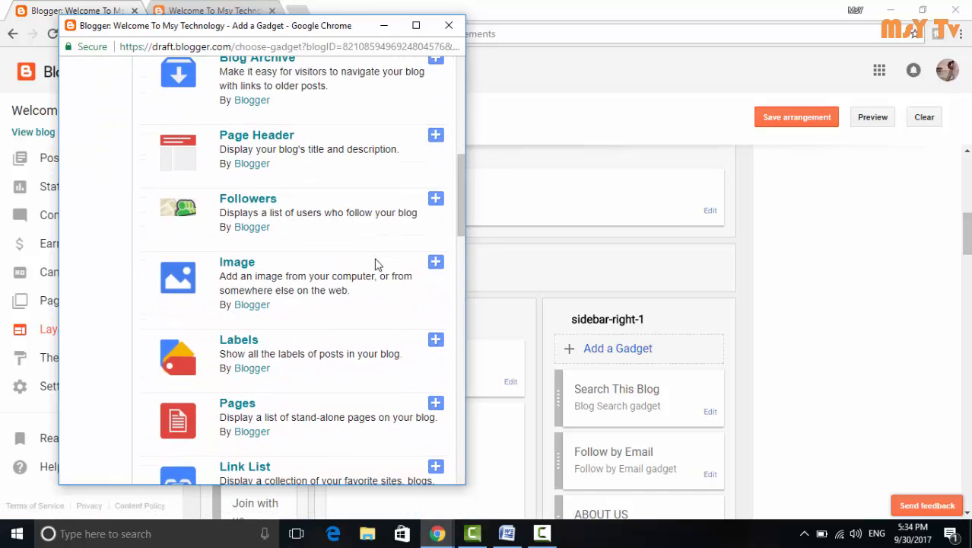
click(438, 263)
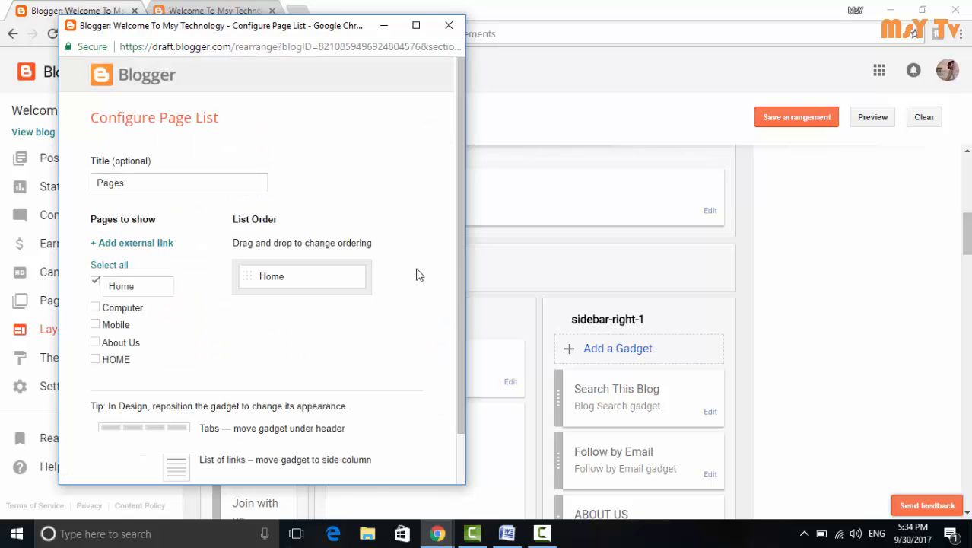
scroll(417, 274, down, 2)
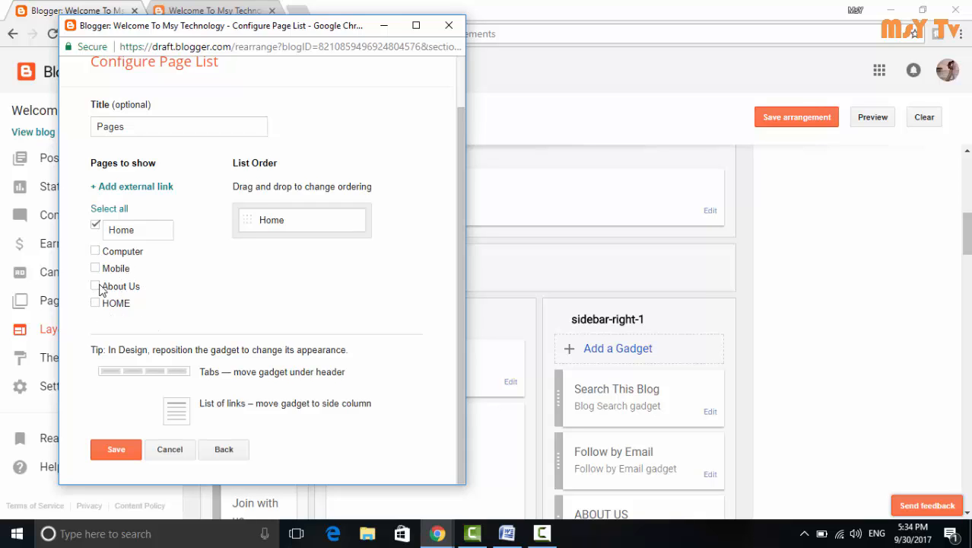
click(449, 25)
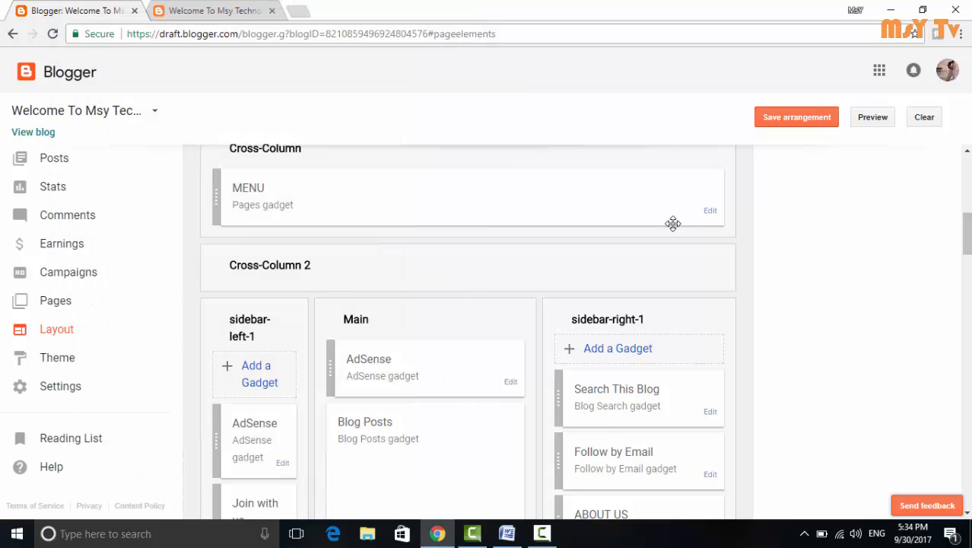
Add the Computer and Mobile pages to the MENU Pages gadget, save it, and check the page menu on the live blog.
scroll(672, 230, up, 1)
scroll(672, 230, up, 1)
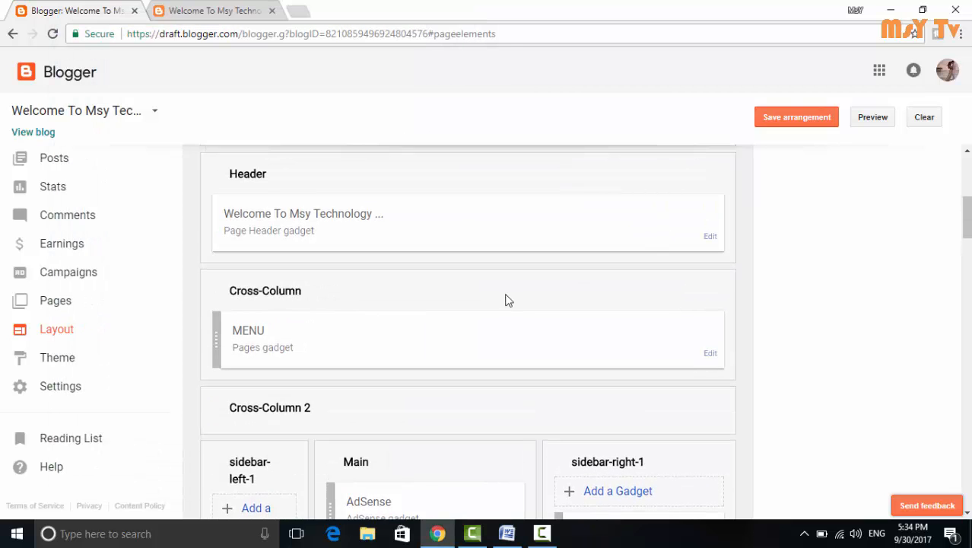
click(711, 356)
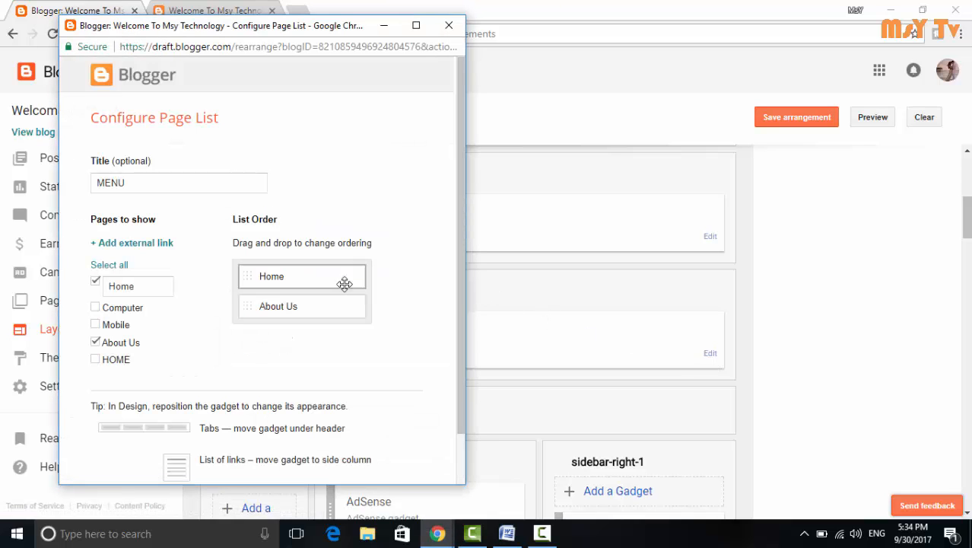
click(96, 308)
click(96, 325)
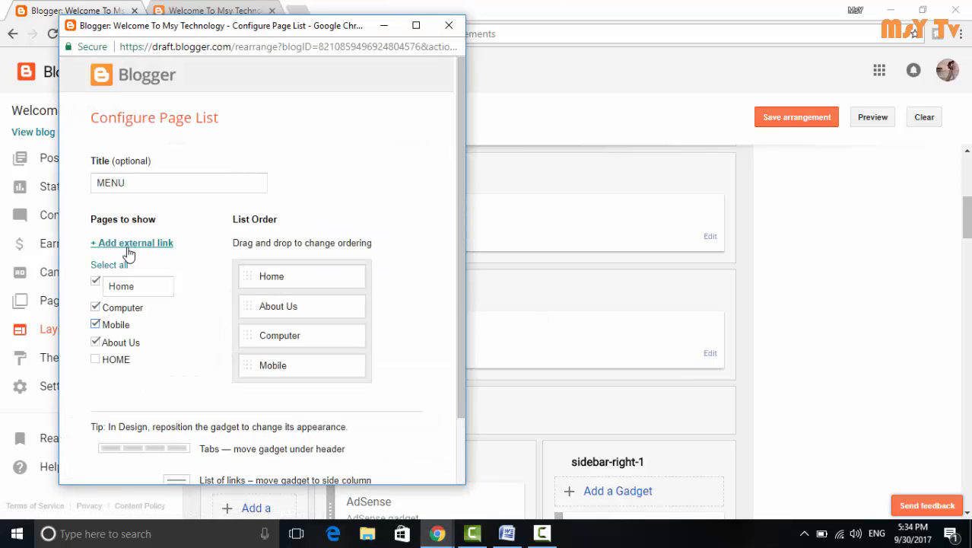
scroll(190, 297, down, 1)
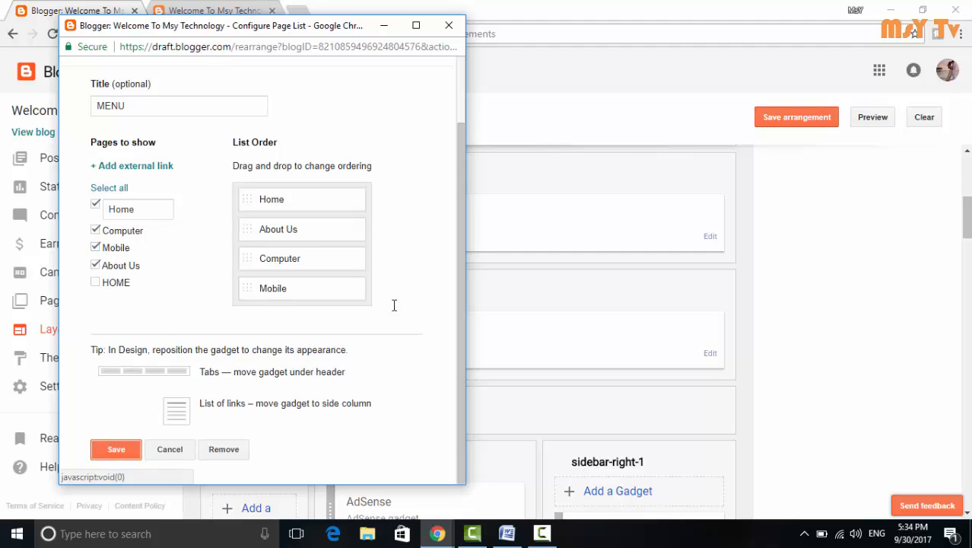
click(195, 6)
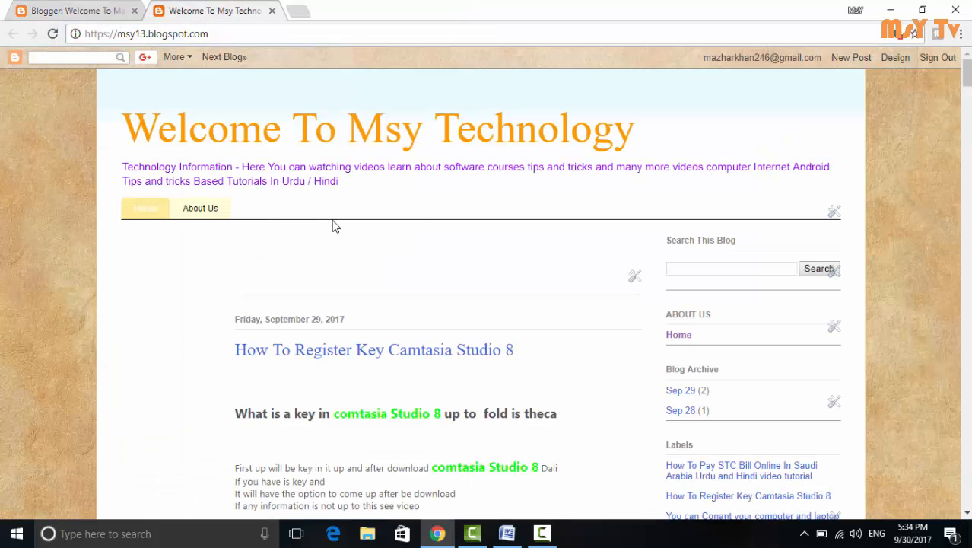
click(155, 210)
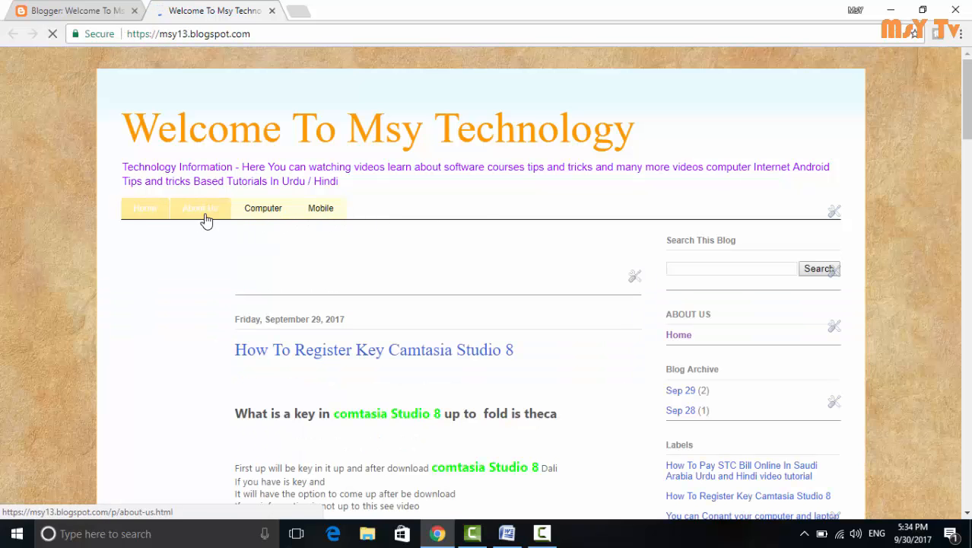
Return to the Blogger dashboard's posts and start a new blog post.
click(86, 10)
scroll(527, 245, up, 3)
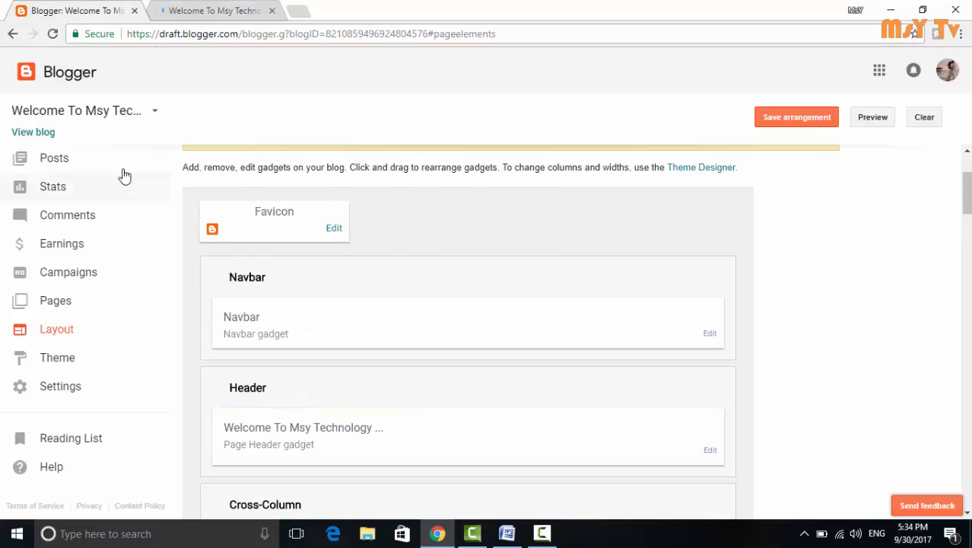
click(95, 164)
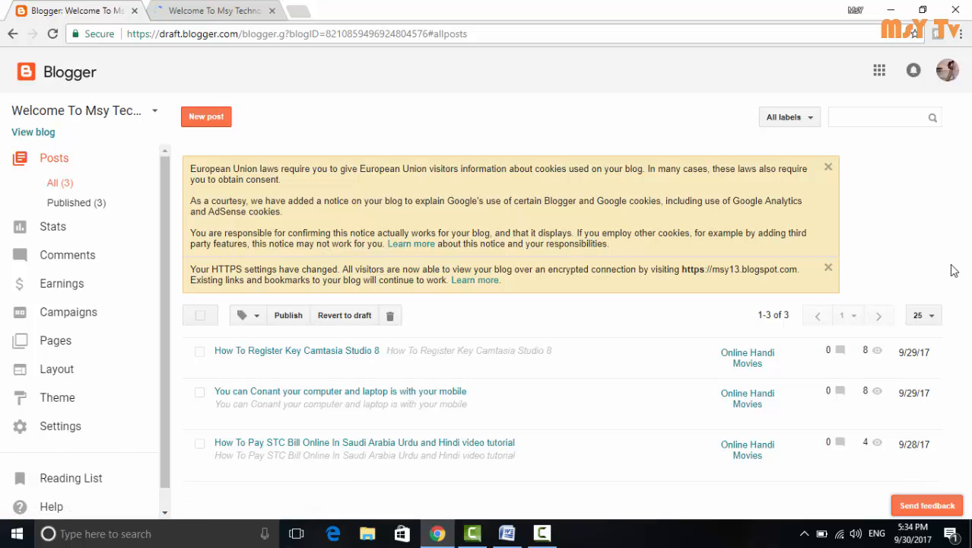
click(210, 120)
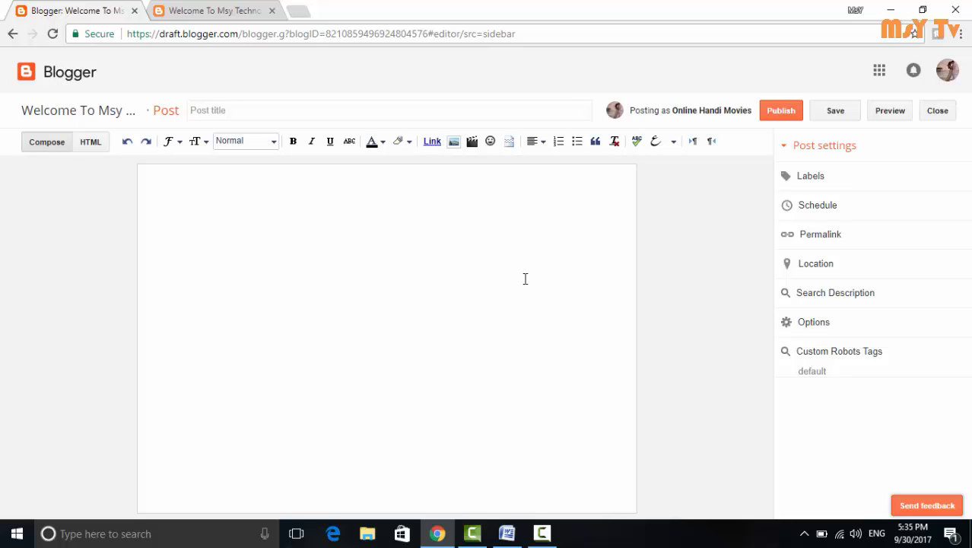
Copy the text starting "What is the tiger who is using video" from the open Word document into the new post's body.
click(507, 534)
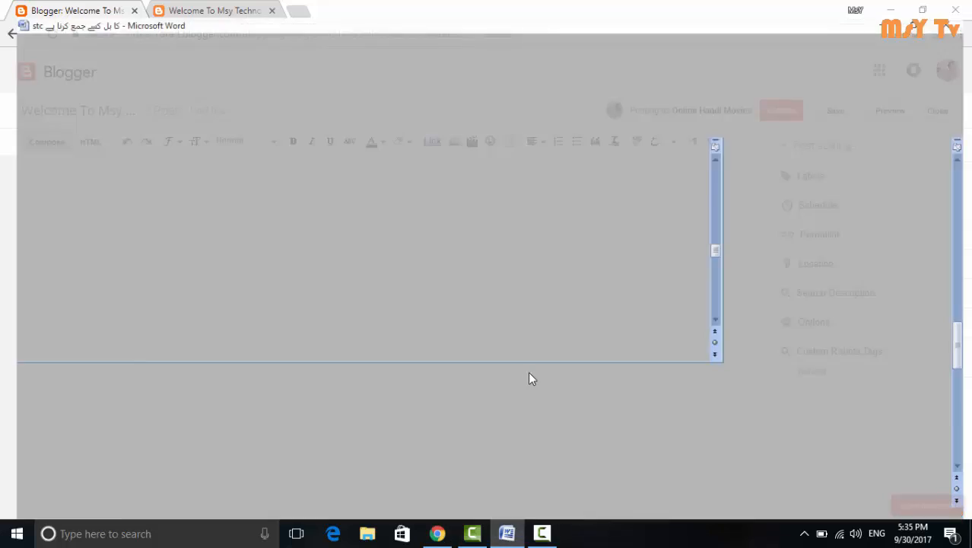
scroll(533, 372, down, 5)
scroll(533, 373, down, 2)
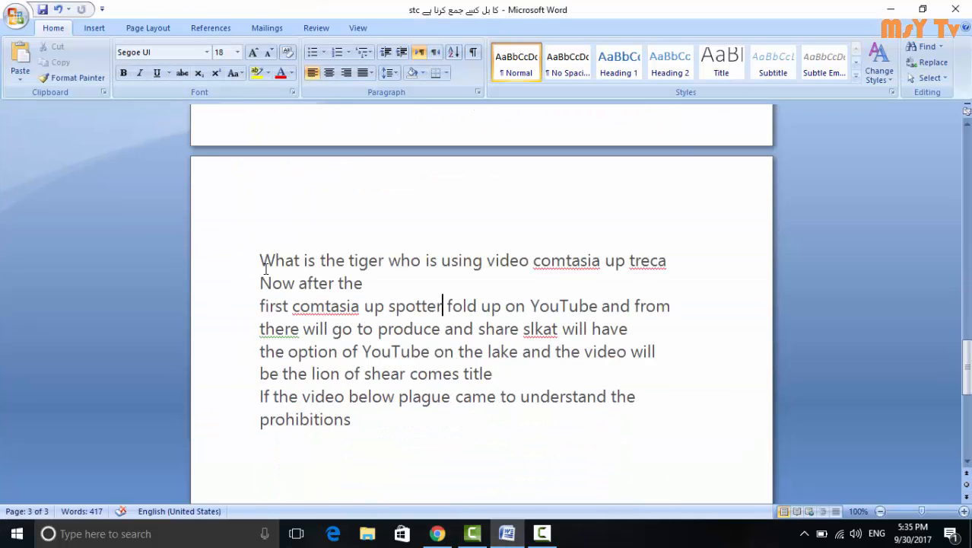
drag(261, 262, 413, 419)
key(ctrl+c)
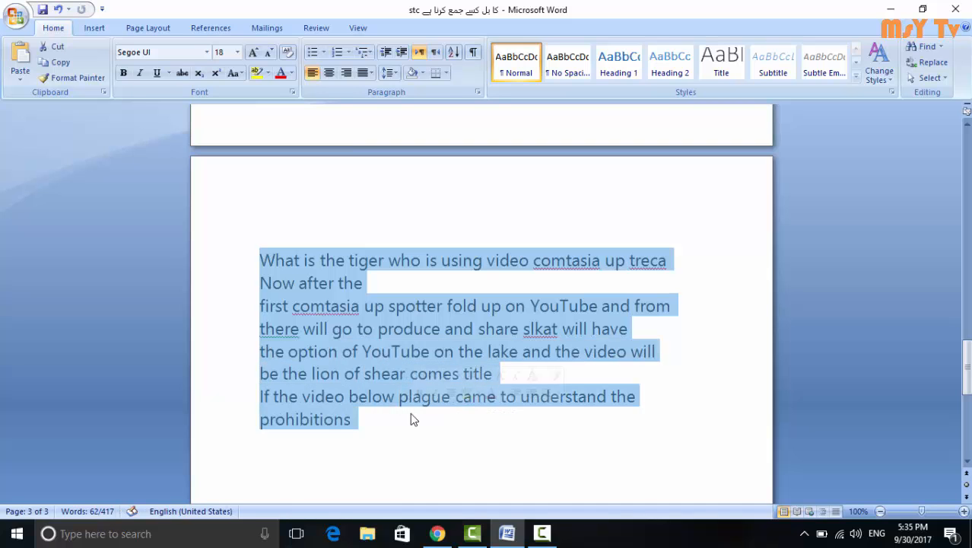
click(438, 534)
click(362, 205)
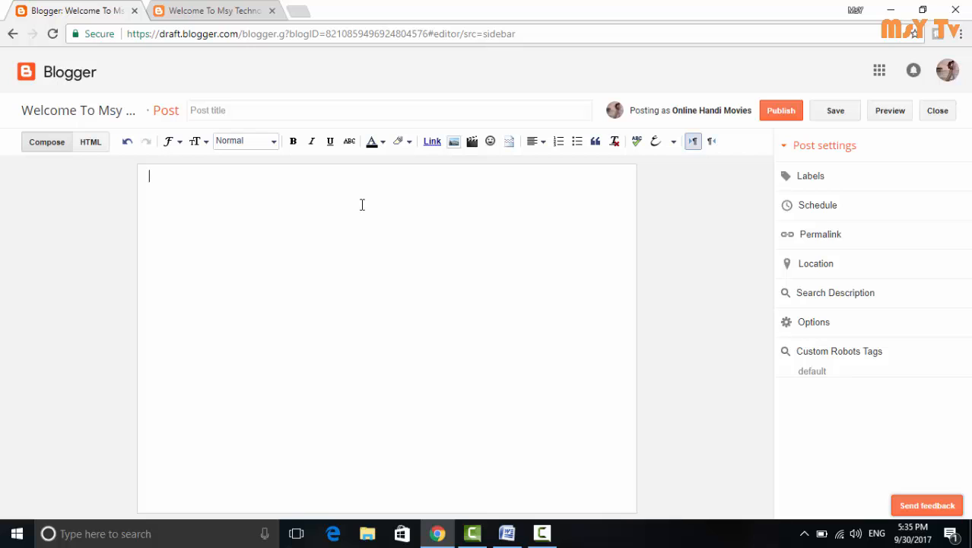
key(ctrl+v)
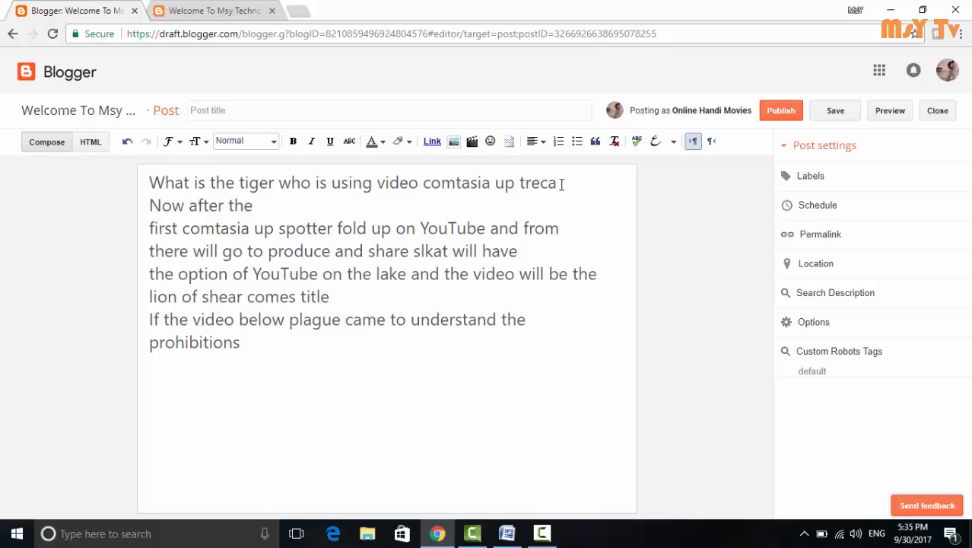
Format the first line of the post, "What is the tiger who is using video comtasia up treca", as a Heading.
drag(557, 184, 147, 186)
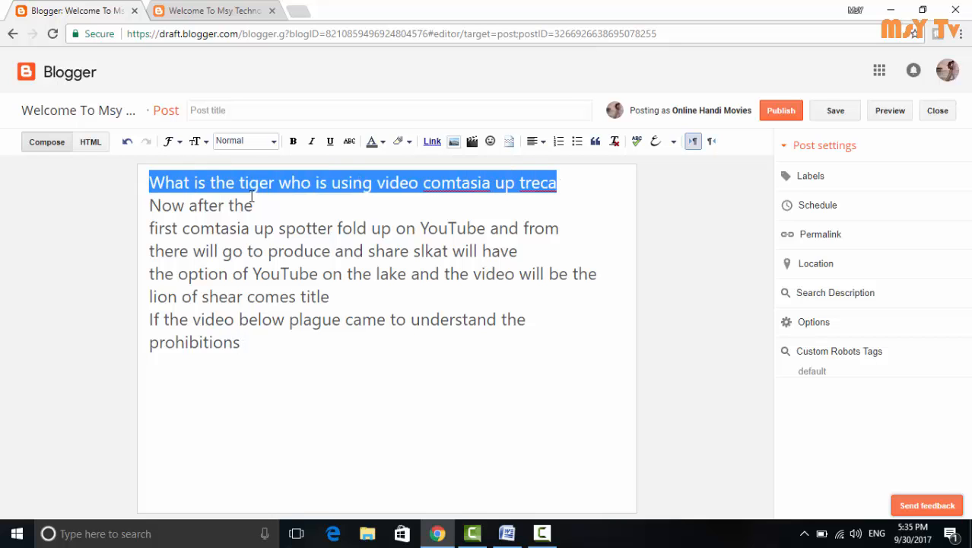
click(272, 142)
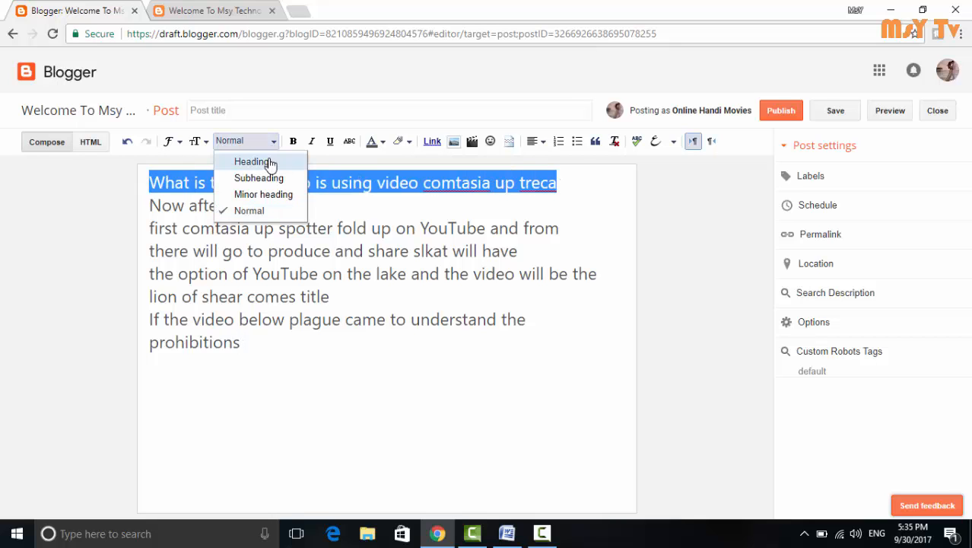
click(267, 159)
click(336, 206)
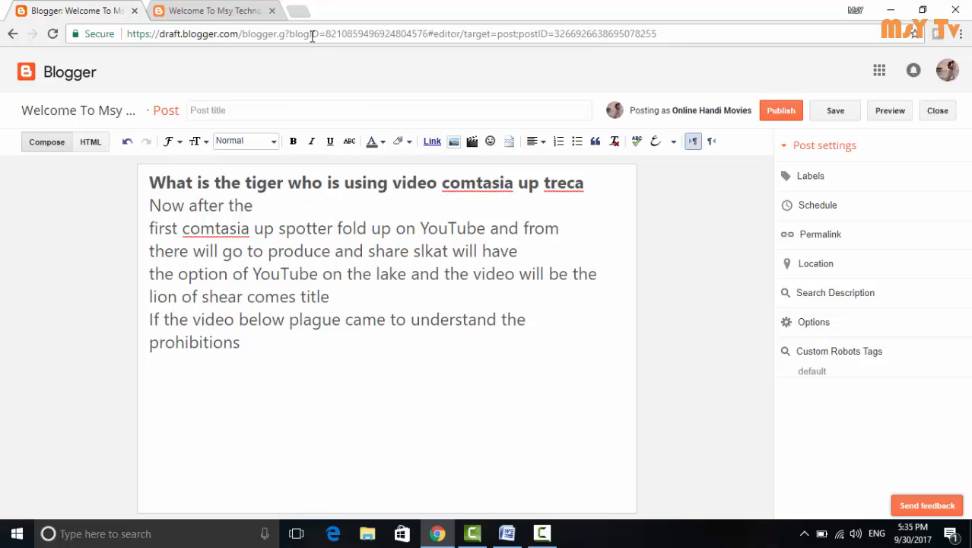
Open YouTube in a new browser tab and open MsY Tv's "Type Urdu in MS Word, Photoshop or Facebook" video from the home page.
click(297, 11)
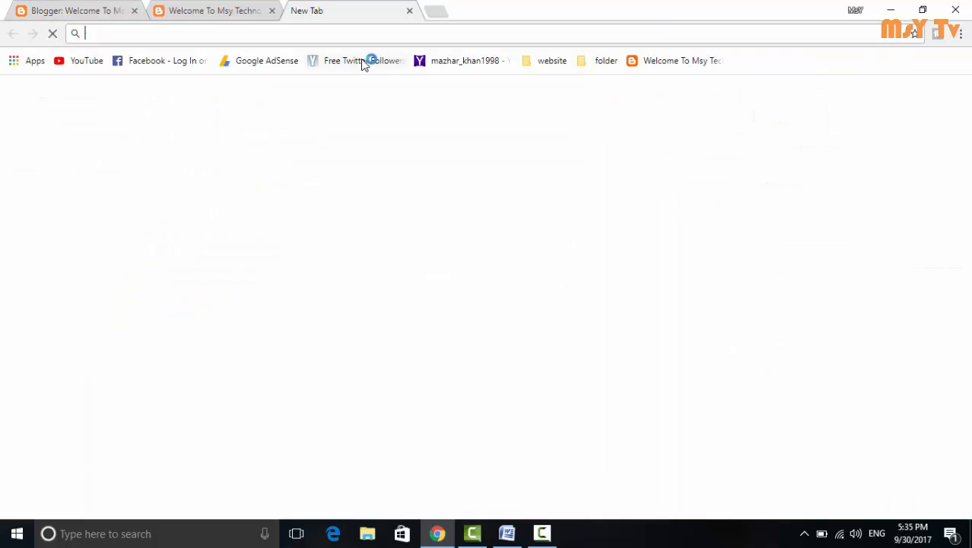
click(85, 62)
click(245, 11)
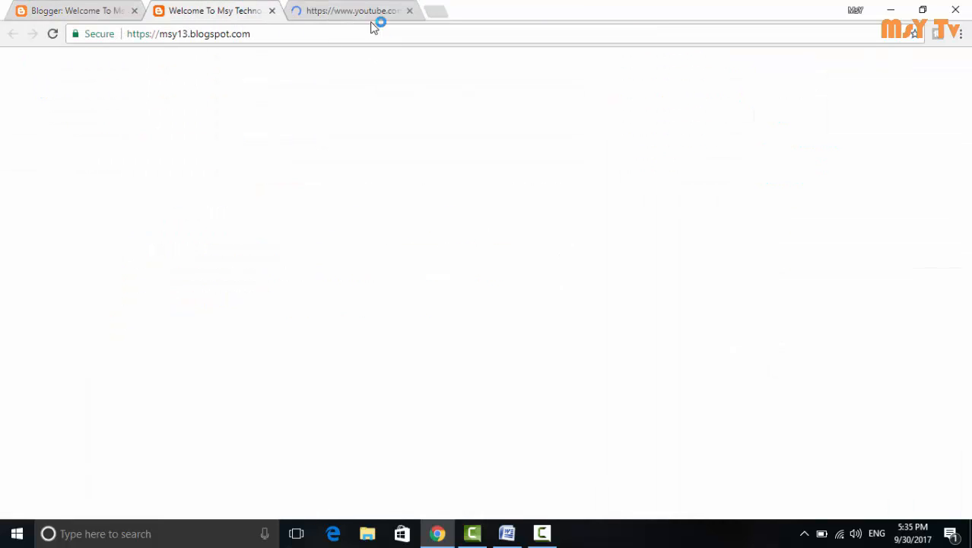
key(ctrl+shift+Tab)
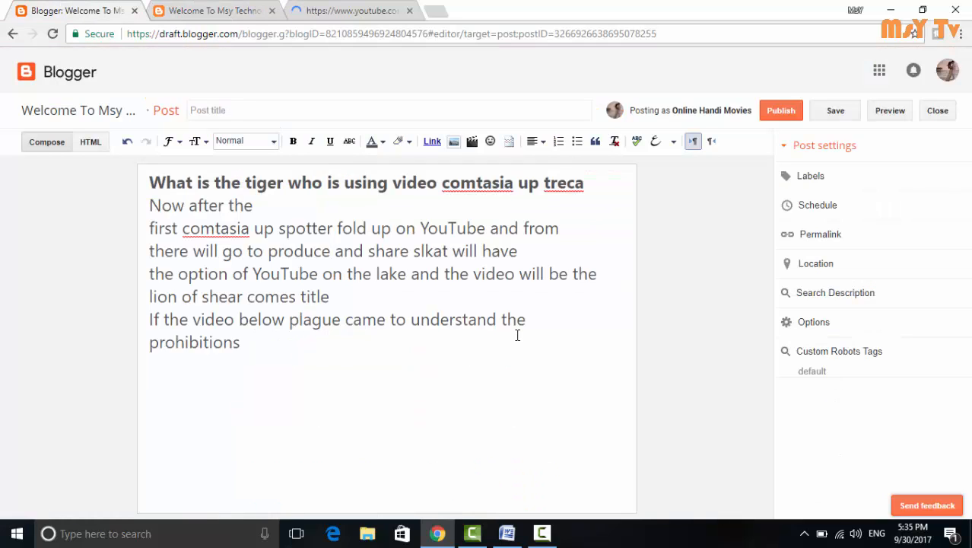
click(368, 13)
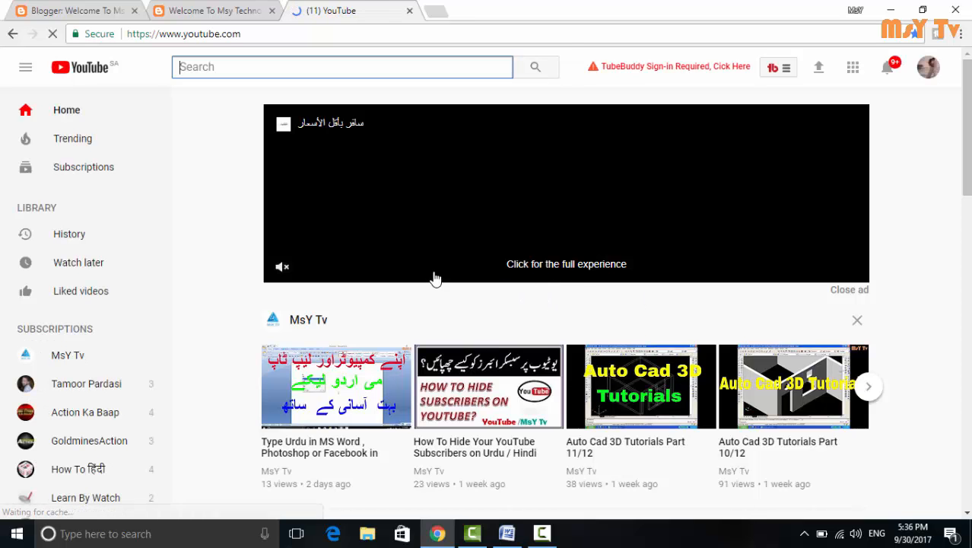
scroll(435, 278, down, 2)
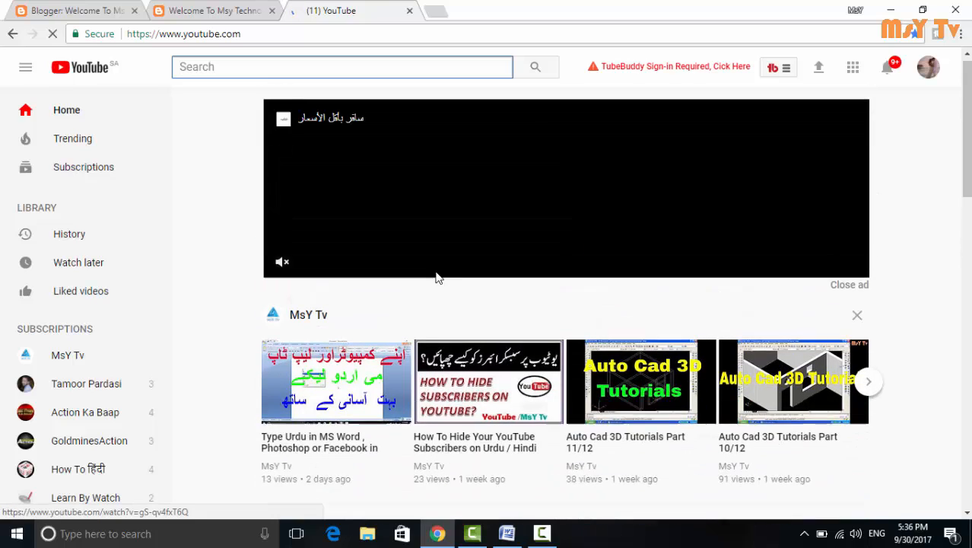
scroll(437, 278, down, 2)
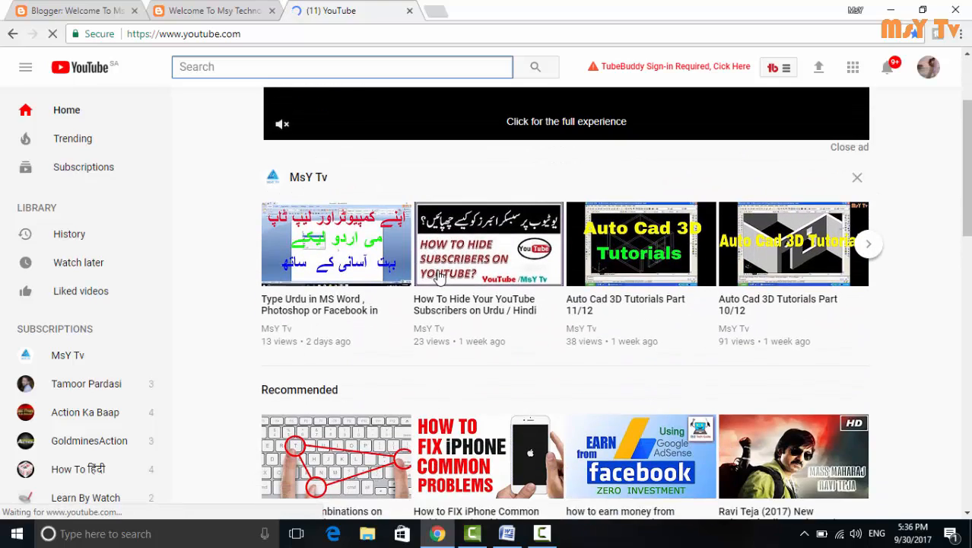
scroll(438, 274, down, 3)
scroll(437, 274, up, 3)
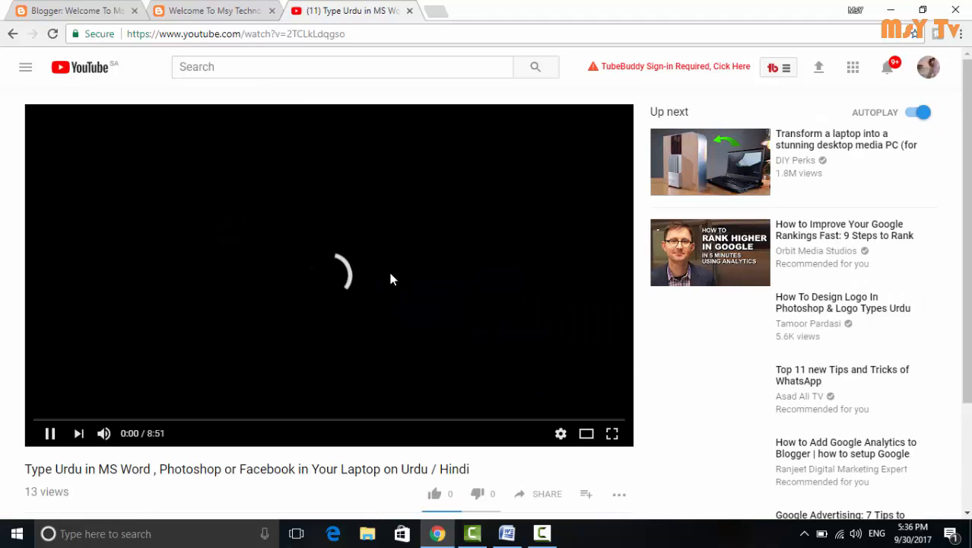
Go from the open video to the MsY Tv channel and show its list of videos.
scroll(242, 380, down, 1)
scroll(242, 380, down, 2)
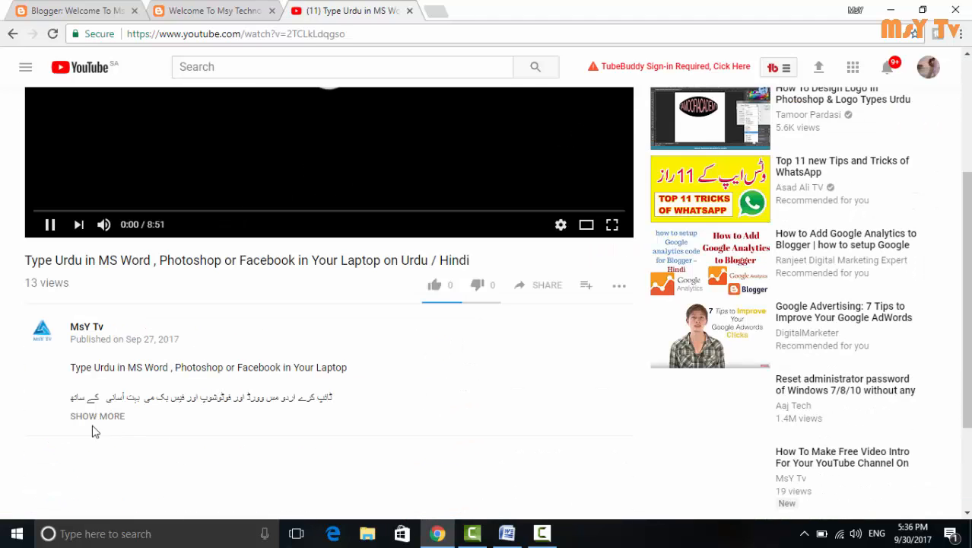
click(97, 335)
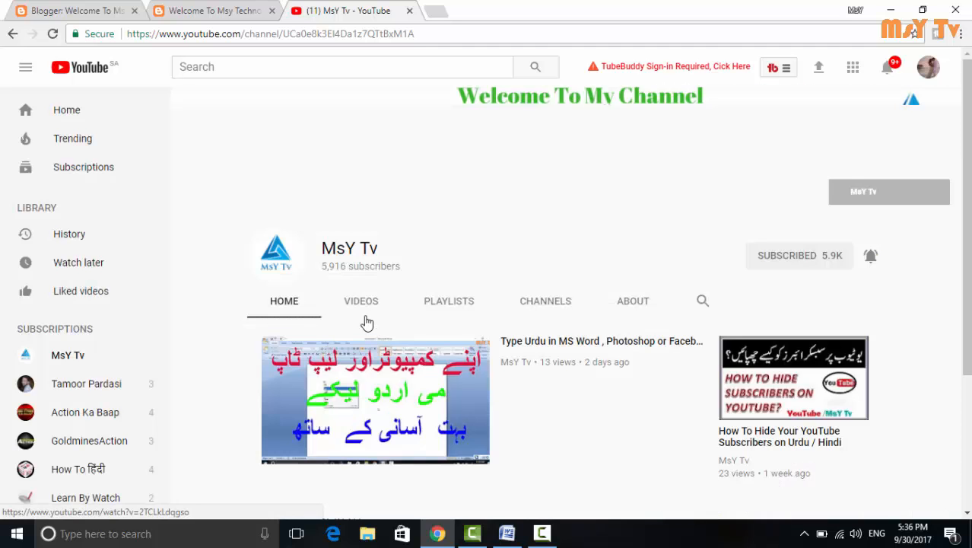
click(365, 305)
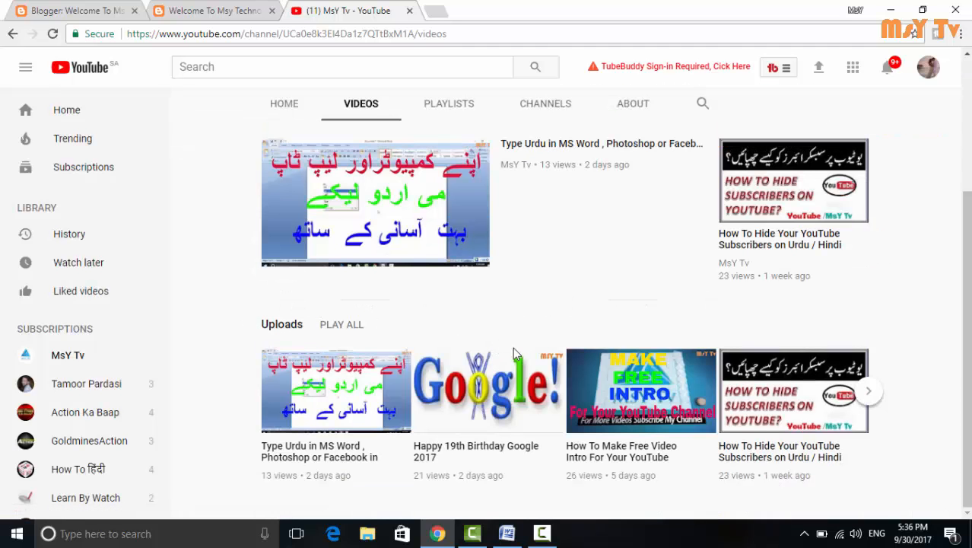
Open the channel's "How to Upload Videos on Youtube Using Camtasia Studio urdu / hindi 2017" video and copy its web address.
scroll(515, 350, down, 9)
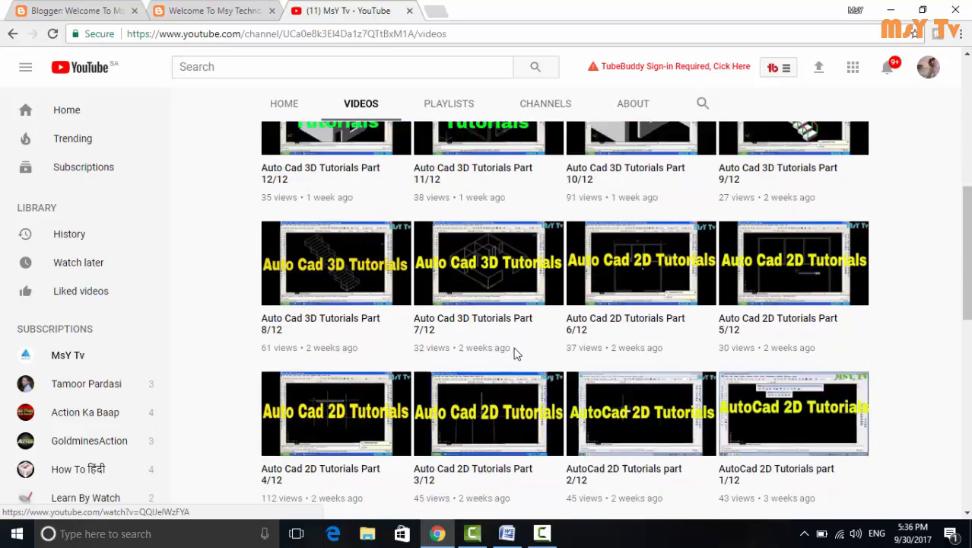
scroll(525, 343, down, 3)
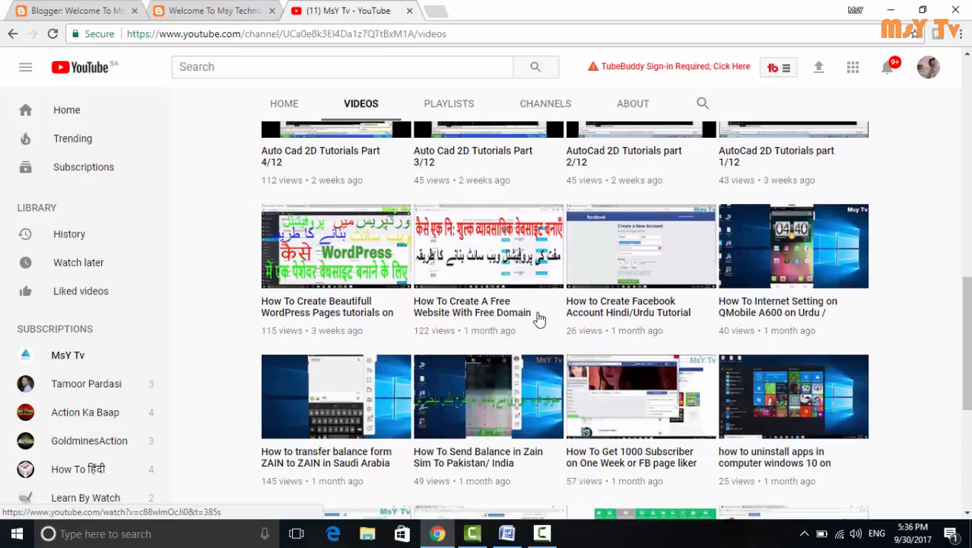
scroll(539, 319, down, 5)
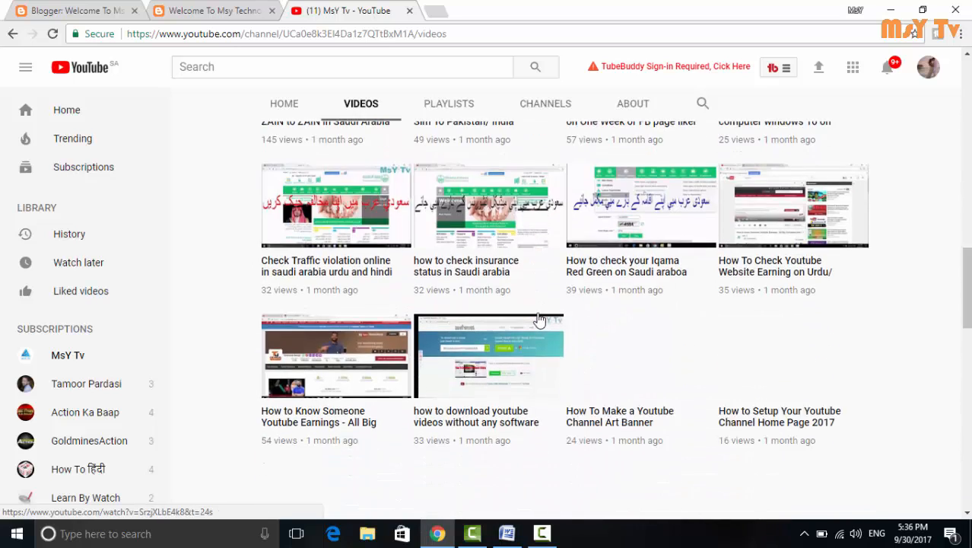
scroll(539, 320, down, 5)
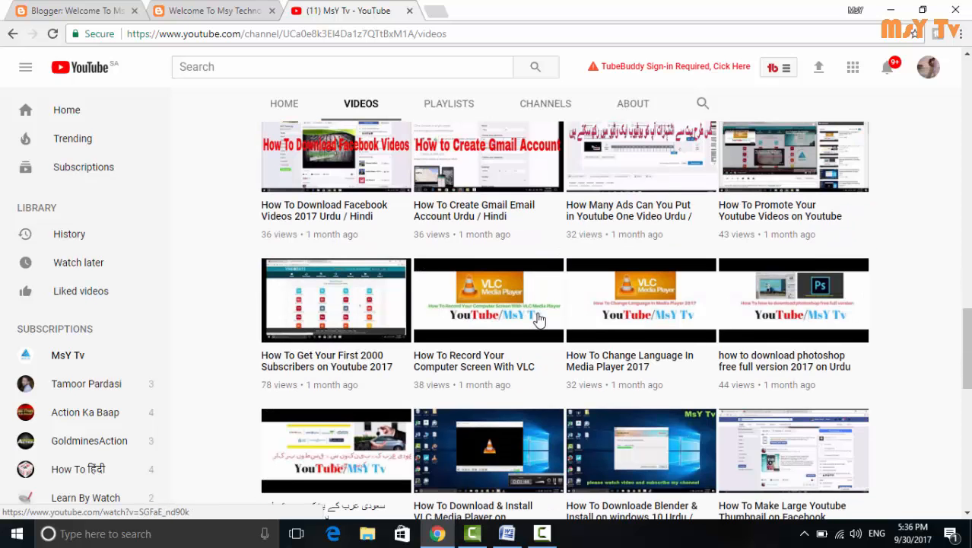
scroll(539, 319, down, 2)
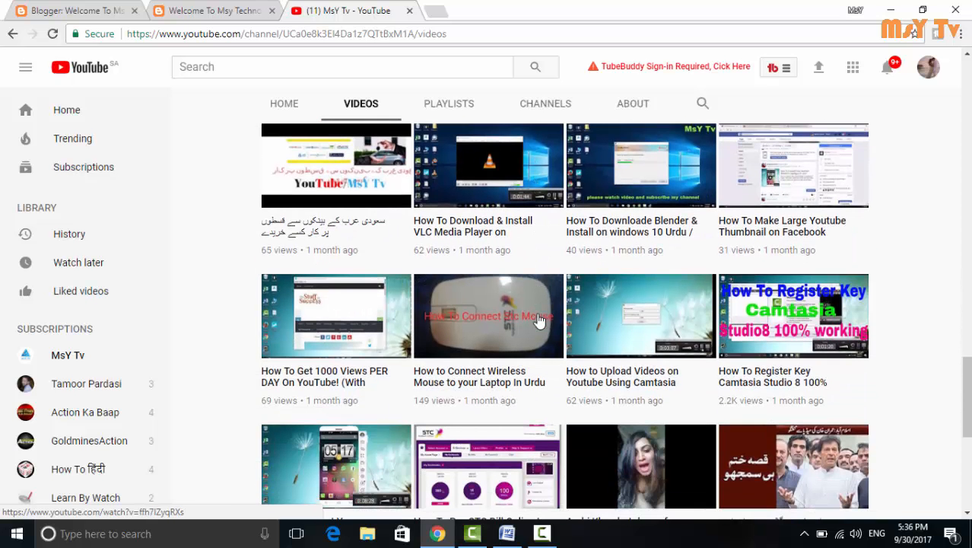
click(661, 327)
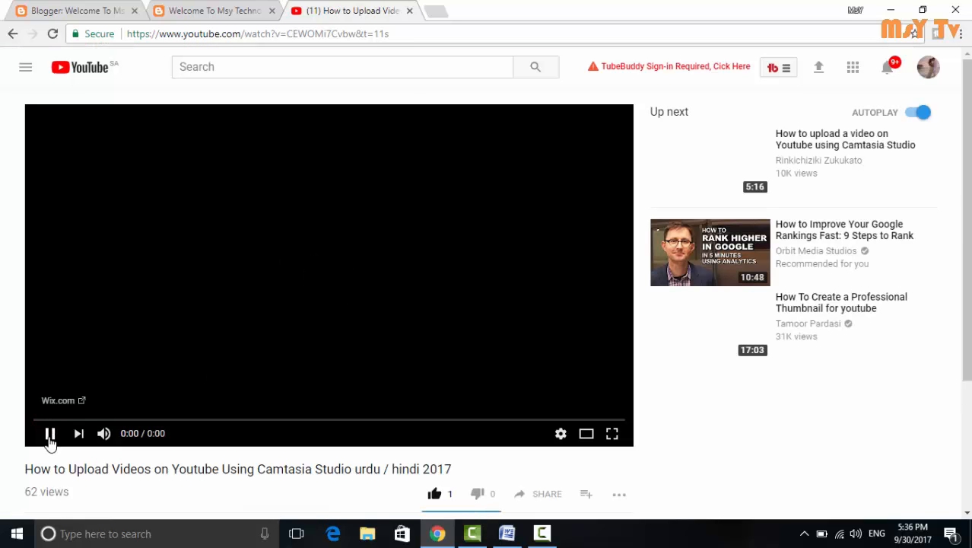
click(398, 35)
key(ctrl+c)
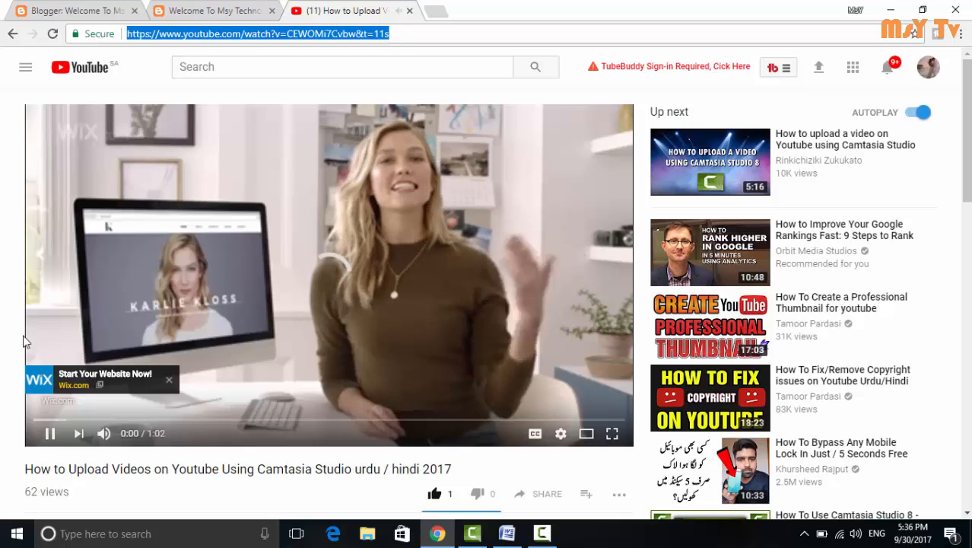
click(28, 342)
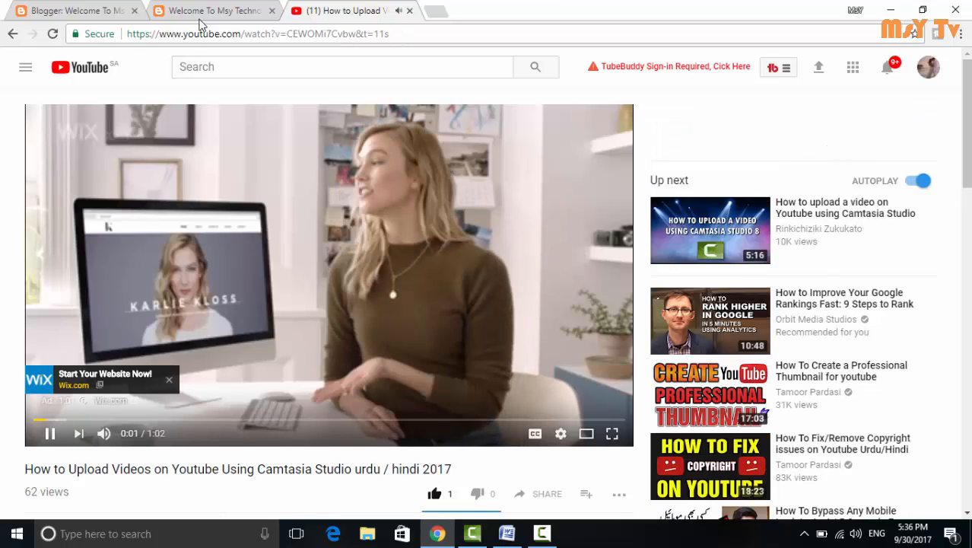
Back in the Blogger post, insert the Camtasia upload video from YouTube by searching for its copied address.
click(104, 8)
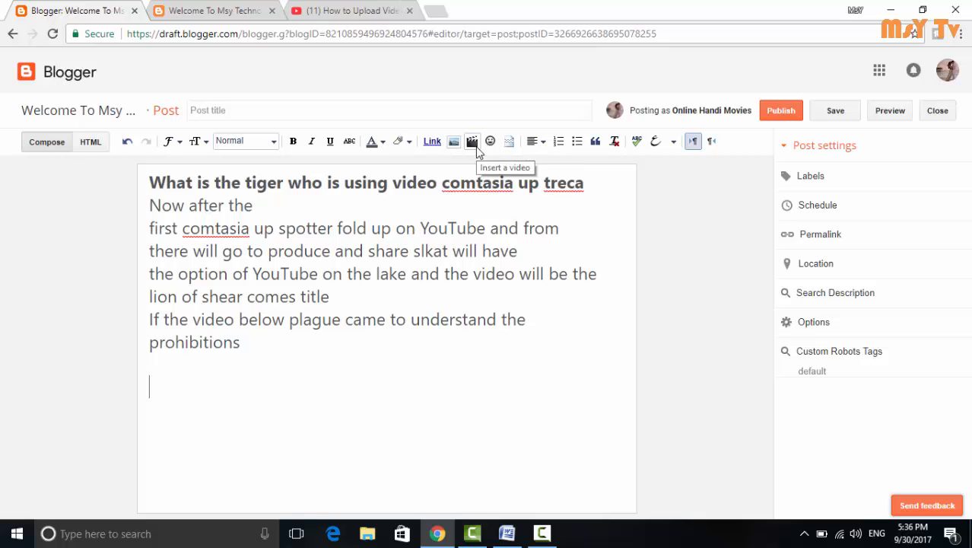
click(475, 146)
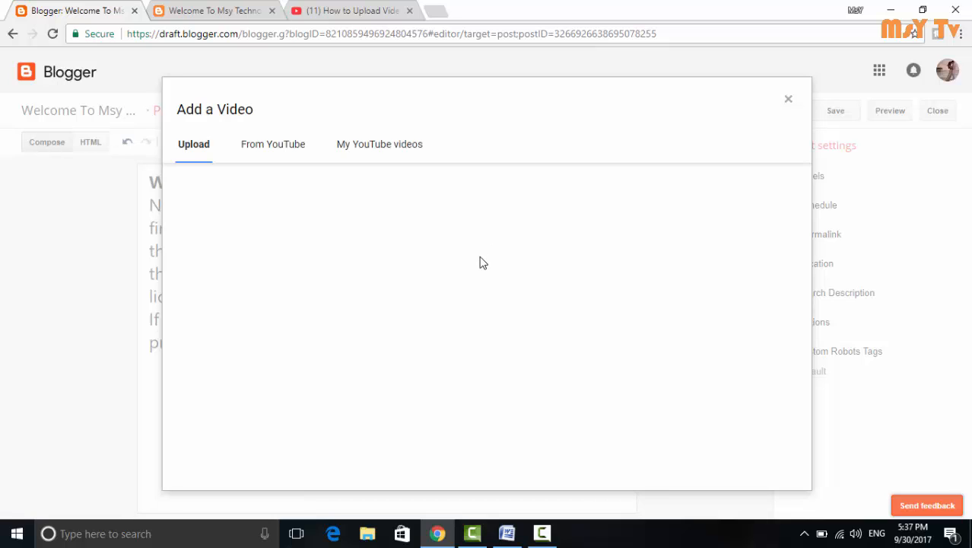
click(283, 151)
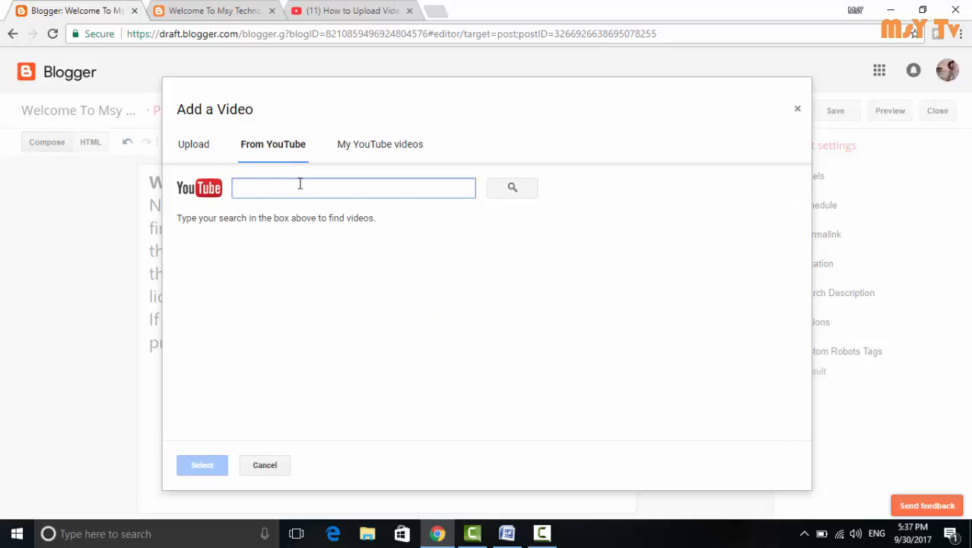
key(ctrl+v)
click(508, 198)
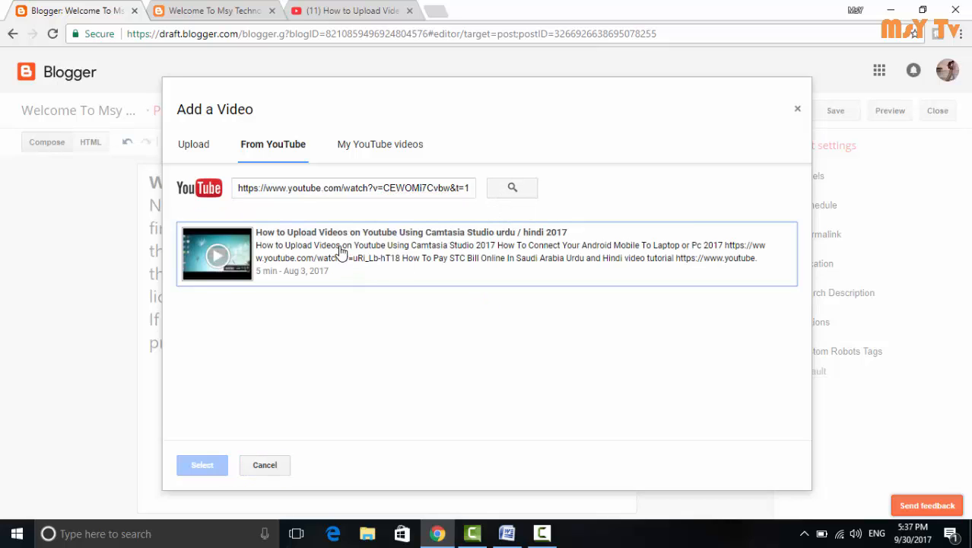
click(342, 256)
click(202, 464)
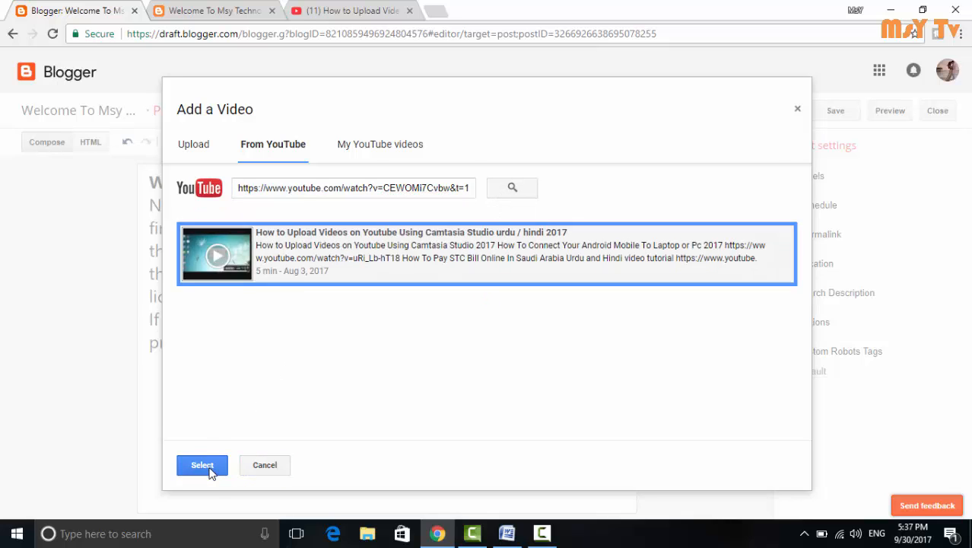
Copy the Urdu text about sharing a video in comtasia from the Word document onto a new line below the post's video.
scroll(504, 299, down, 3)
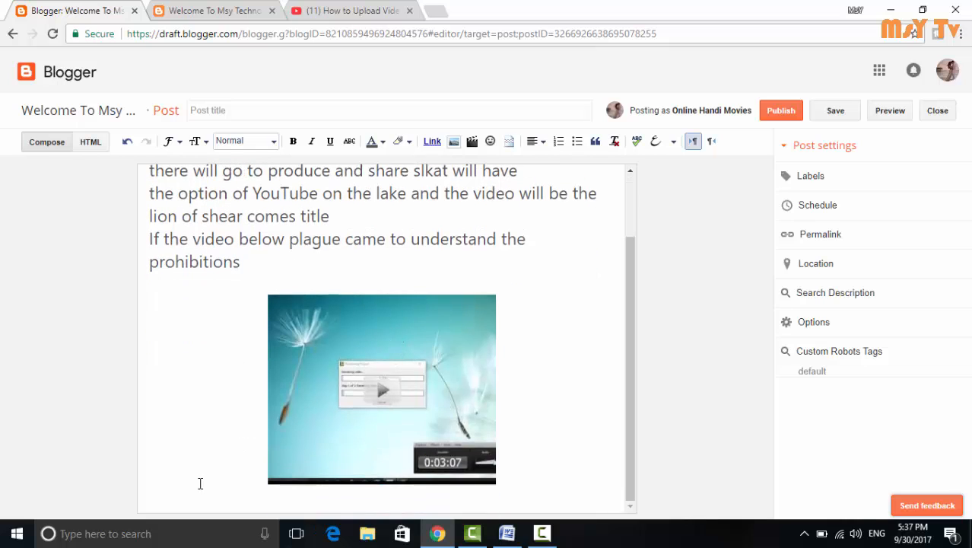
click(180, 494)
key(Return)
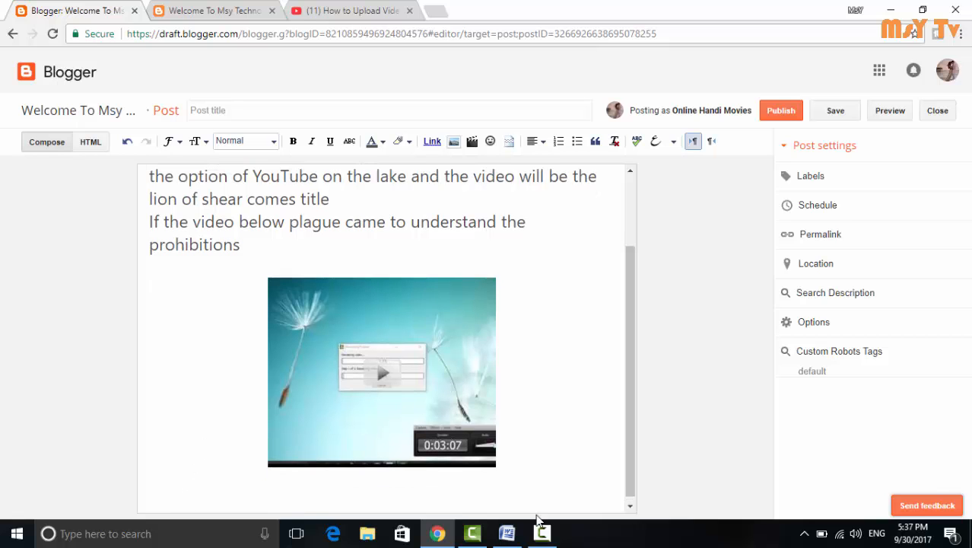
click(507, 533)
scroll(525, 422, up, 6)
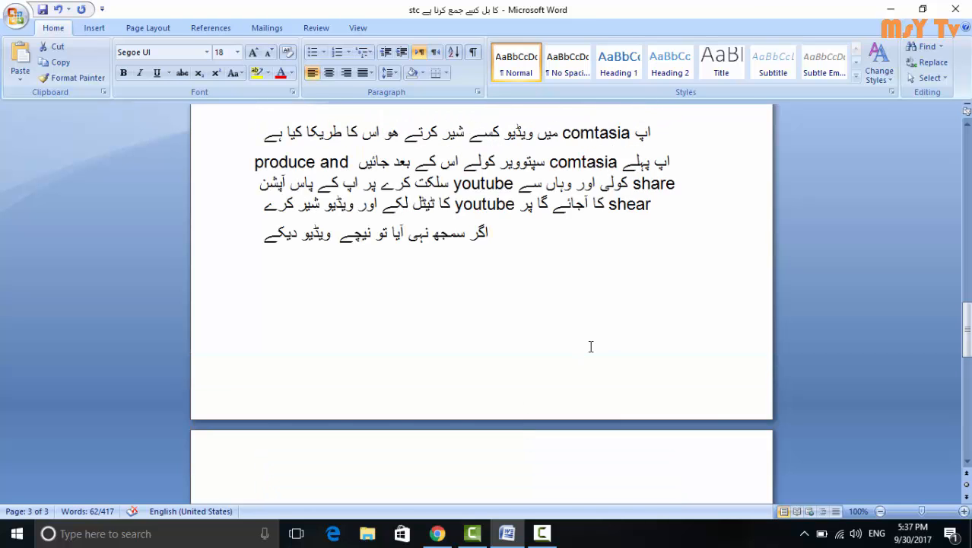
scroll(590, 347, up, 1)
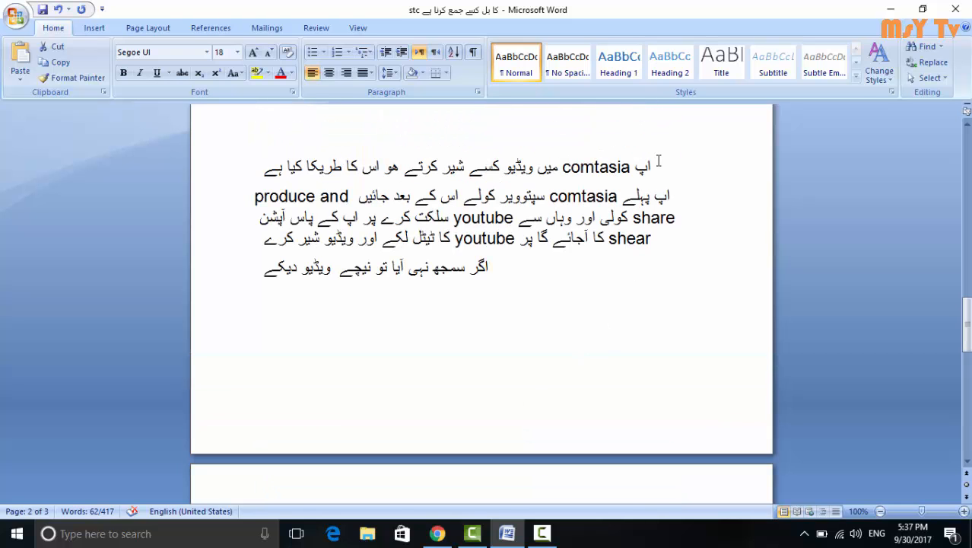
drag(658, 160, 409, 240)
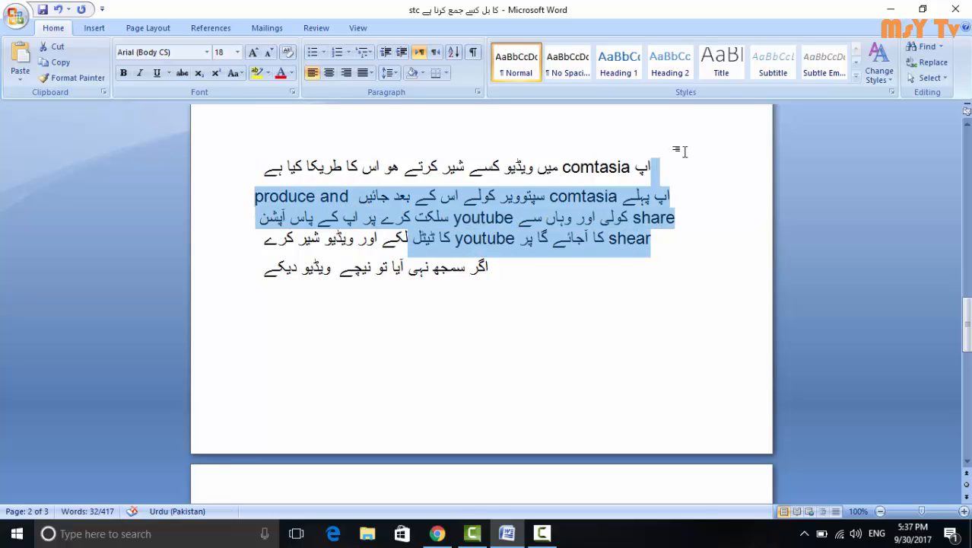
drag(662, 154, 635, 221)
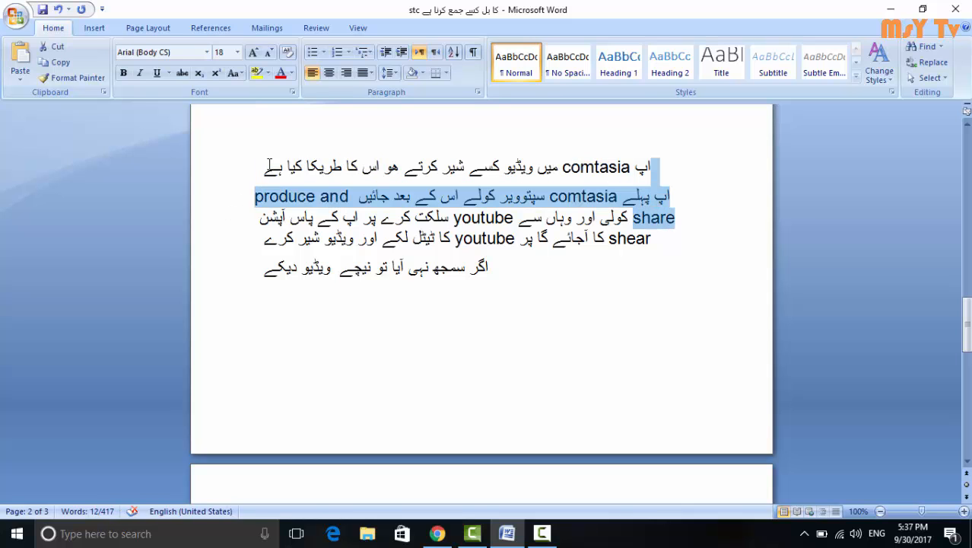
drag(269, 165, 640, 156)
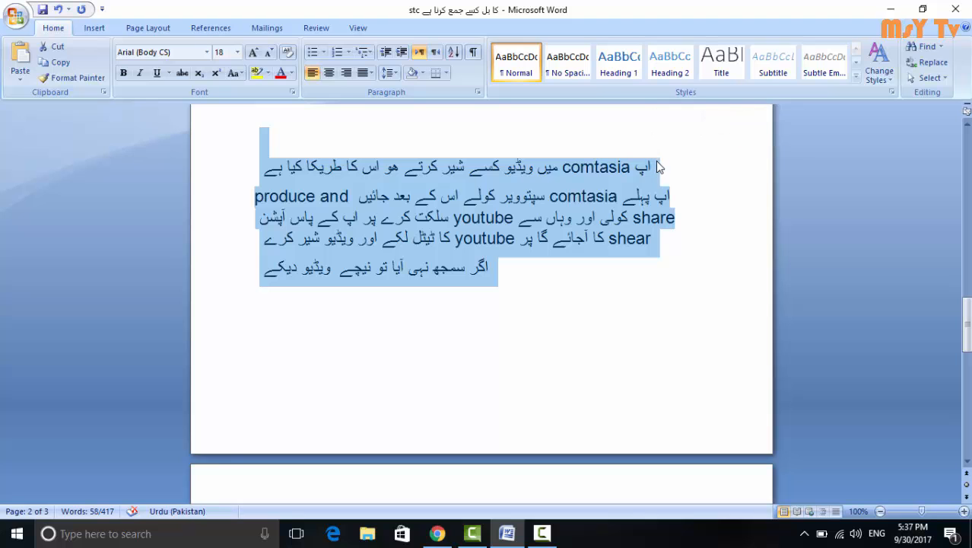
click(437, 533)
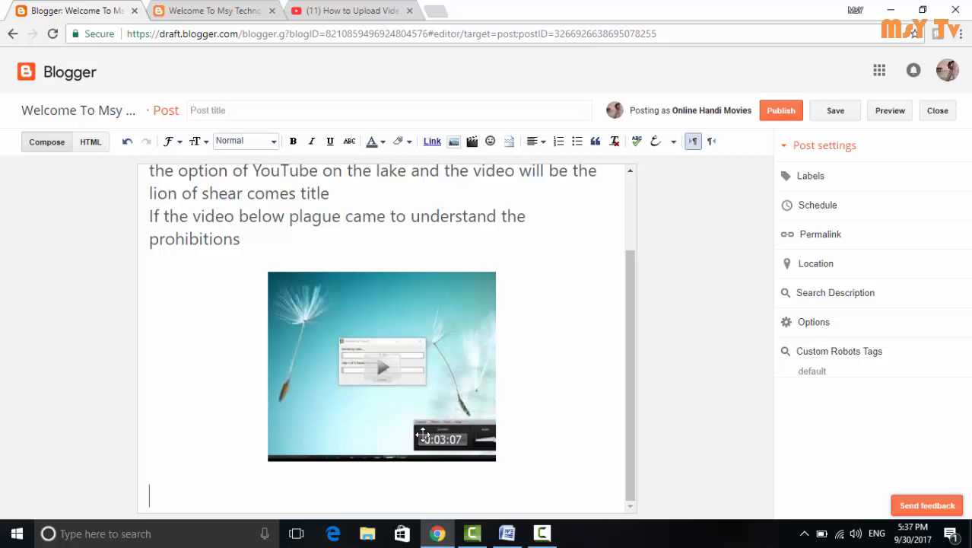
key(ctrl+v)
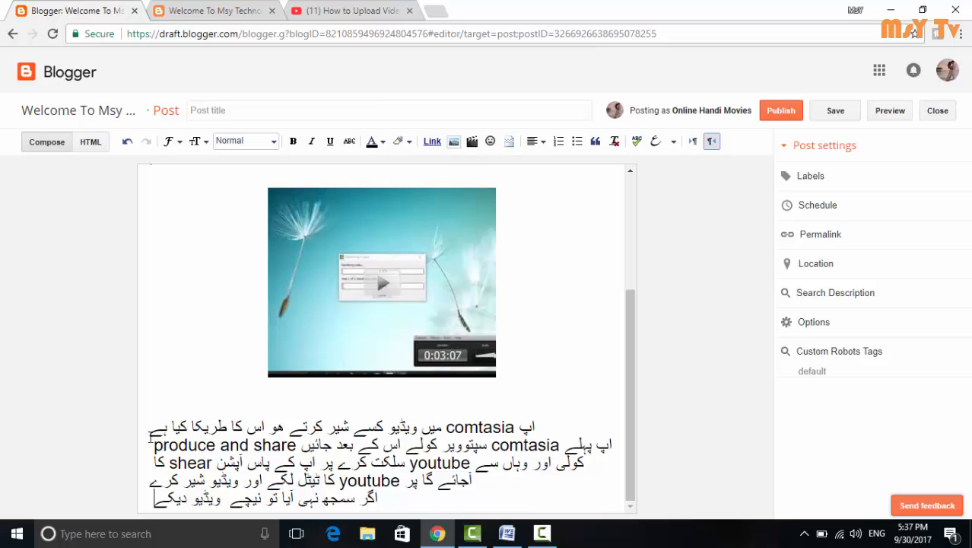
Set the first line of the Urdu text apart as a left-to-right line with a blank line after it.
click(149, 437)
click(153, 431)
key(Return)
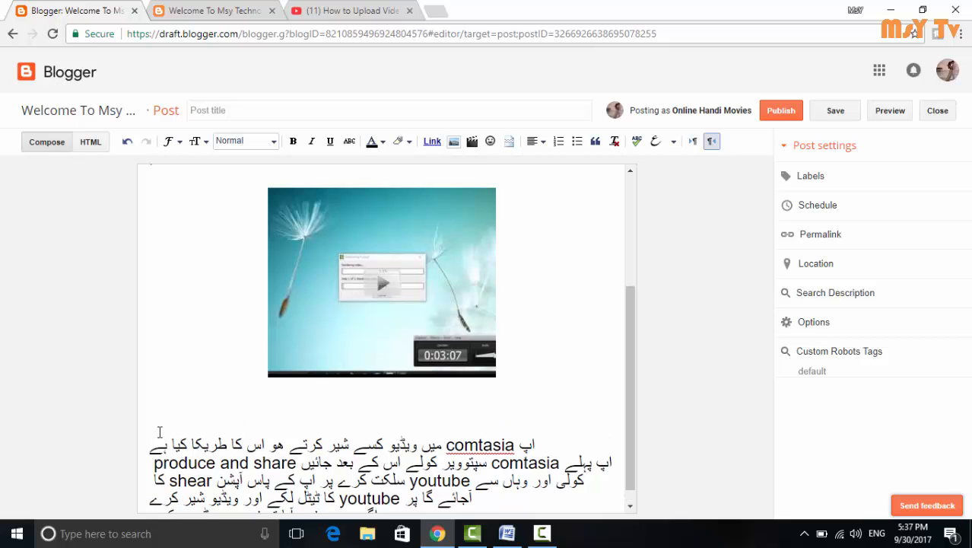
key(BackSpace)
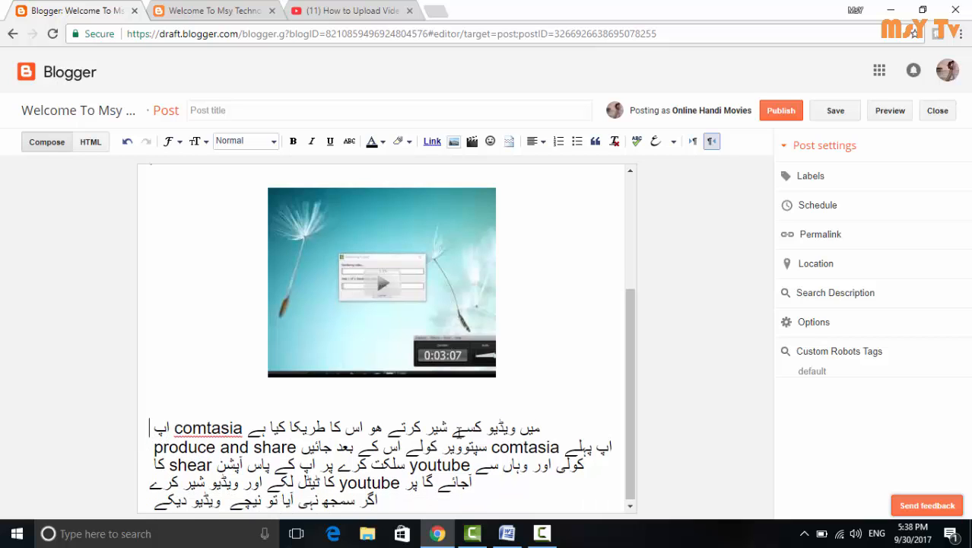
click(553, 426)
key(Return)
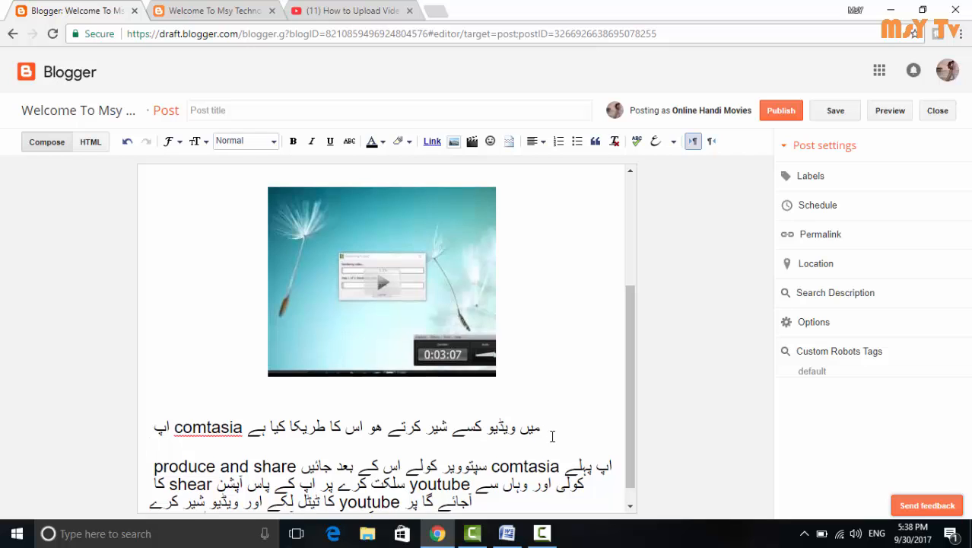
Format the first line of the Urdu text as a Heading and remove the blank line beneath it.
scroll(533, 435, down, 1)
drag(548, 408, 161, 426)
click(262, 141)
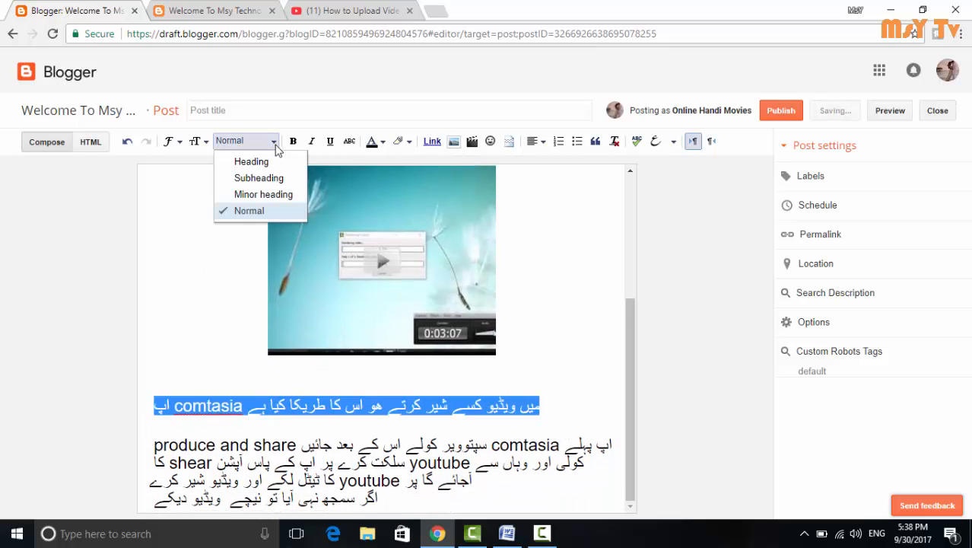
click(244, 158)
scroll(543, 226, down, 1)
click(593, 313)
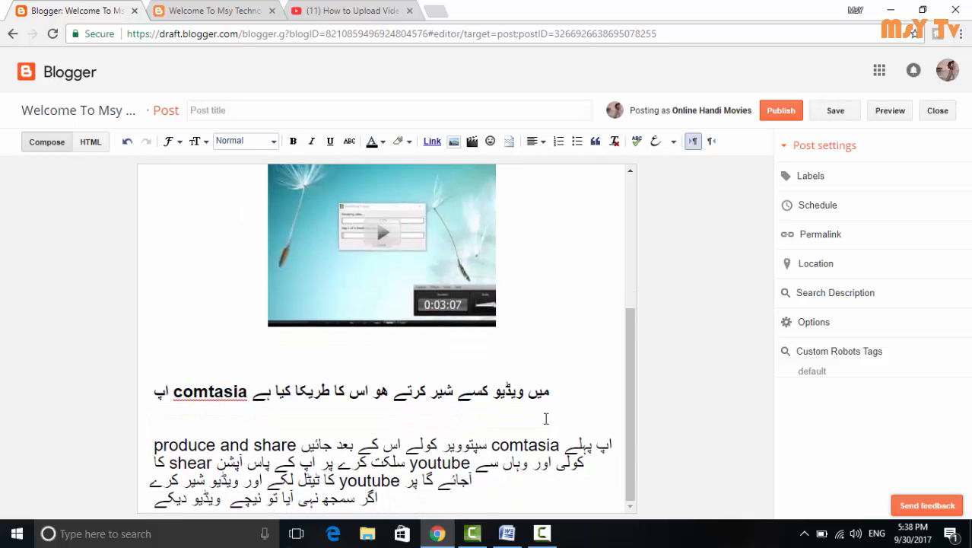
scroll(545, 419, up, 1)
click(577, 412)
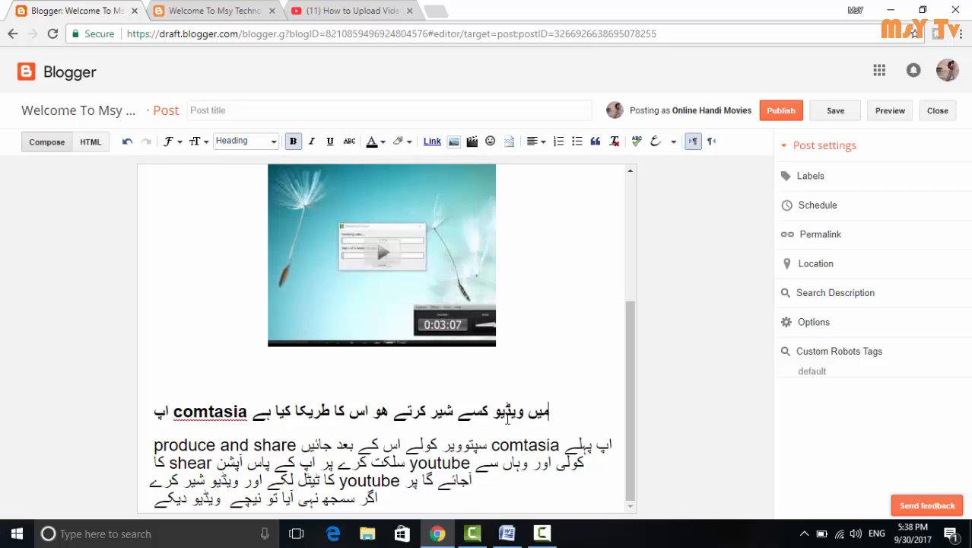
Color the word "comtasia" in the post's English heading bright green and add a space after it.
scroll(450, 445, up, 3)
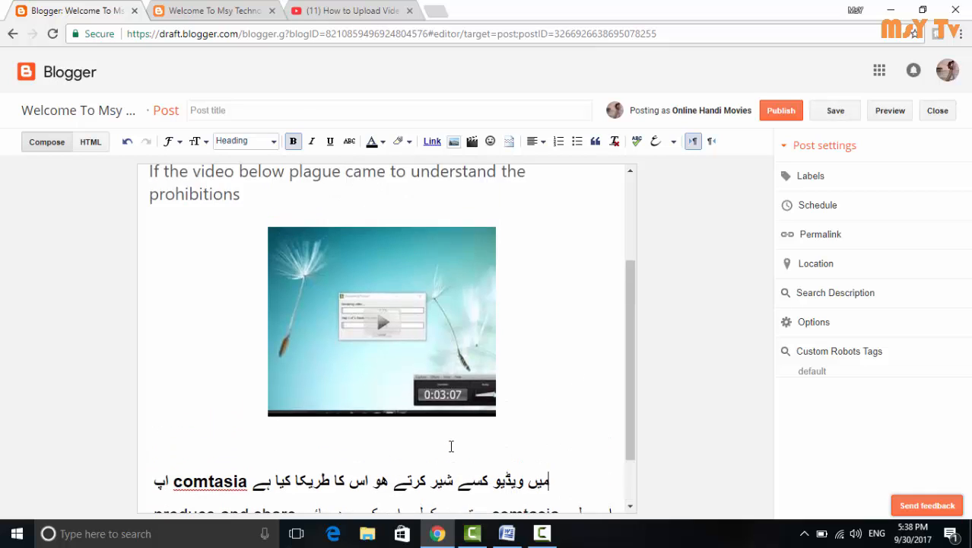
scroll(450, 445, down, 3)
scroll(450, 445, up, 3)
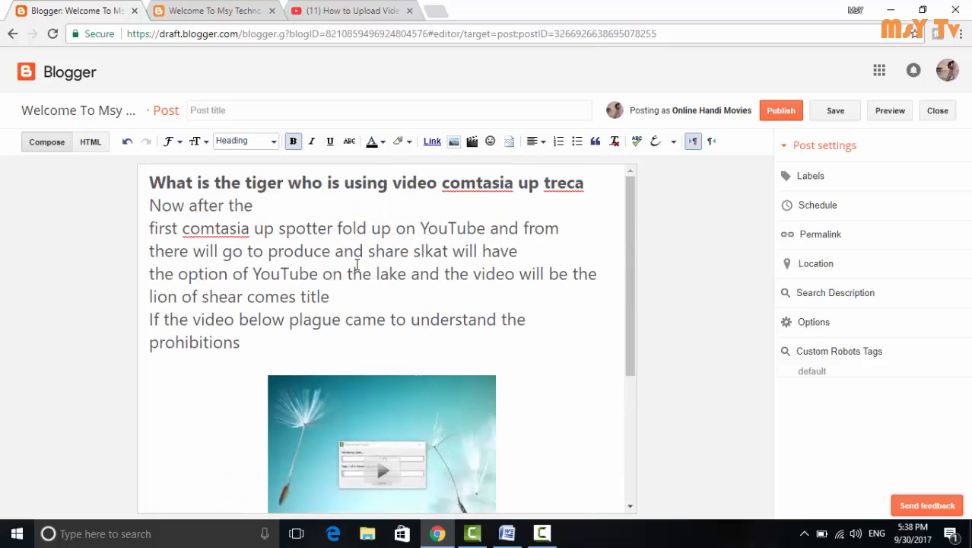
drag(515, 185, 445, 184)
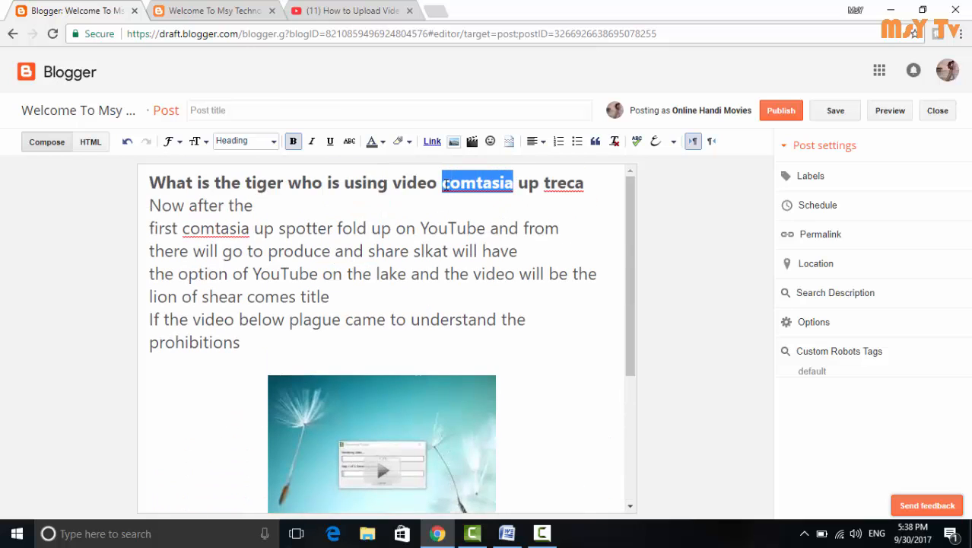
click(378, 141)
click(417, 182)
click(516, 186)
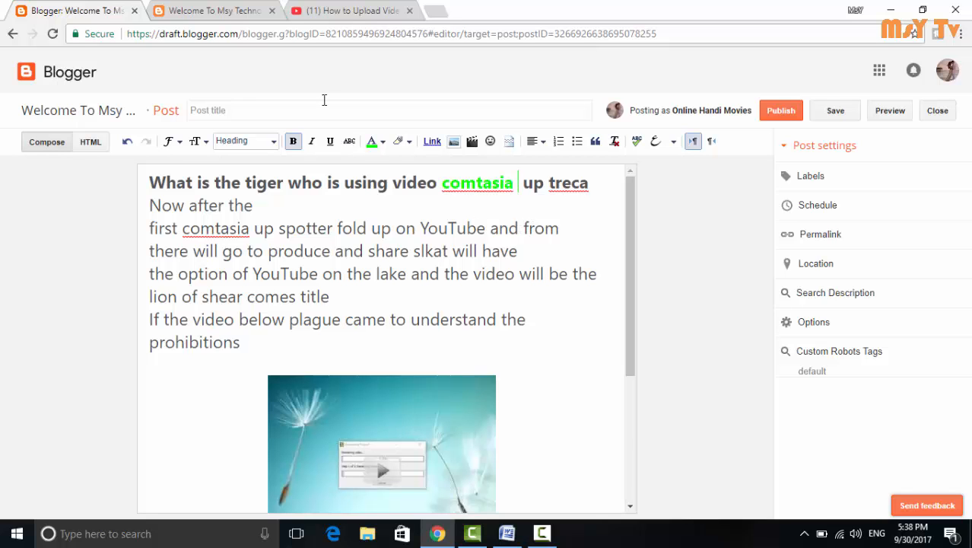
Copy "How to Upload Videos on Youtube Using Camtasia Studio" from the YouTube video's title and paste it as the post title.
click(352, 11)
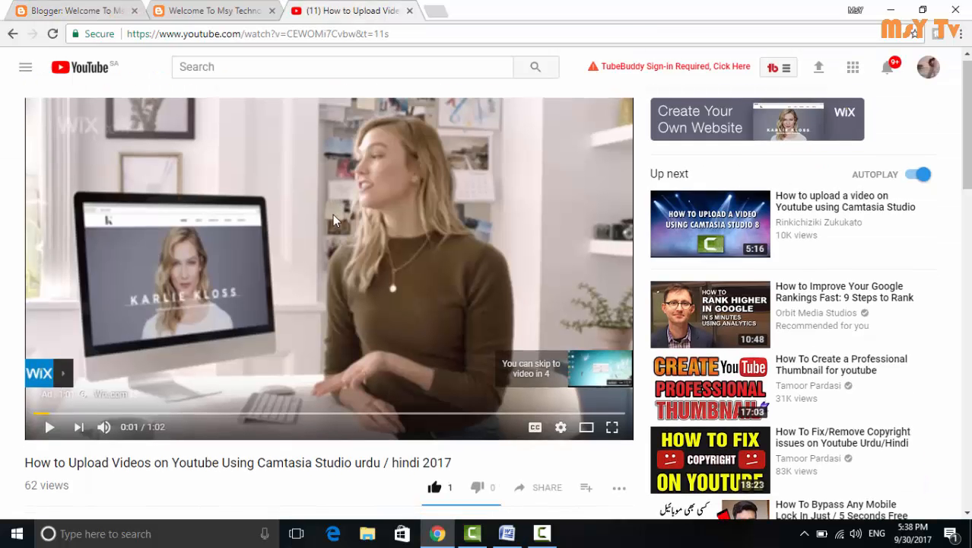
scroll(333, 215, down, 2)
drag(27, 327, 351, 331)
key(ctrl+c)
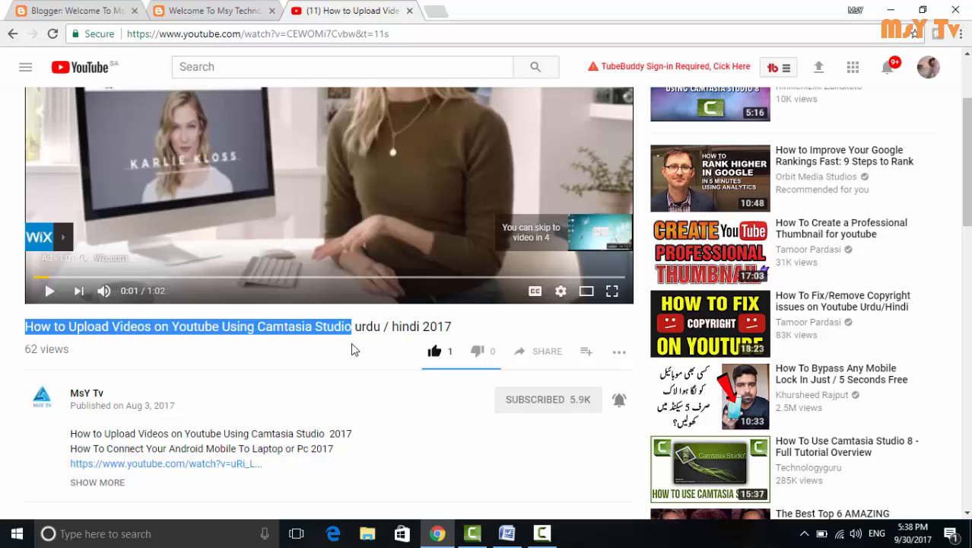
click(86, 11)
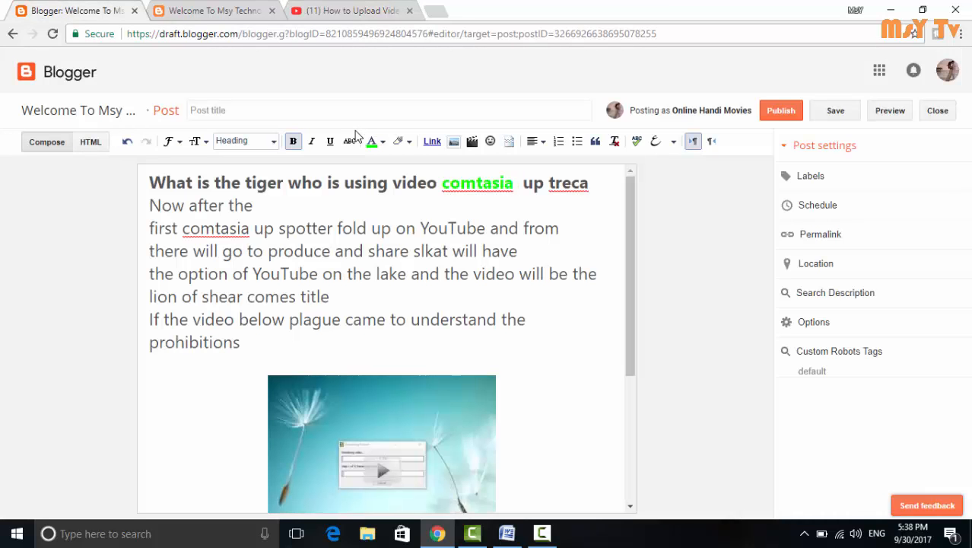
click(356, 110)
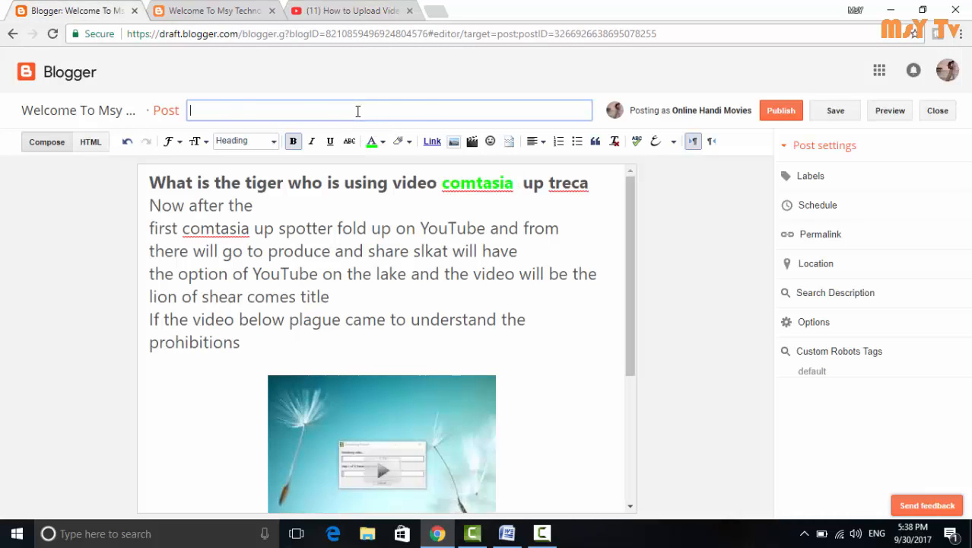
key(ctrl+v)
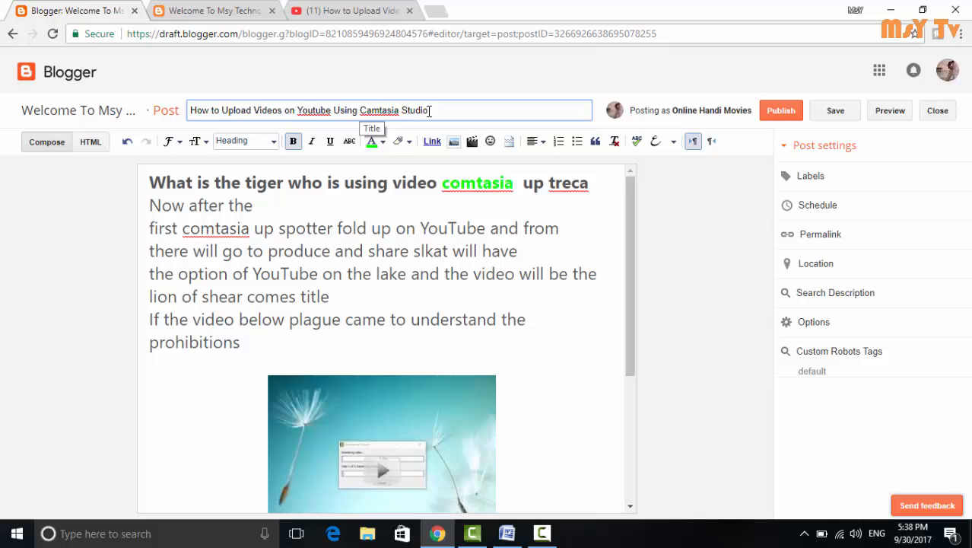
Copy "Studio" from the post title and insert it after "comtasia" in the English heading and in the paragraph below it.
double_click(406, 110)
key(ctrl+c)
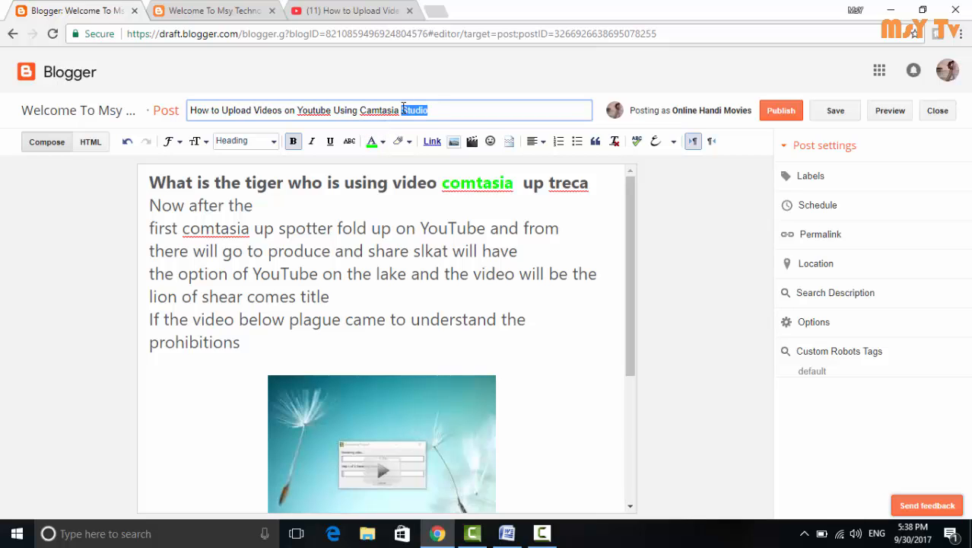
click(516, 186)
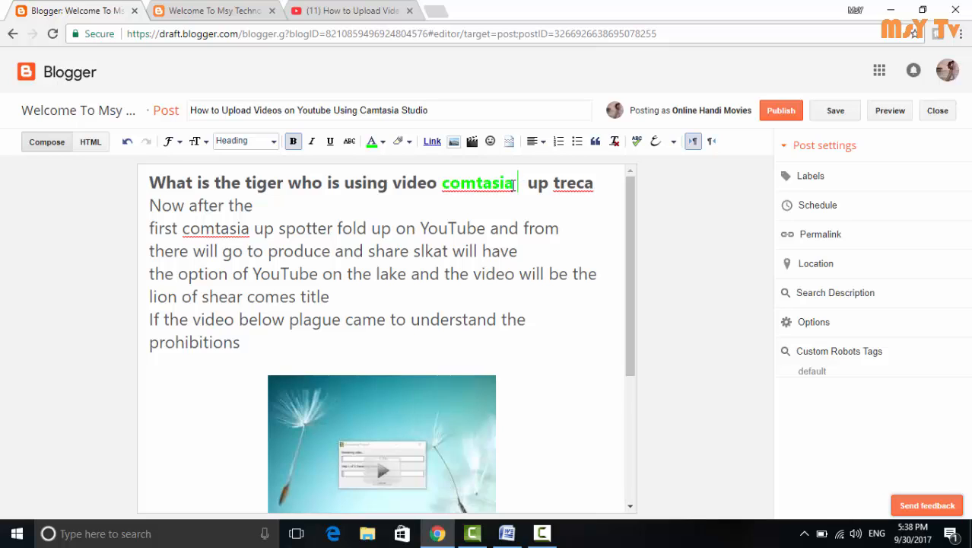
key(ctrl+v)
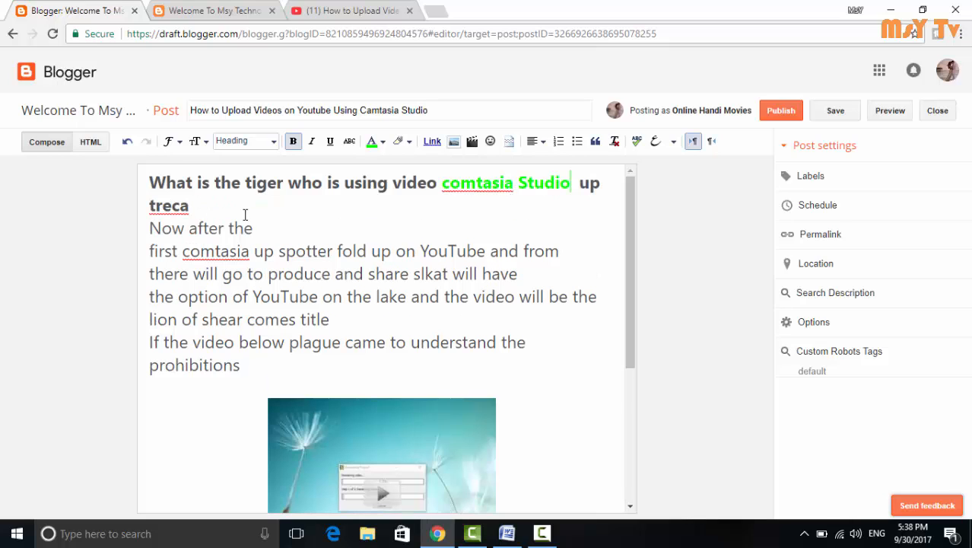
click(254, 251)
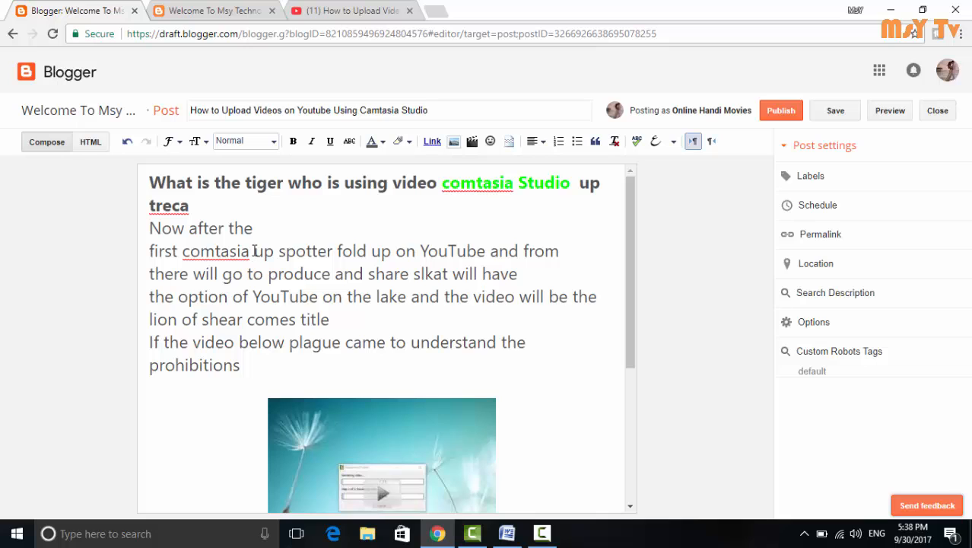
key(ctrl+v)
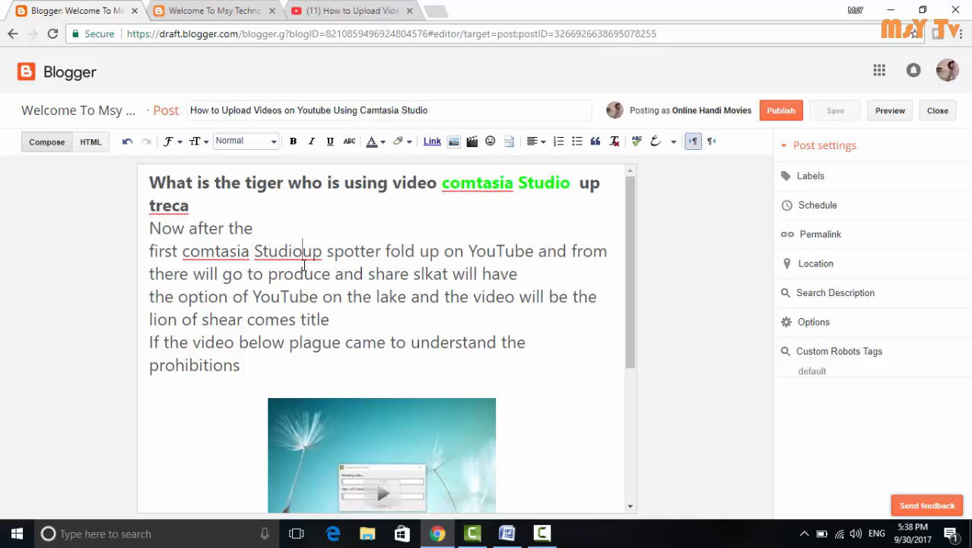
Color "comtasia Studio" in the English paragraph bright green, with a space separating it from "up".
drag(304, 254, 186, 251)
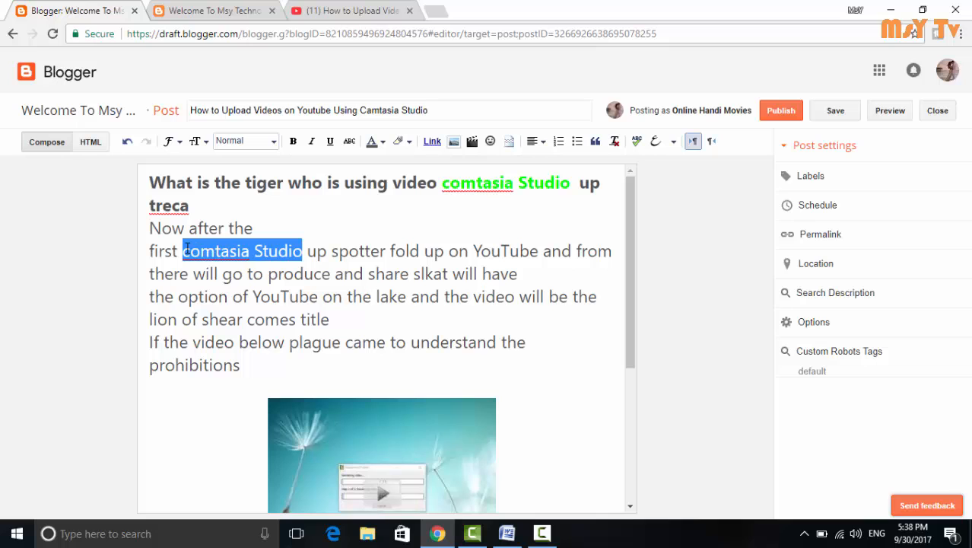
click(382, 142)
click(414, 182)
click(332, 220)
Try the Heading and Minor heading formats on the lines containing "comtasia Studio" in the English paragraph, and return them to Normal.
drag(303, 251, 185, 256)
click(245, 141)
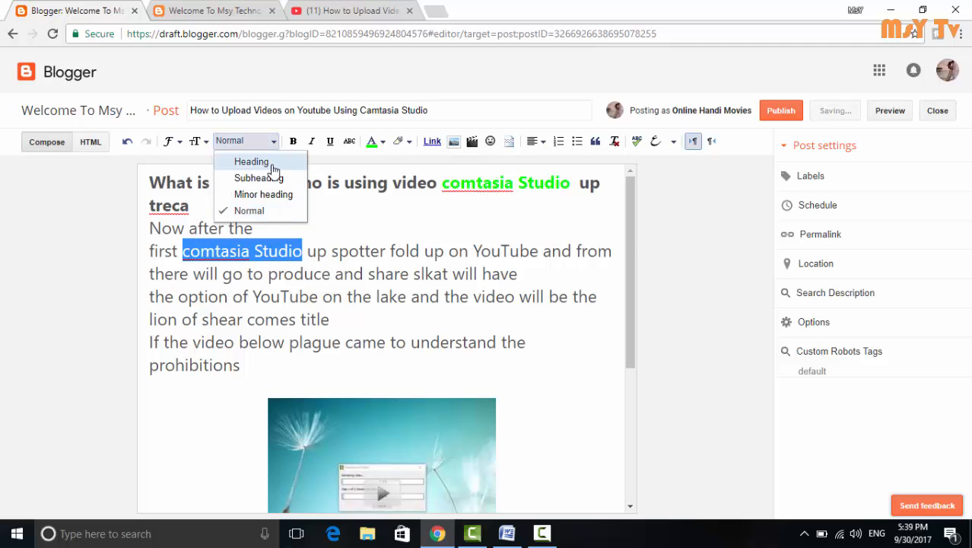
click(250, 221)
click(380, 229)
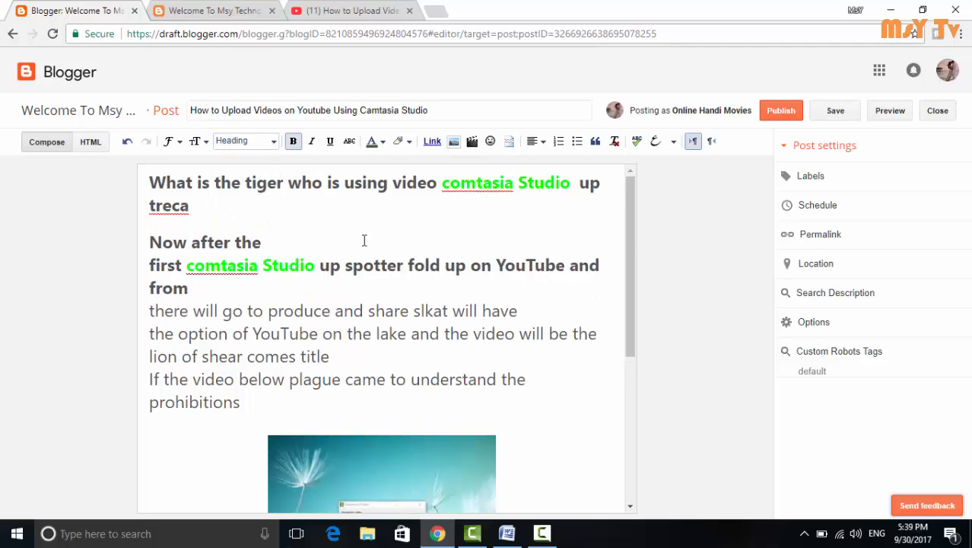
click(272, 142)
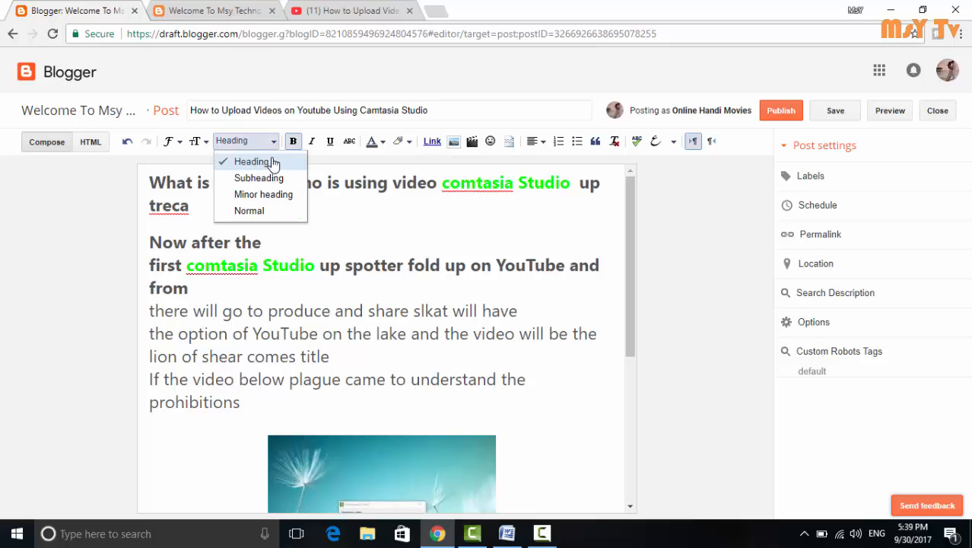
click(274, 194)
click(275, 143)
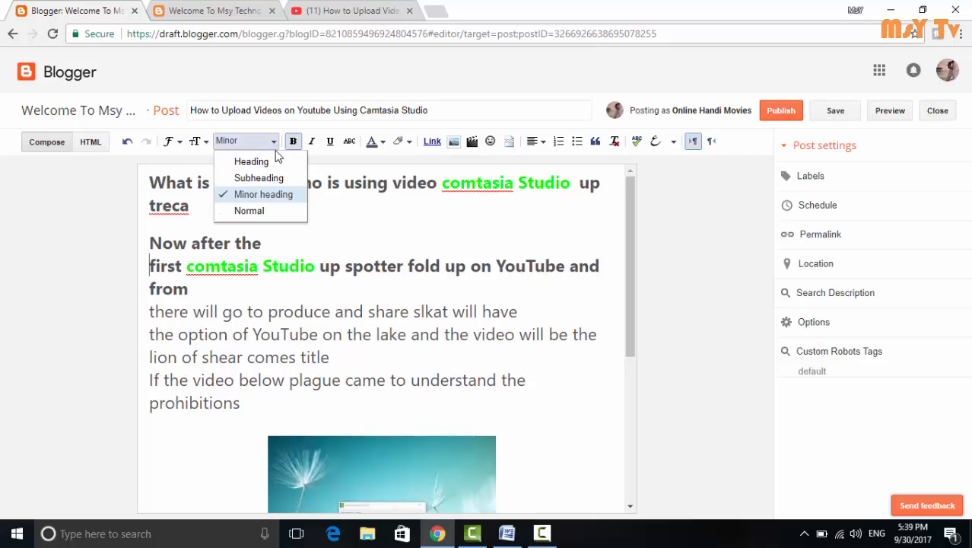
click(266, 210)
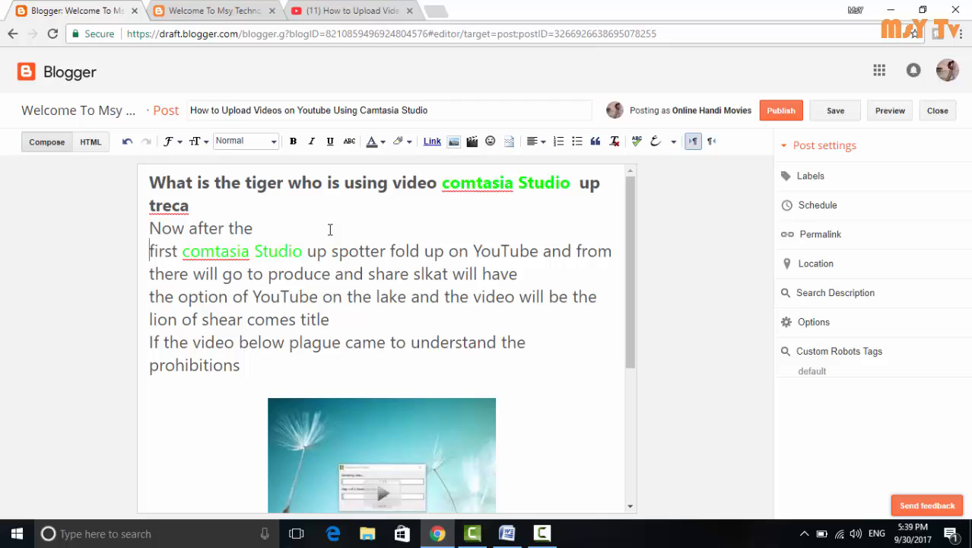
Insert "Studio" after "comtasia" in the Urdu heading and color "comtasia Studio" bright green.
scroll(381, 242, down, 3)
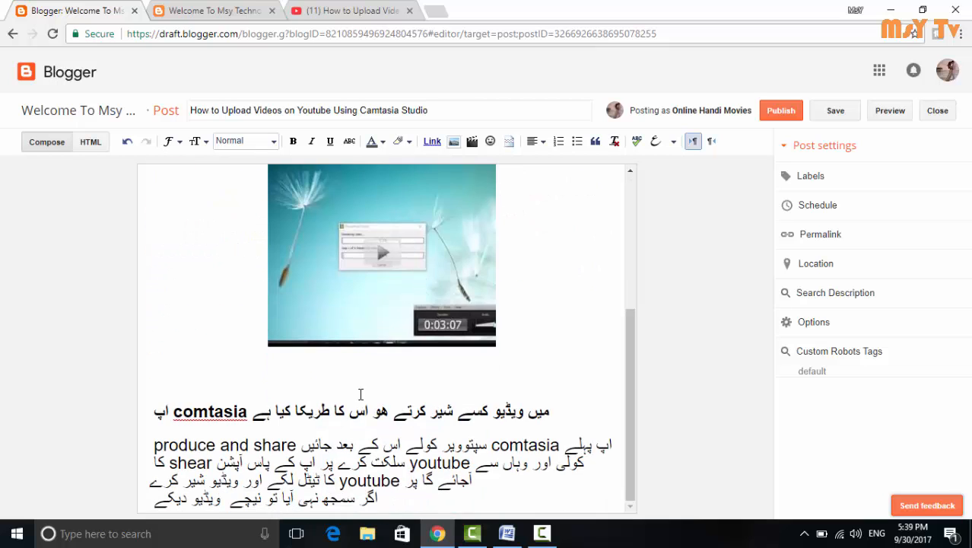
click(251, 412)
text(Studio)
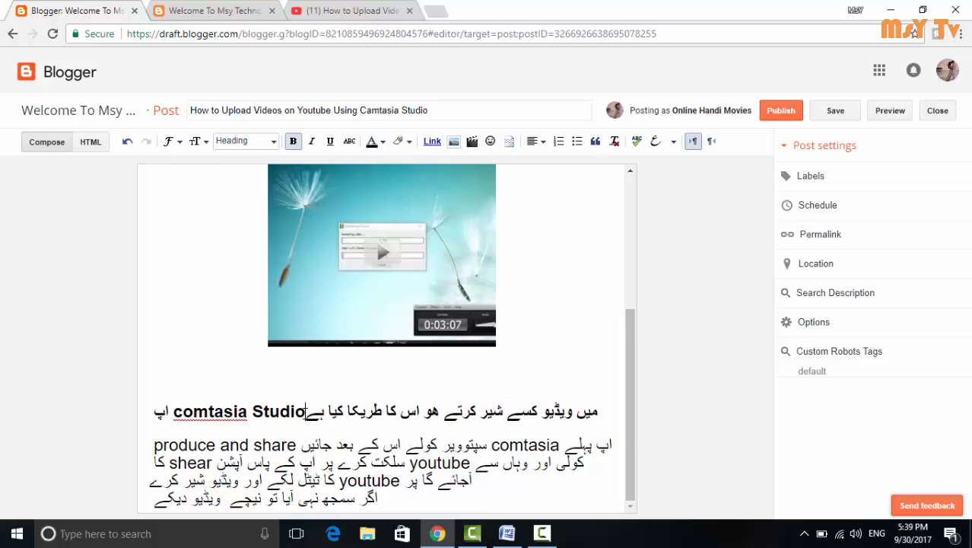
drag(306, 411, 173, 412)
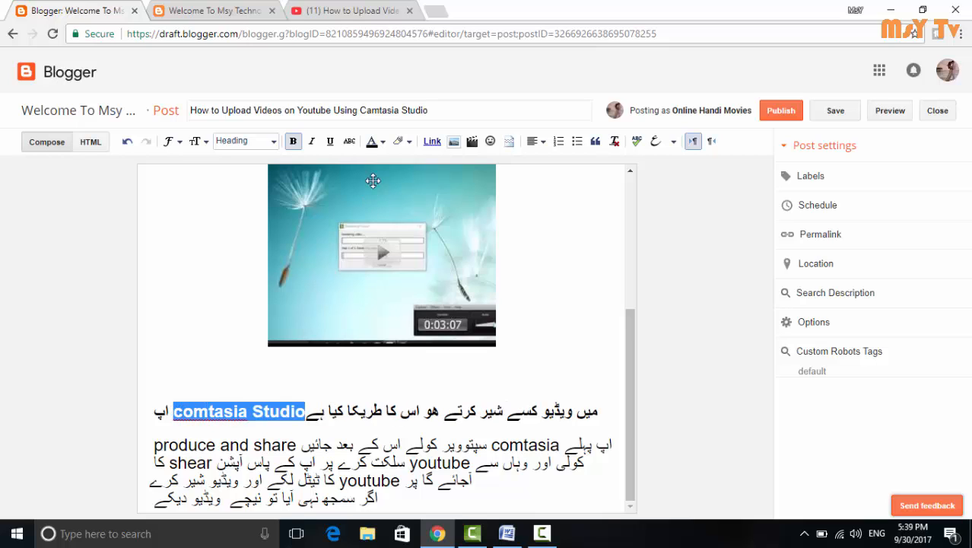
click(383, 142)
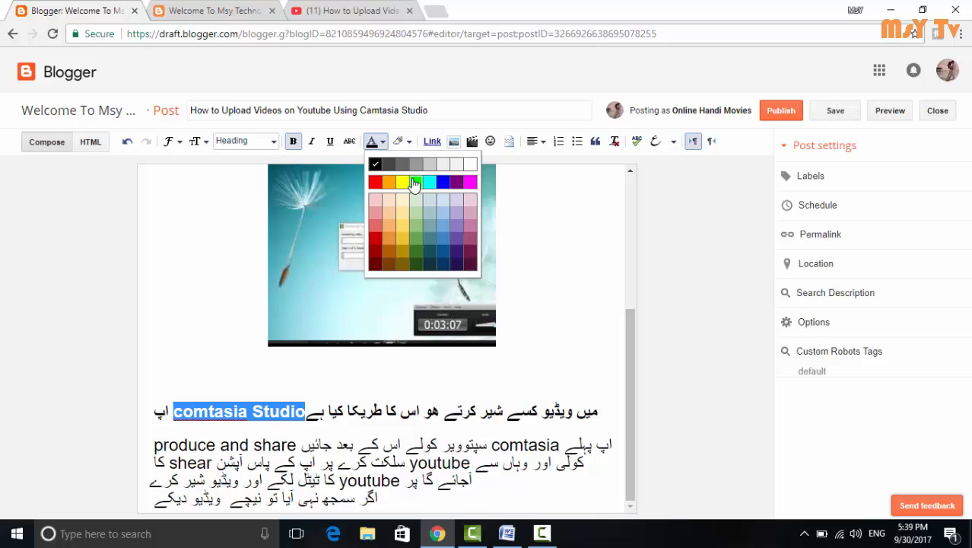
click(414, 187)
Capitalize the first letter of "comtasia" in the Urdu heading and color the new "C" bright green.
click(184, 411)
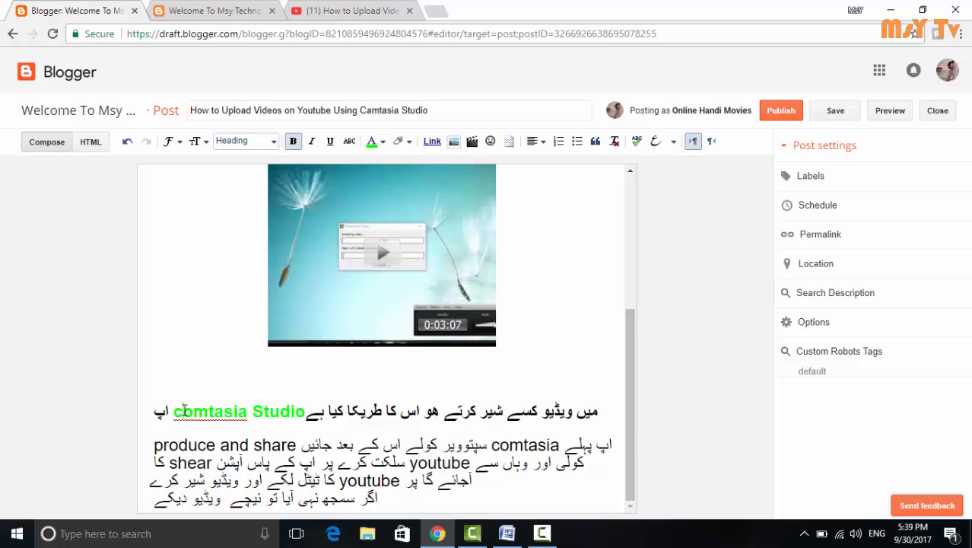
key(BackSpace)
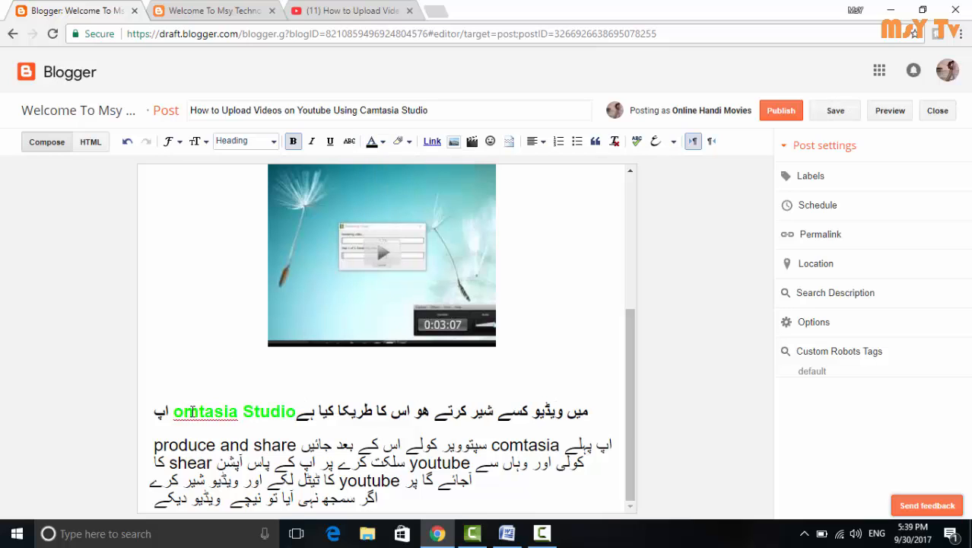
text(C)
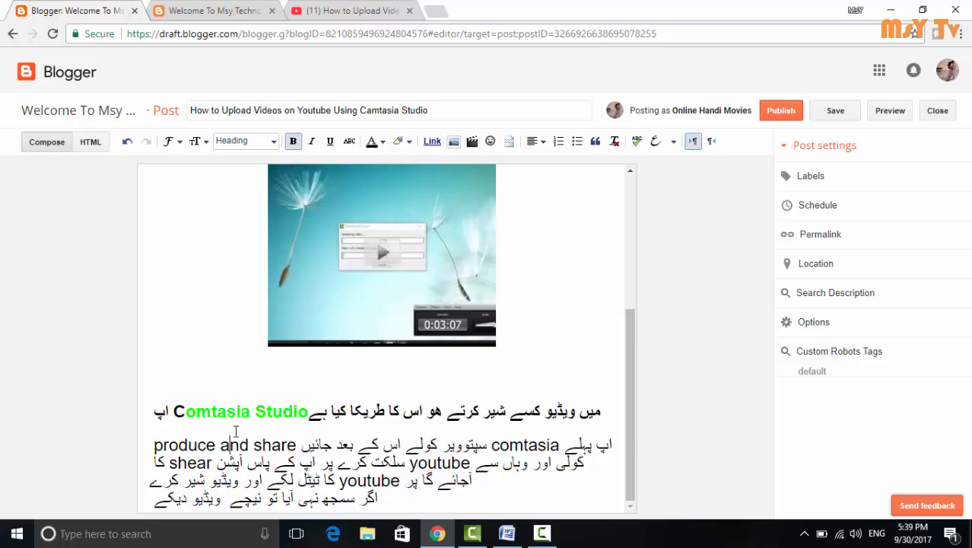
click(236, 429)
drag(186, 411, 174, 411)
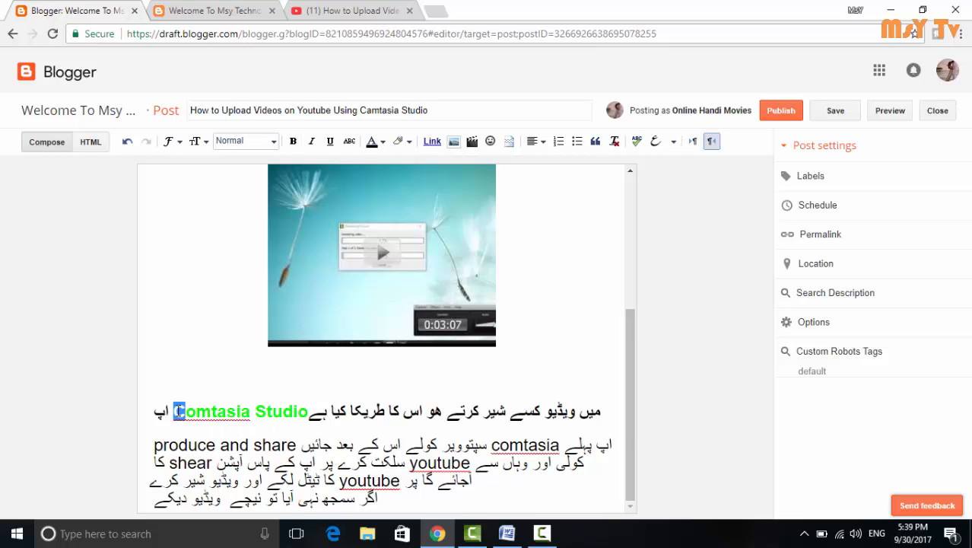
click(384, 143)
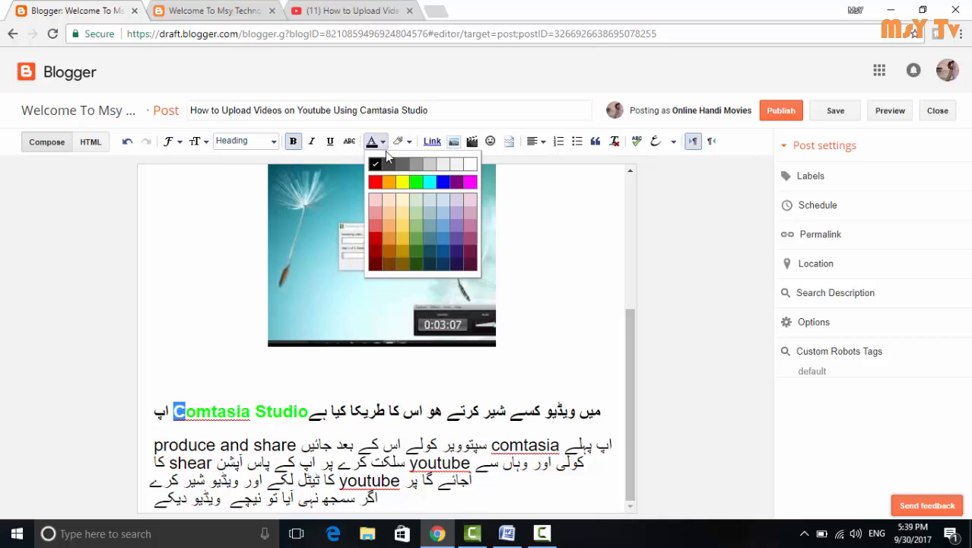
click(417, 183)
click(563, 325)
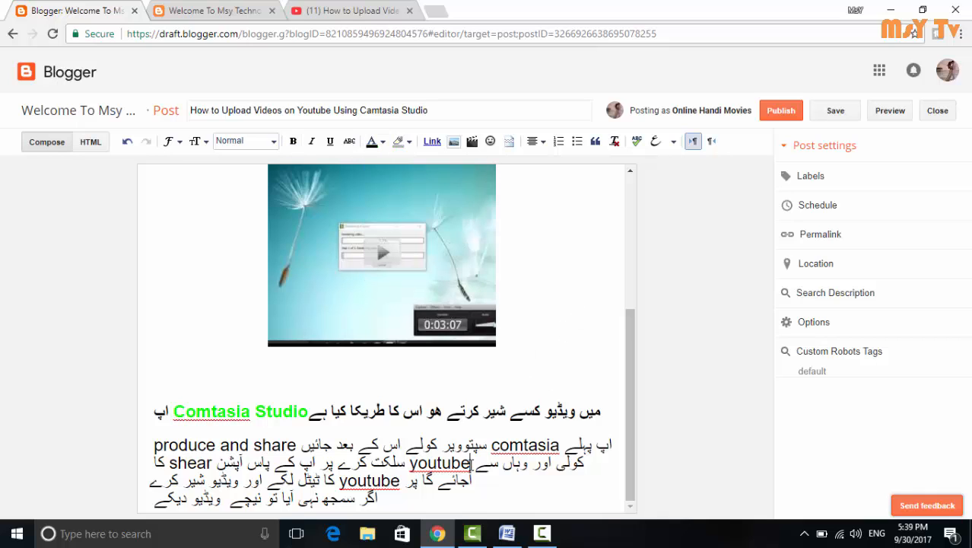
Correct both occurrences of "youtube" in the Urdu paragraph to "YouTube" using the spelling suggestions.
drag(472, 463, 409, 463)
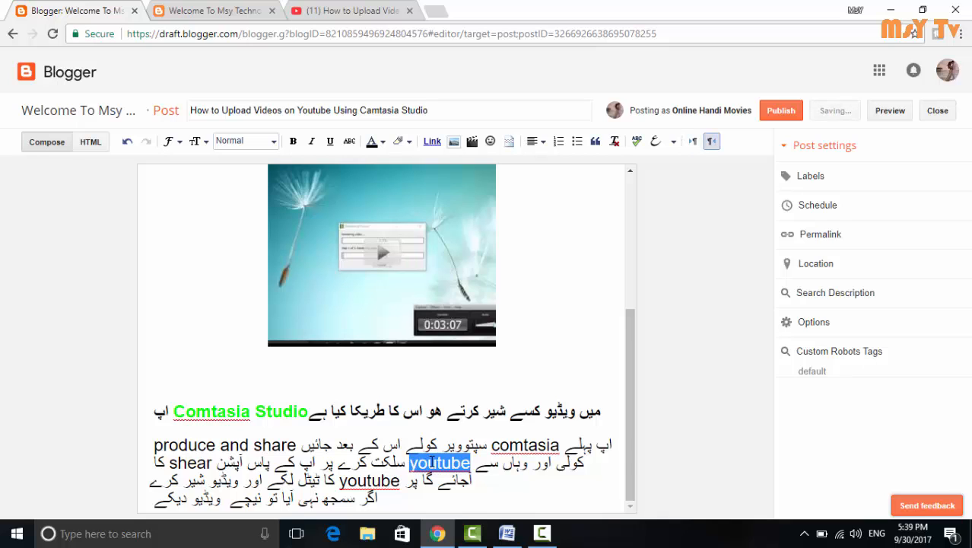
right_click(432, 463)
click(494, 306)
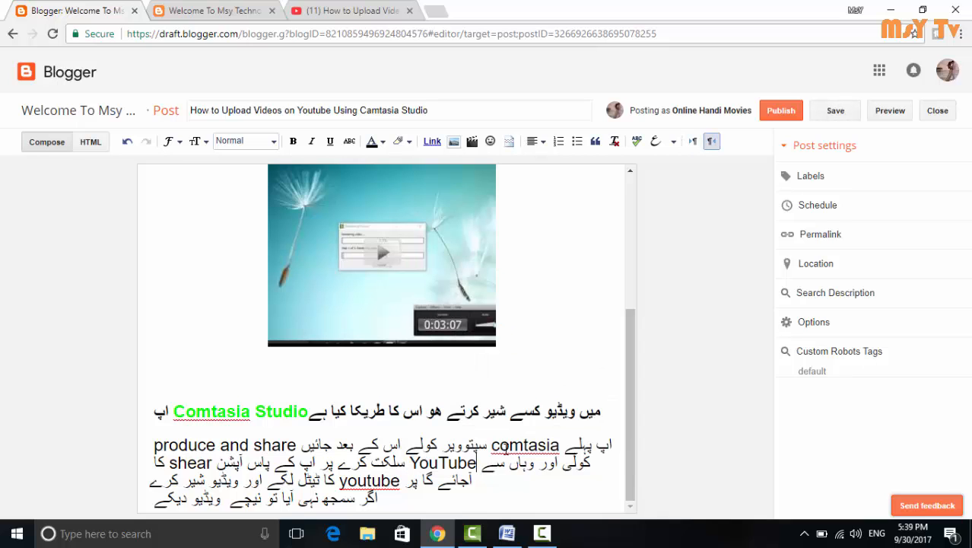
right_click(383, 480)
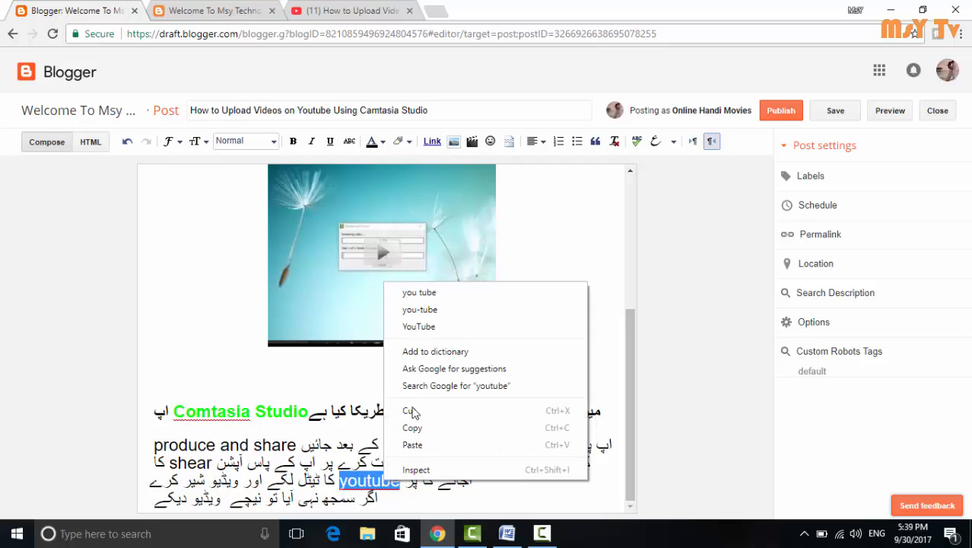
click(442, 326)
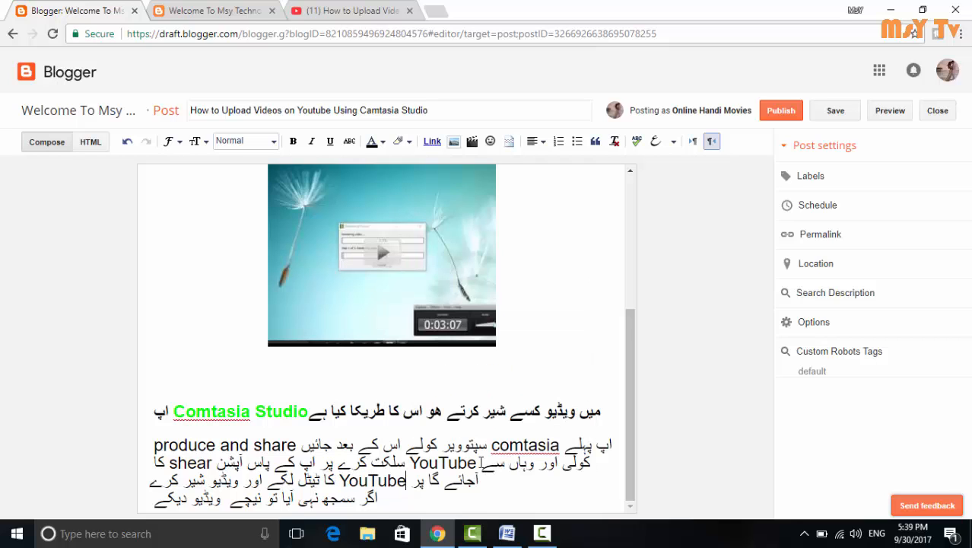
Color both occurrences of "YouTube" in the Urdu paragraph red.
drag(477, 463, 409, 463)
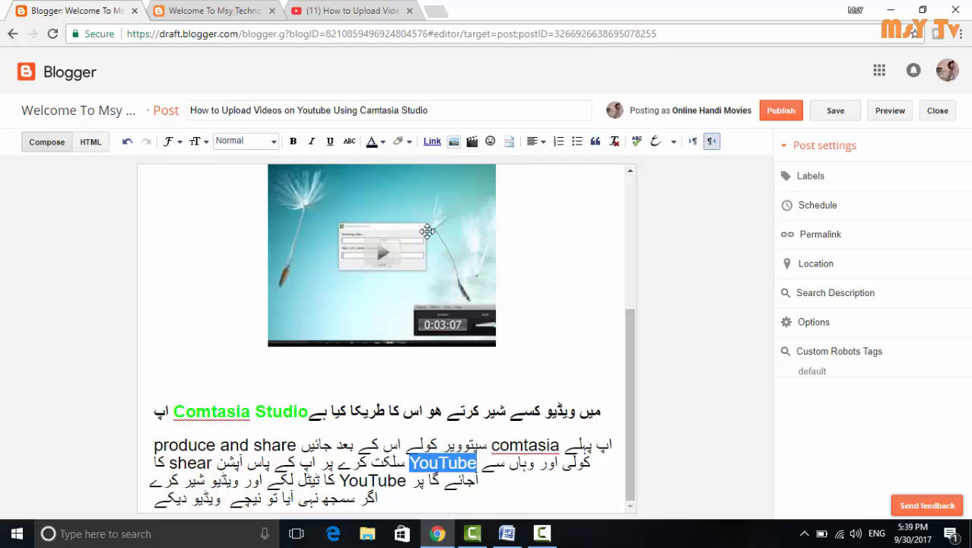
click(384, 142)
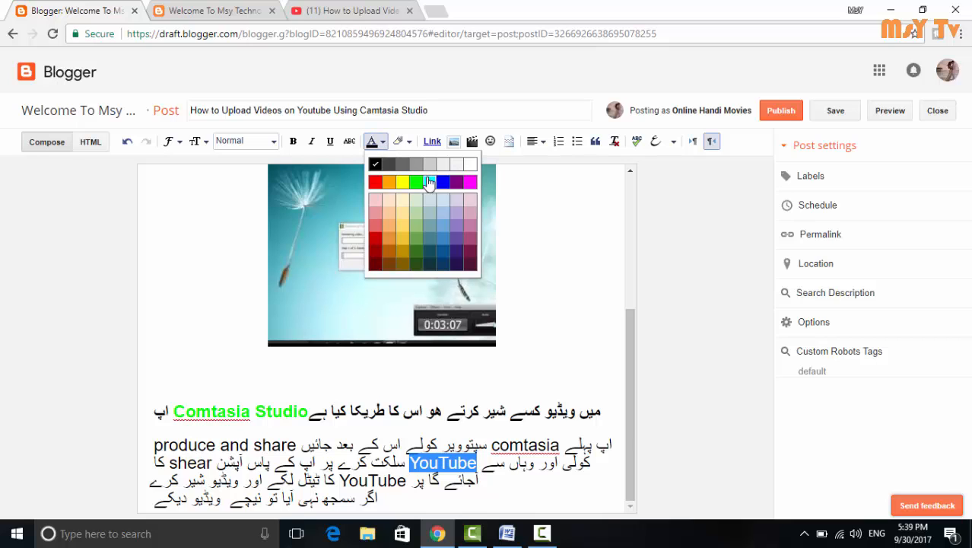
click(375, 181)
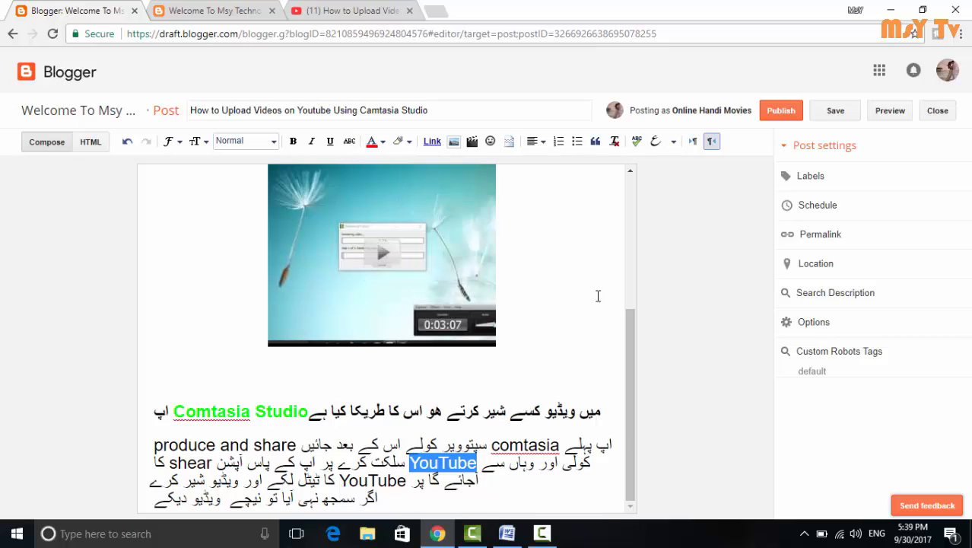
click(594, 292)
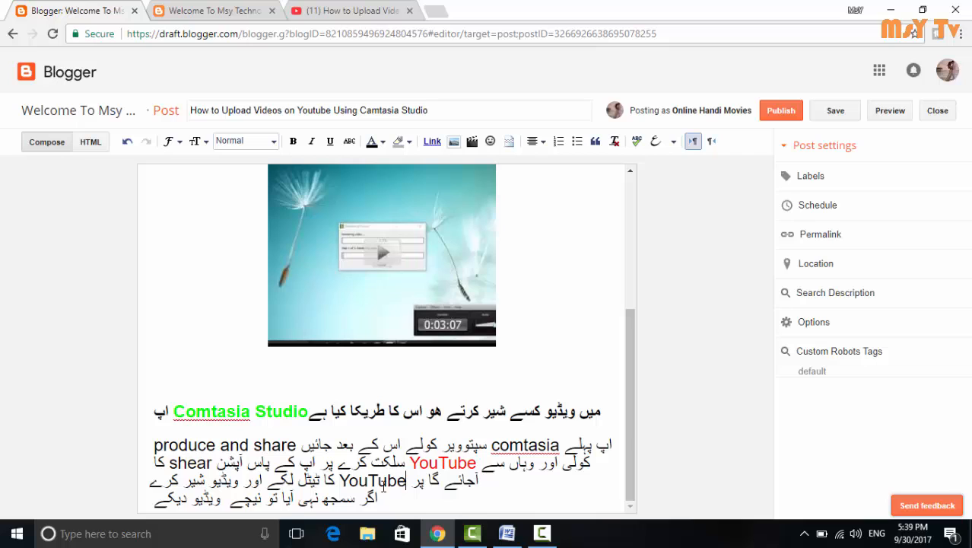
drag(406, 487, 341, 481)
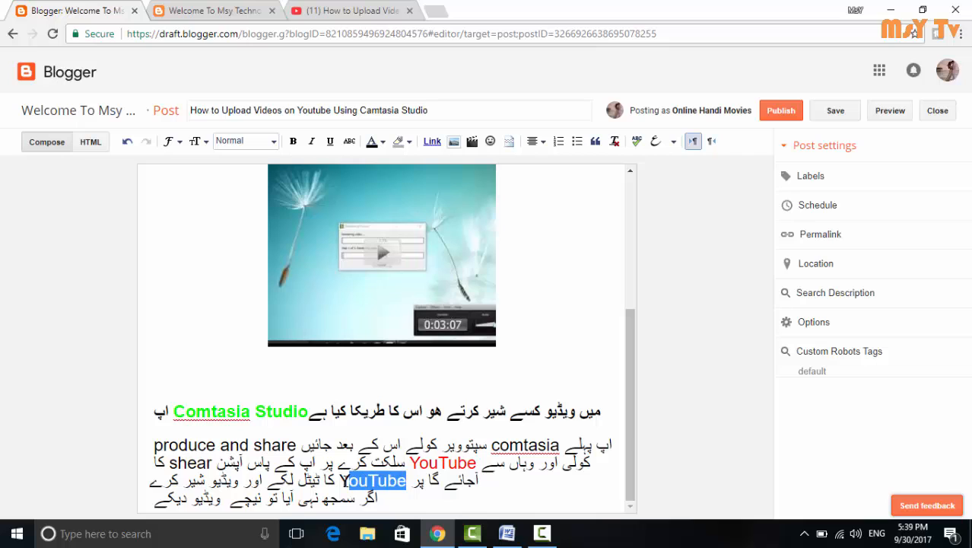
click(374, 141)
click(375, 181)
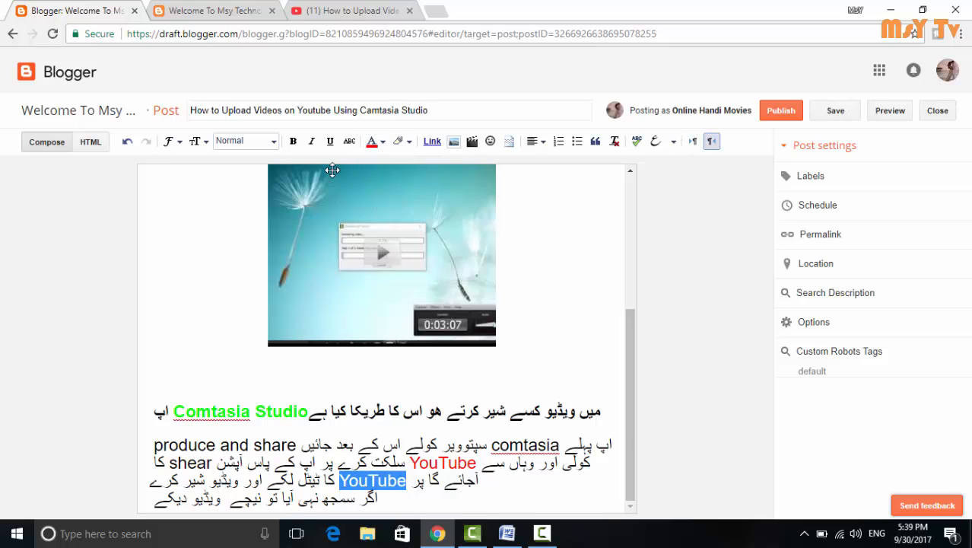
Try the Heading format on the Urdu paragraph containing "YouTube", and return it to Normal.
click(272, 141)
click(278, 165)
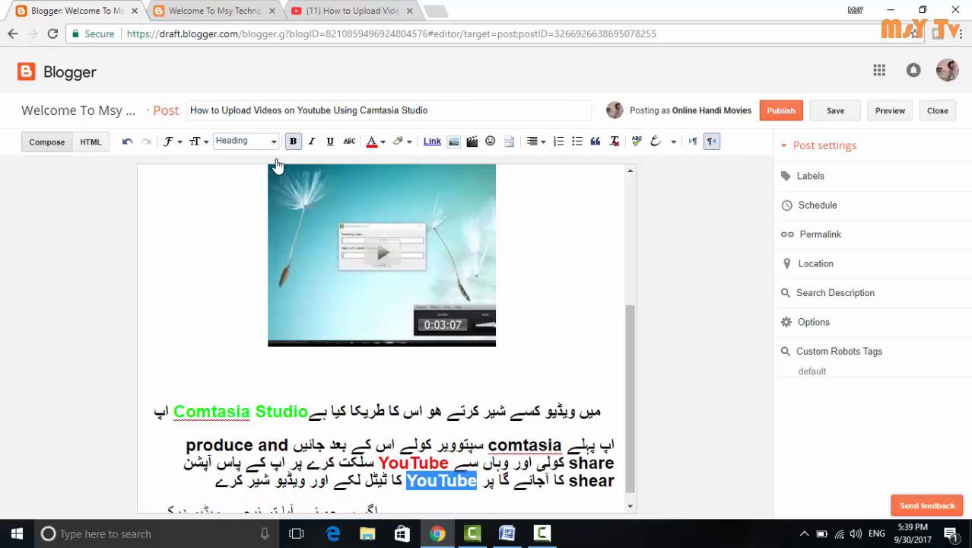
click(272, 142)
click(265, 211)
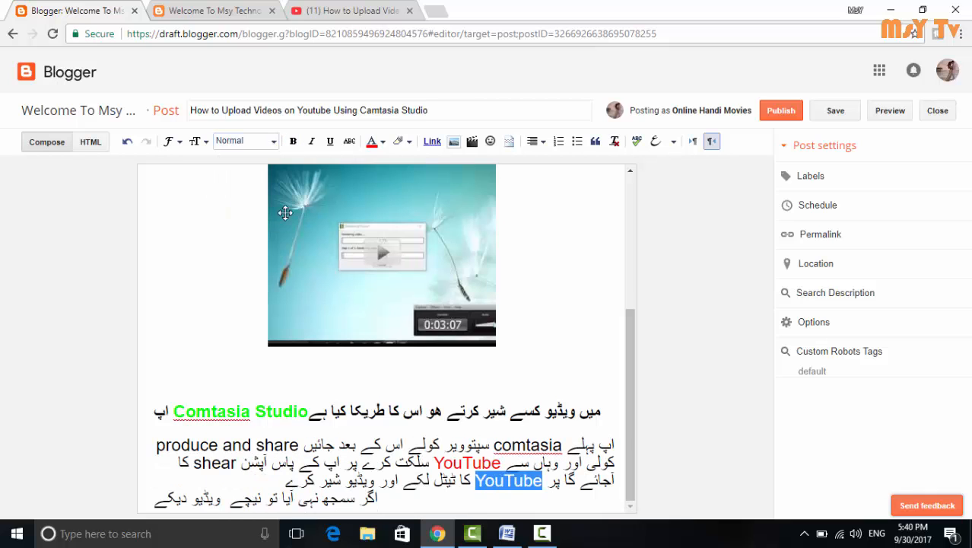
click(553, 259)
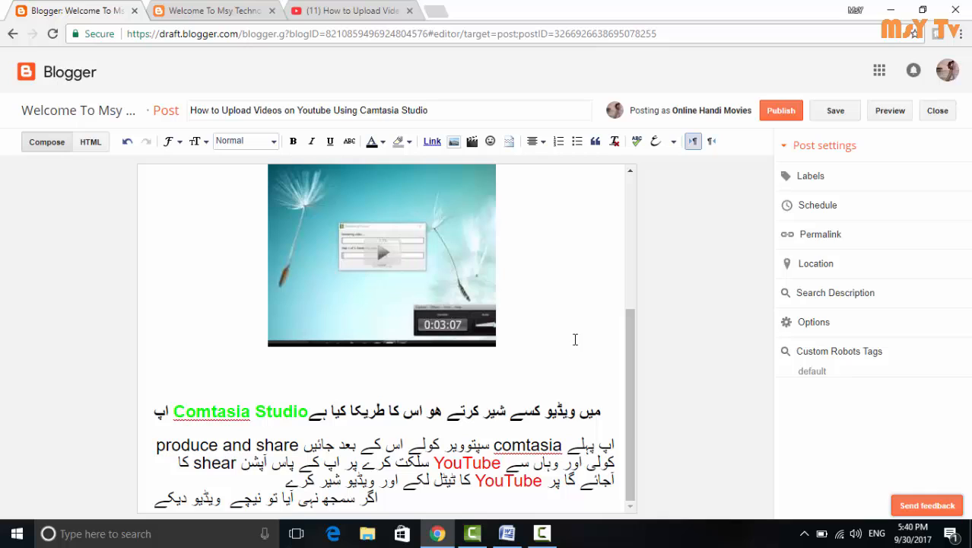
Color the word "shear" in the Urdu paragraph orange.
drag(238, 463, 194, 466)
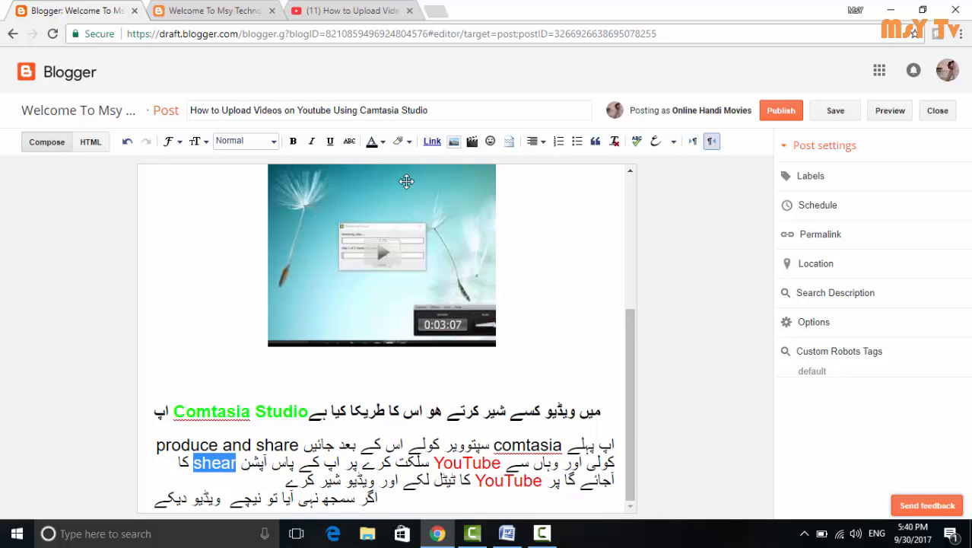
click(373, 143)
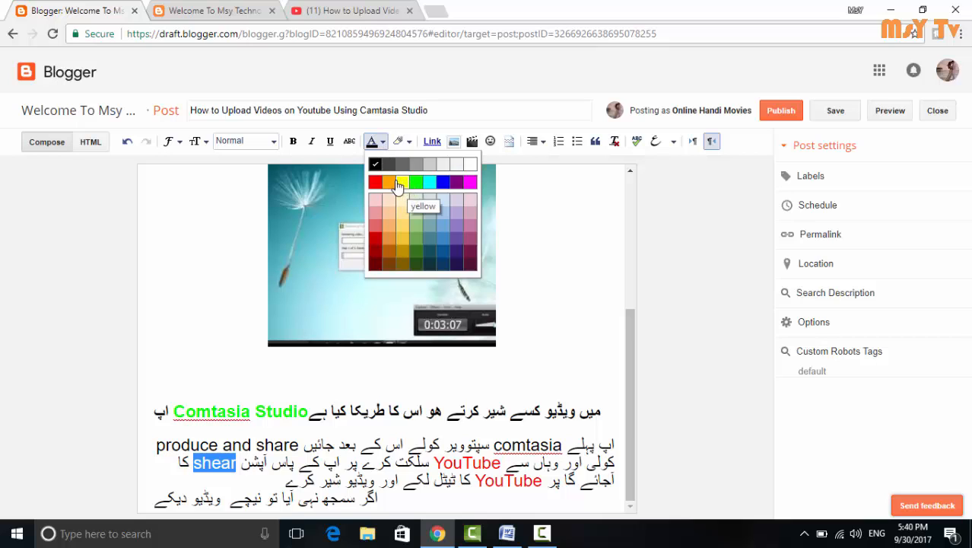
click(389, 182)
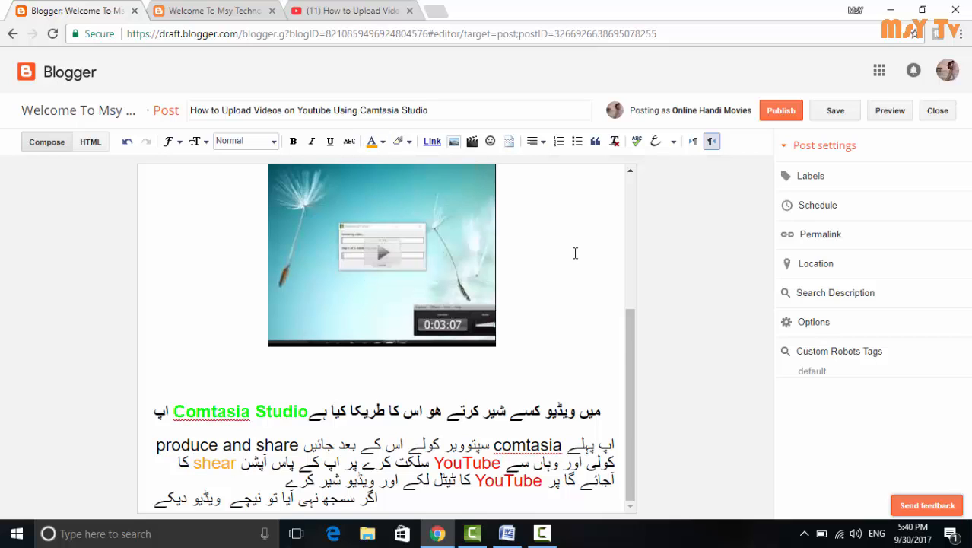
Insert "Studio" directly after "comtasia" in the first line of the Urdu paragraph, making it read "comtasiaStudio".
click(563, 444)
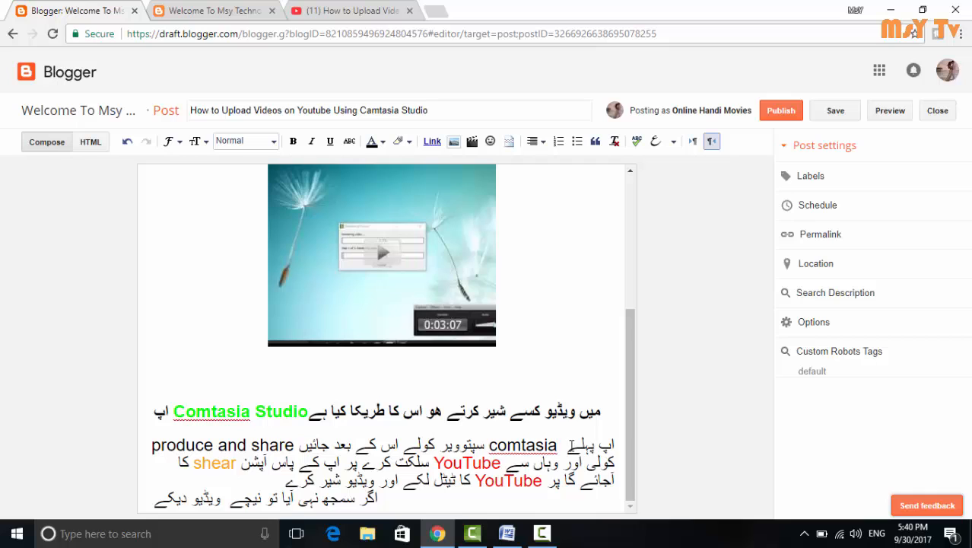
text(Studio)
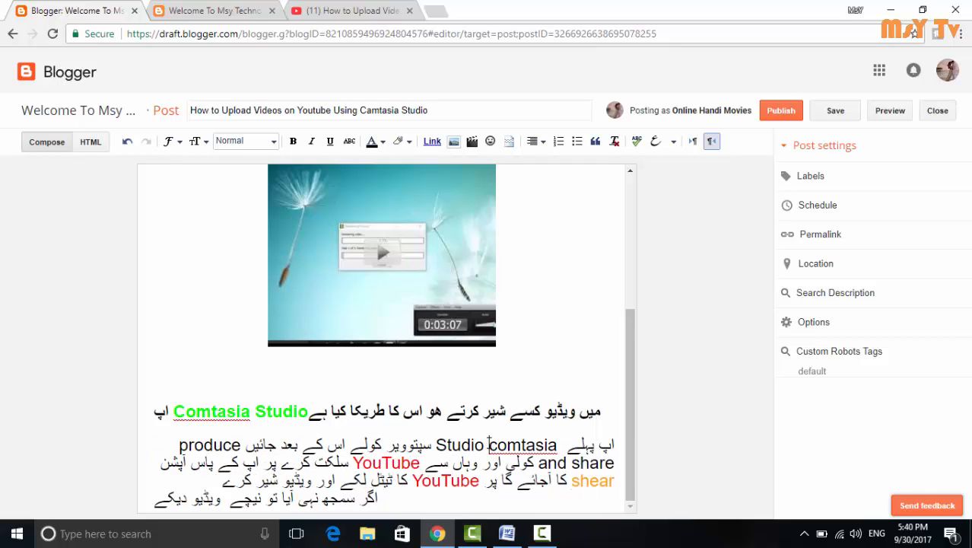
drag(489, 446, 439, 446)
key(ctrl+c)
key(BackSpace)
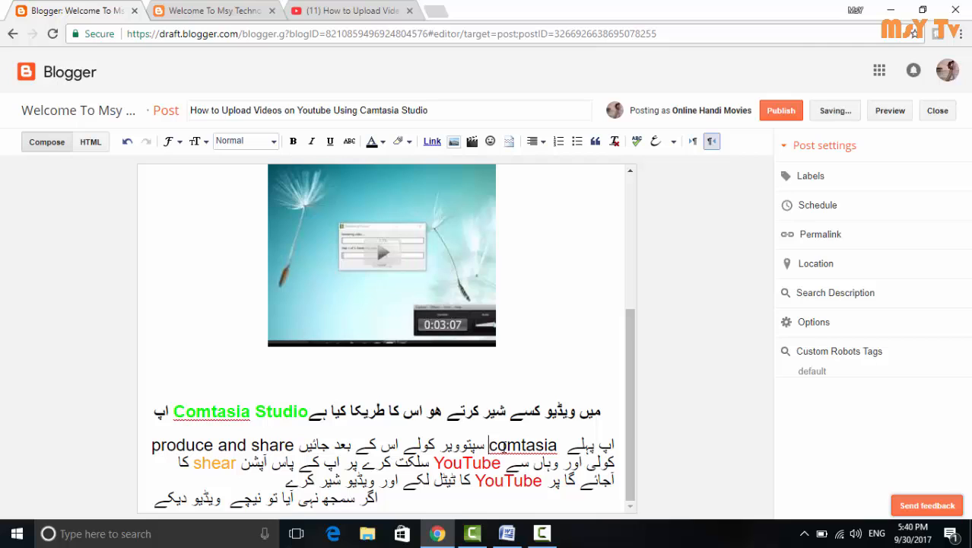
key(ctrl+v)
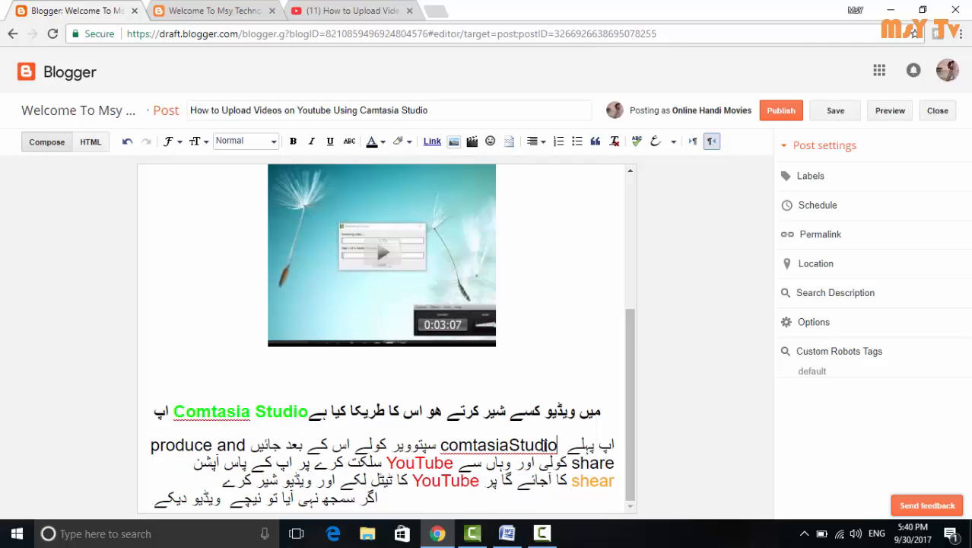
Color "comtasiaStudio" in the Urdu paragraph bright green.
drag(557, 445, 441, 445)
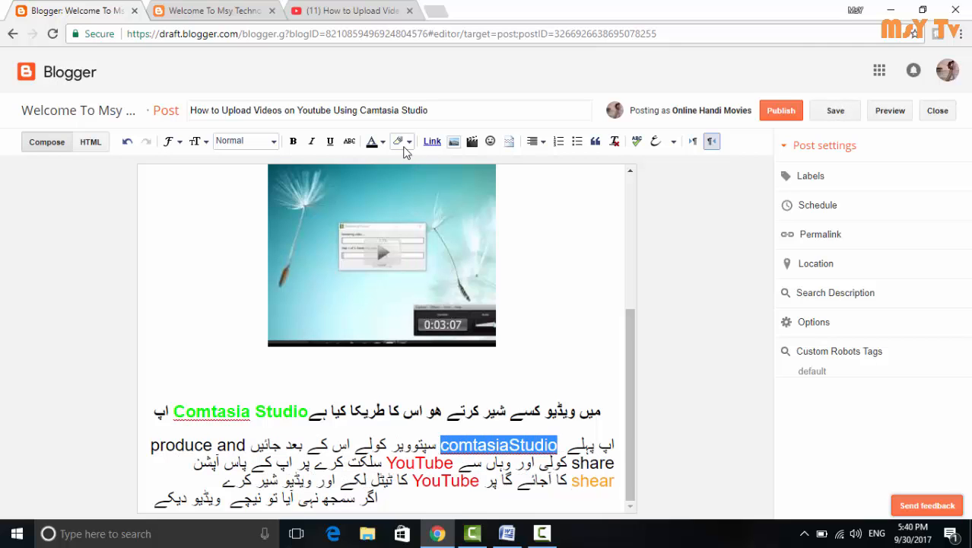
click(373, 140)
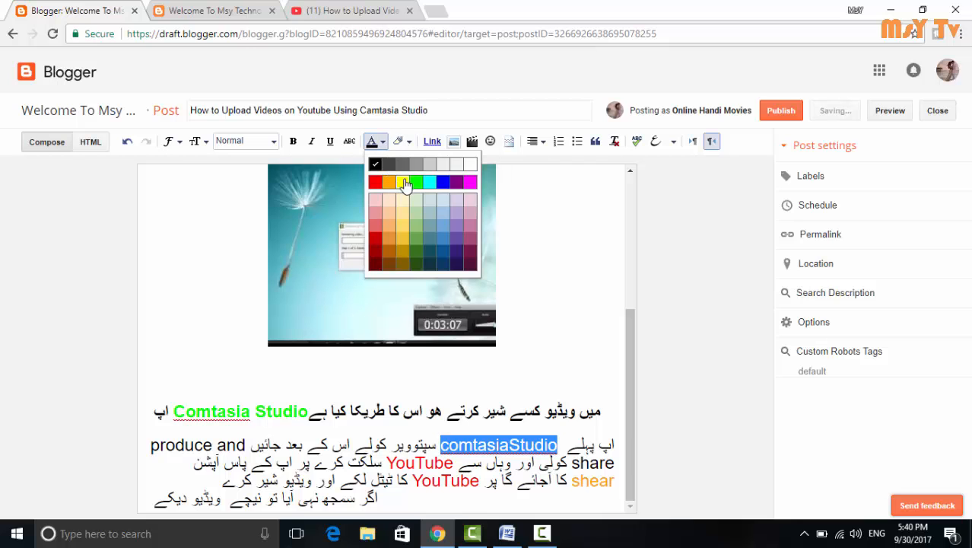
click(416, 182)
click(571, 276)
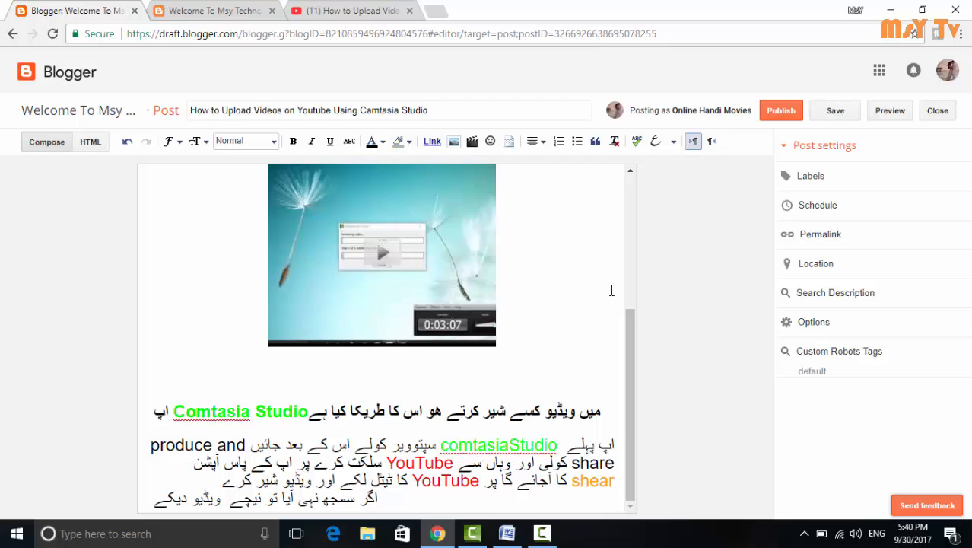
scroll(611, 290, up, 5)
drag(415, 110, 226, 111)
click(445, 111)
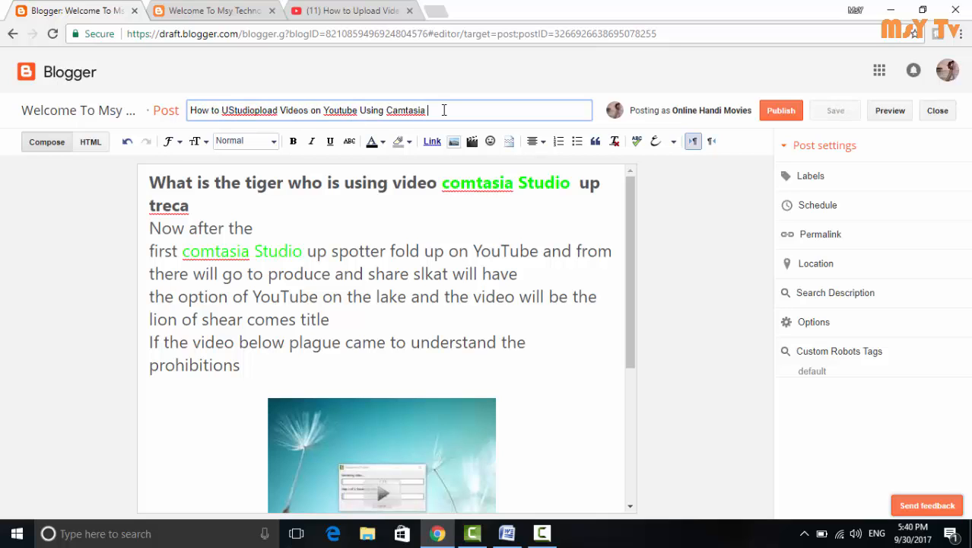
key(ctrl+z)
Copy the post title and add it as the post's label, "How to Upload Videos on Youtube Using Camtasia Studio".
drag(445, 111, 184, 112)
key(ctrl+c)
drag(244, 116, 243, 114)
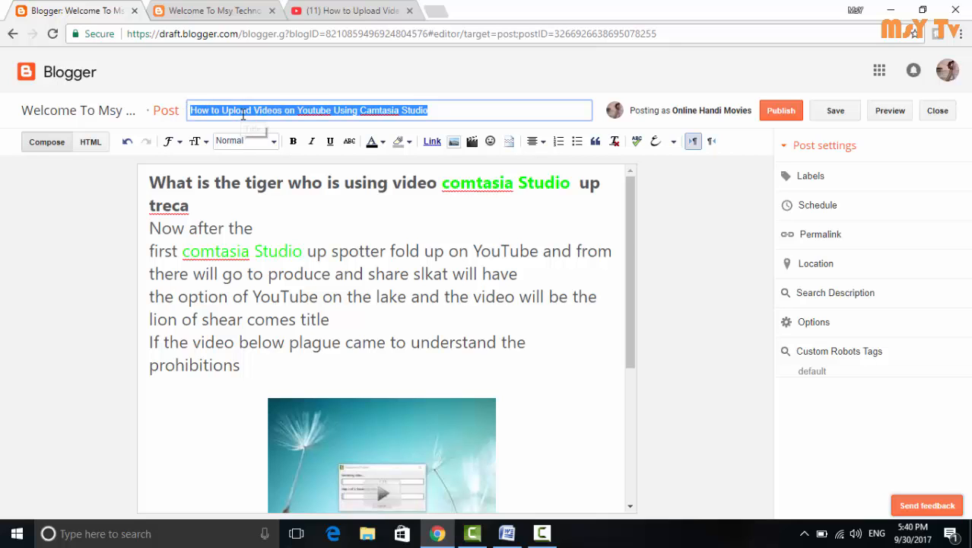
click(812, 178)
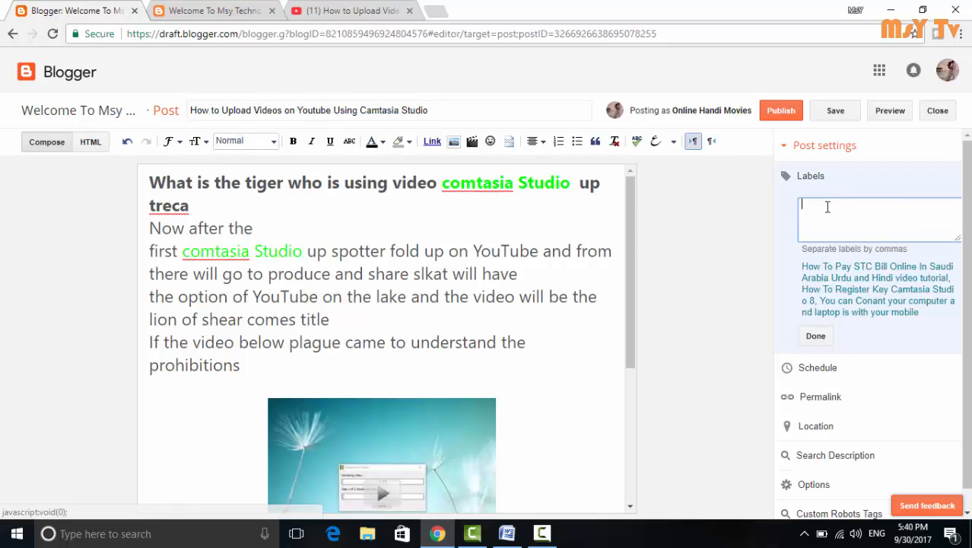
key(ctrl+v)
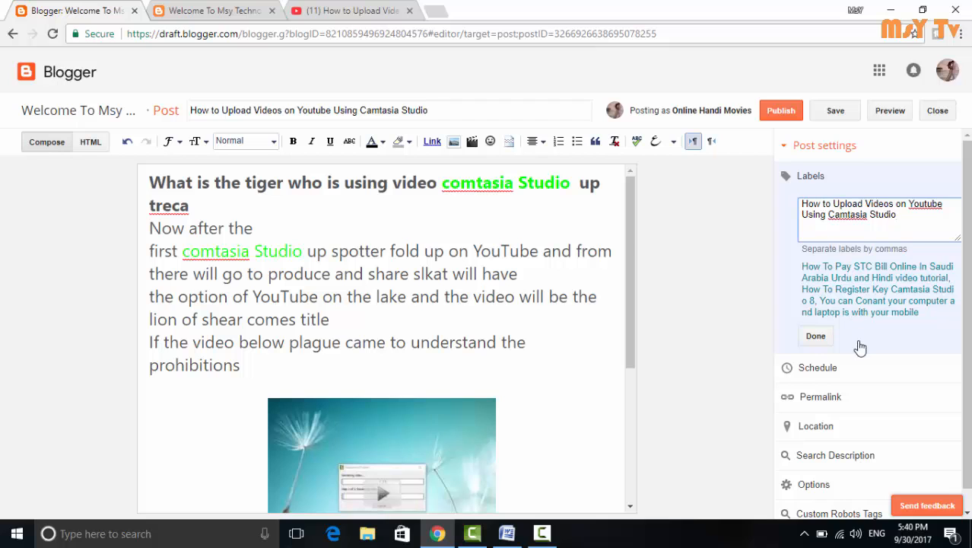
scroll(858, 346, down, 1)
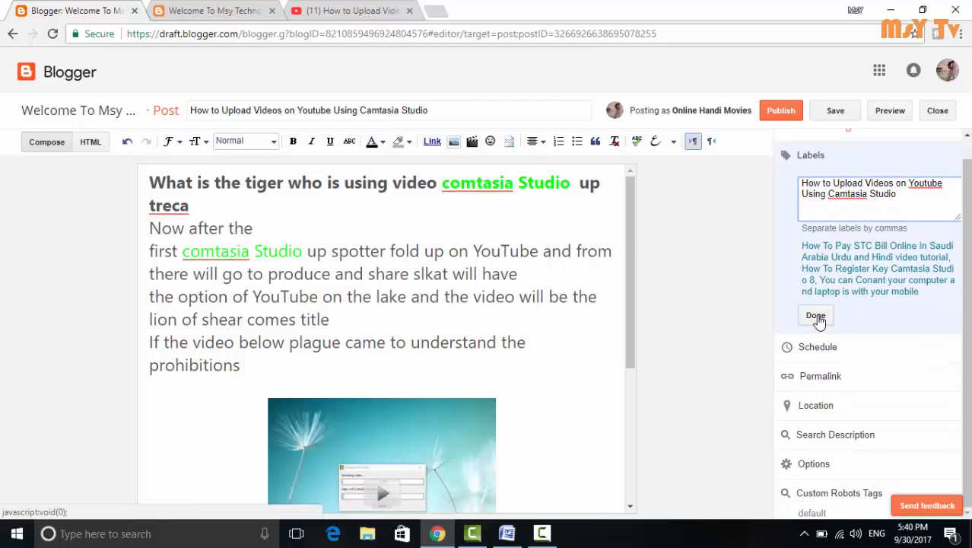
click(816, 315)
Set the search description to "How to Upload Videos on Youtube Using Camtasia Studio" and publish the post.
click(849, 320)
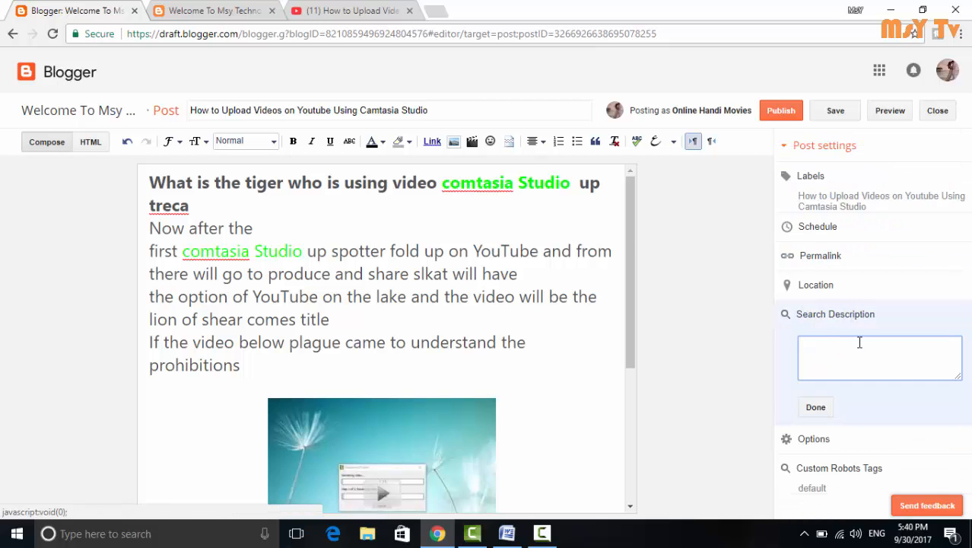
key(ctrl+v)
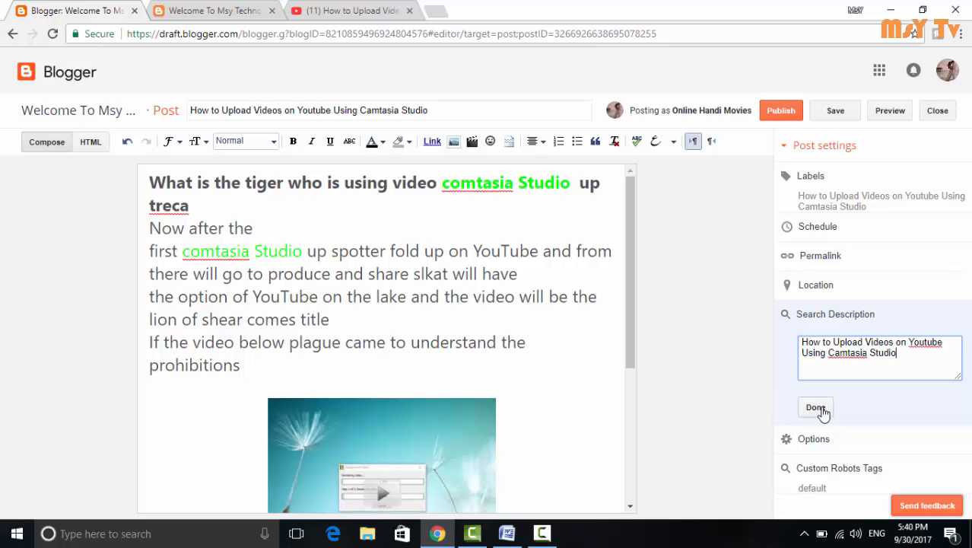
click(817, 409)
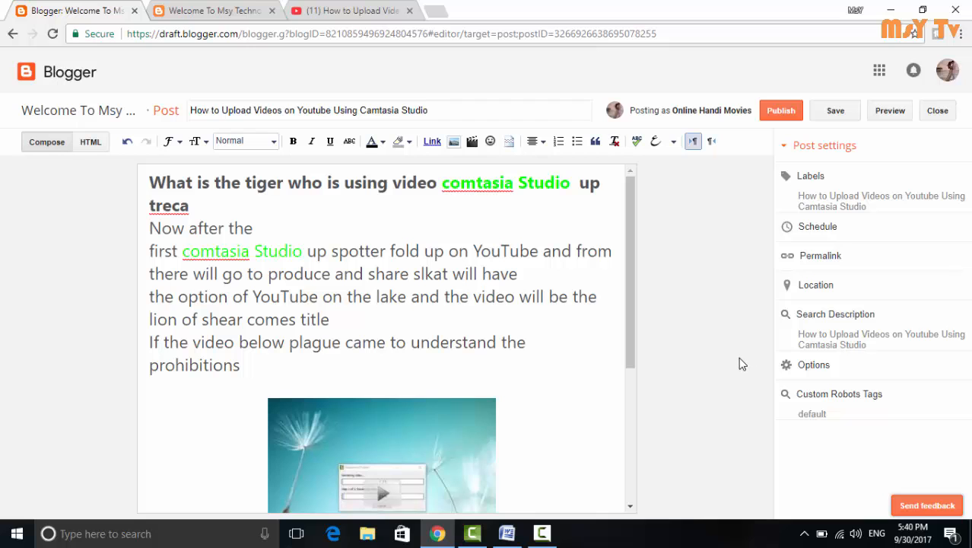
drag(629, 350, 631, 481)
click(782, 111)
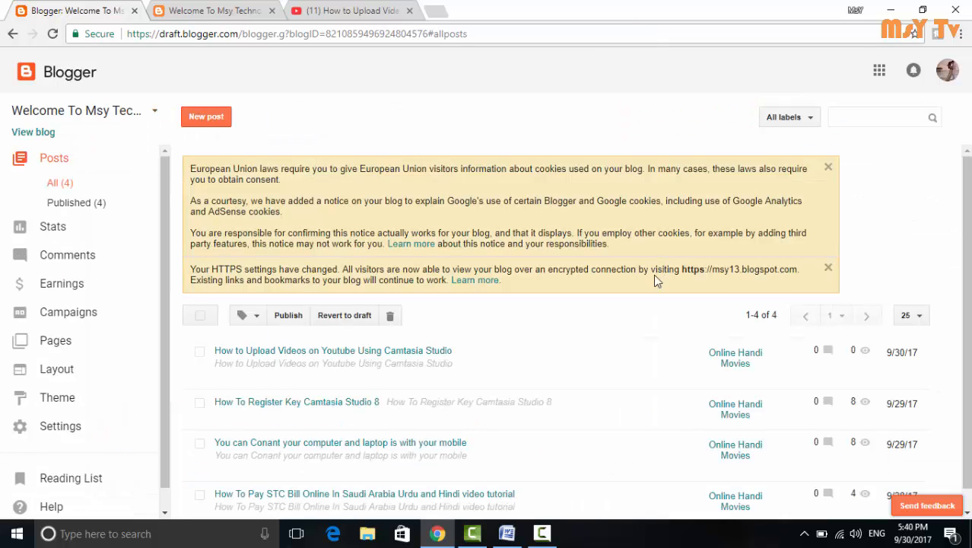
Reload the live blog's home page and review the newly published post from its title to its labels.
click(223, 4)
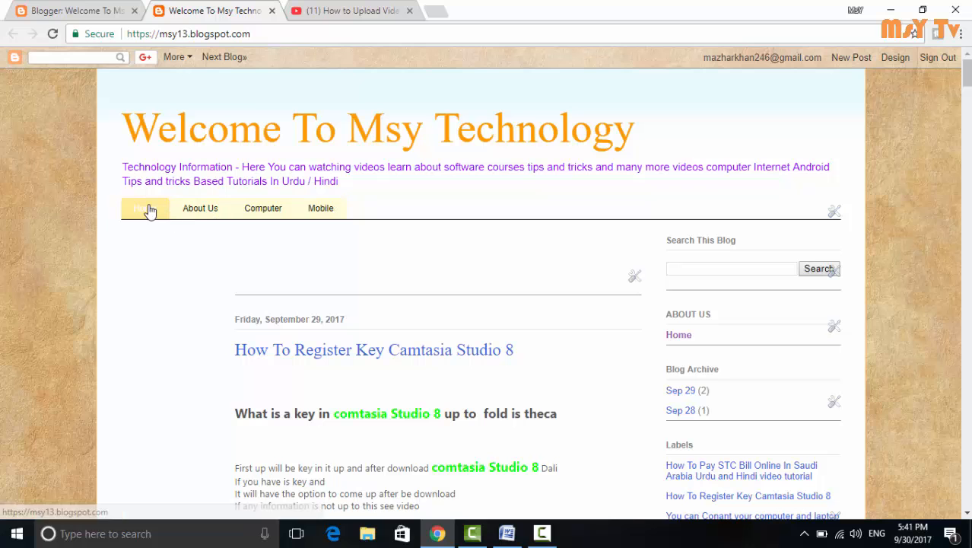
click(147, 210)
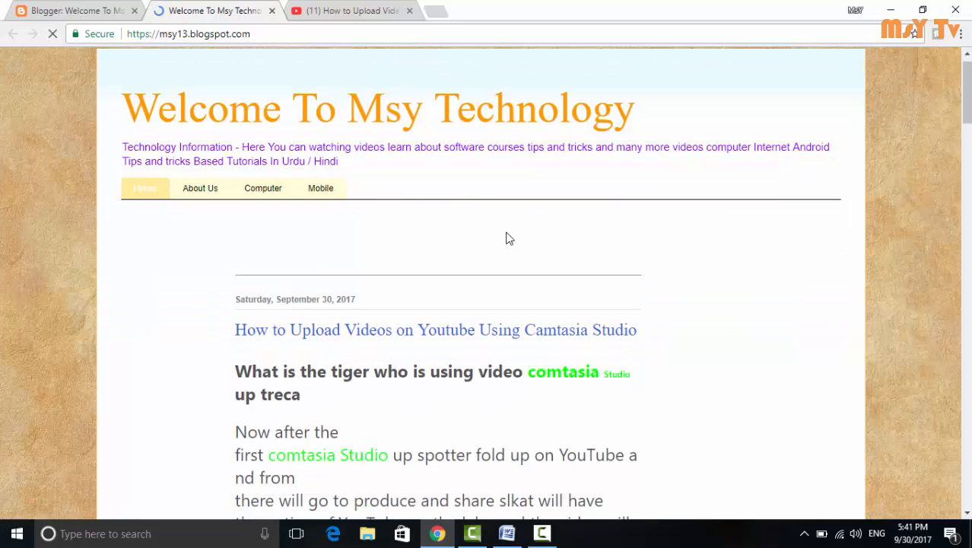
scroll(510, 239, down, 3)
scroll(515, 172, down, 1)
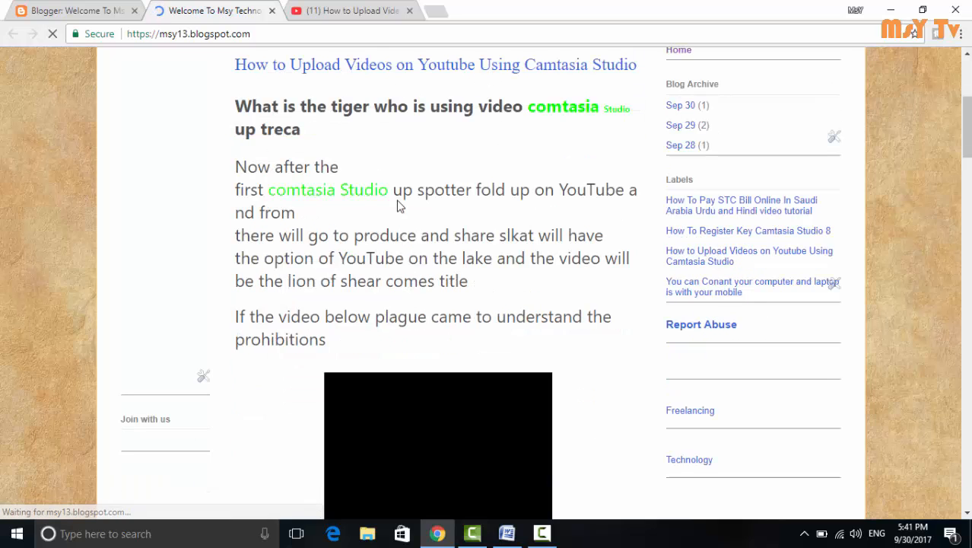
scroll(397, 202, down, 7)
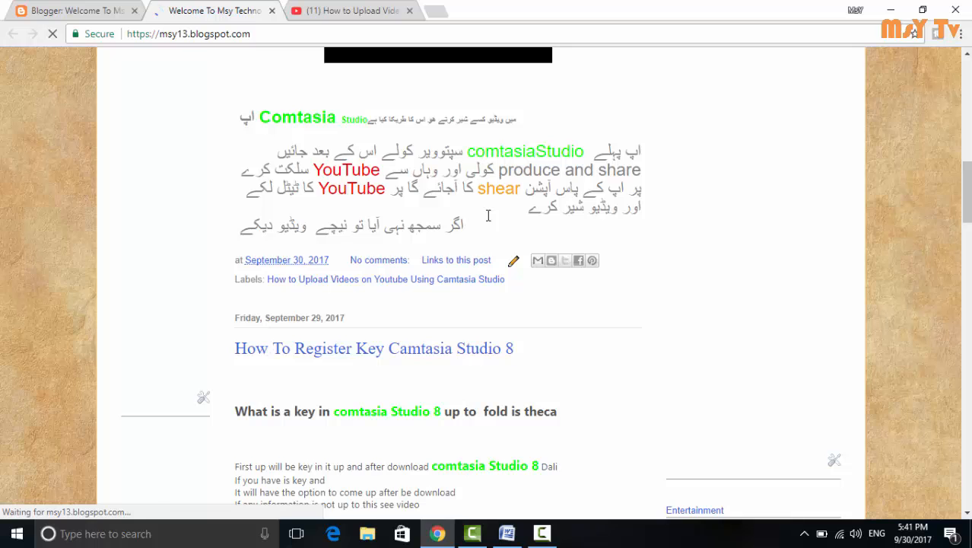
scroll(480, 213, up, 10)
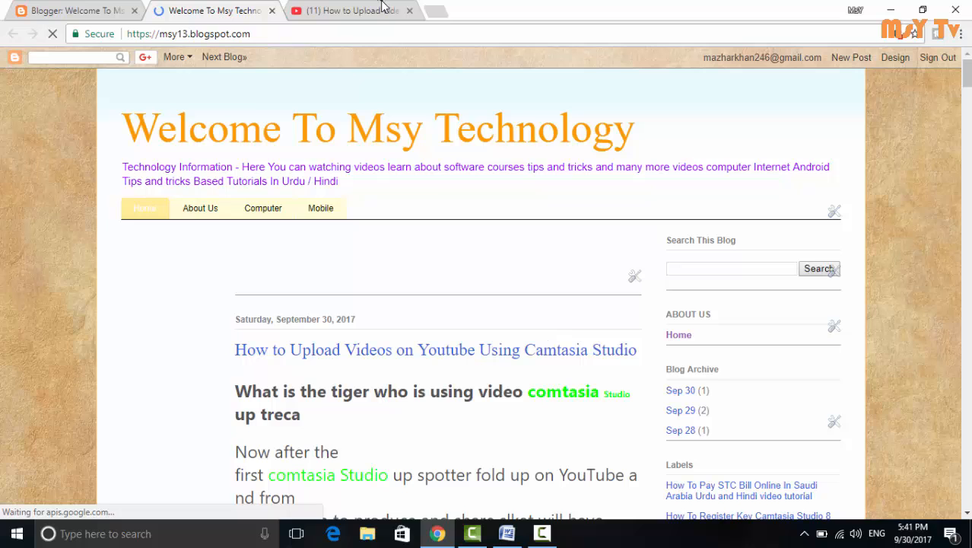
Open the video "Type Urdu in MS Word , Photoshop or Facebook in Your Laptop" from the MsY Tv channel's uploads on YouTube.
click(435, 12)
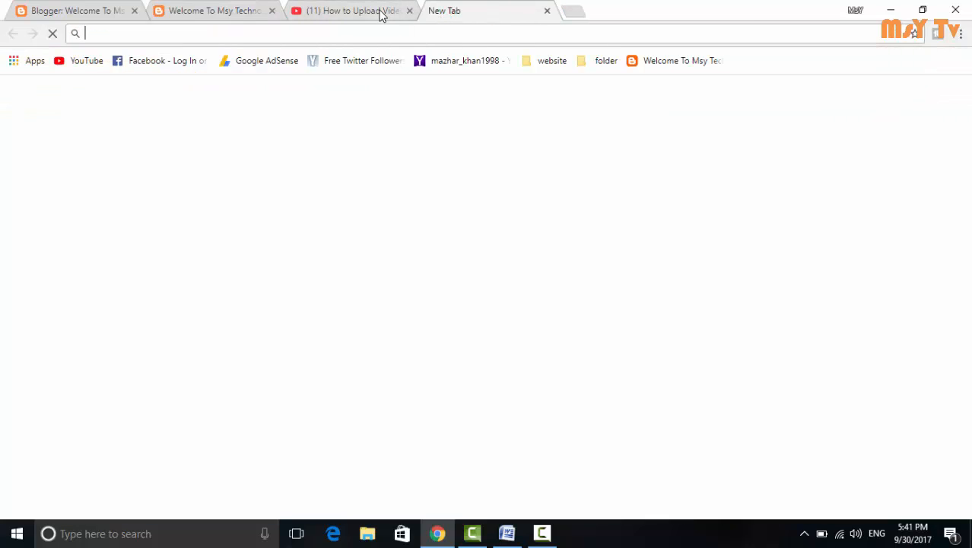
click(380, 14)
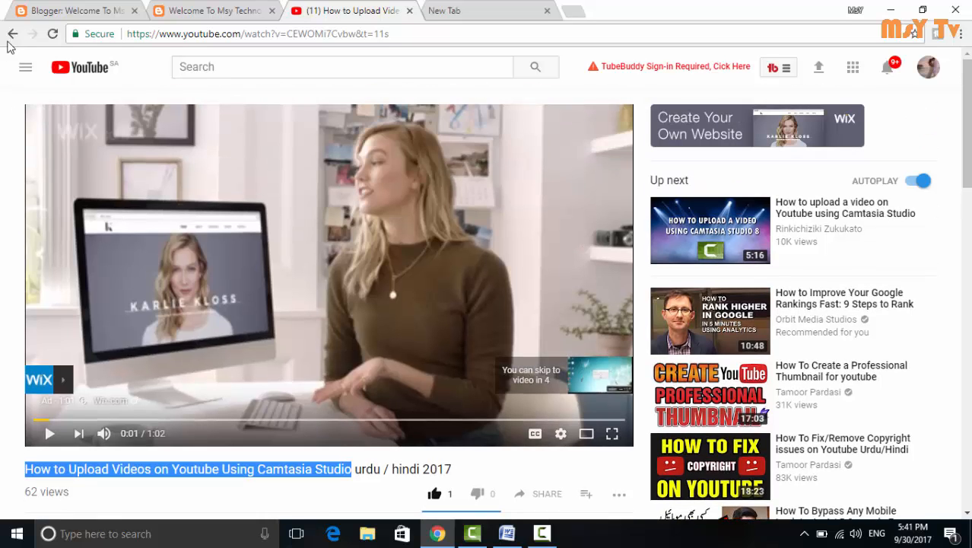
click(12, 33)
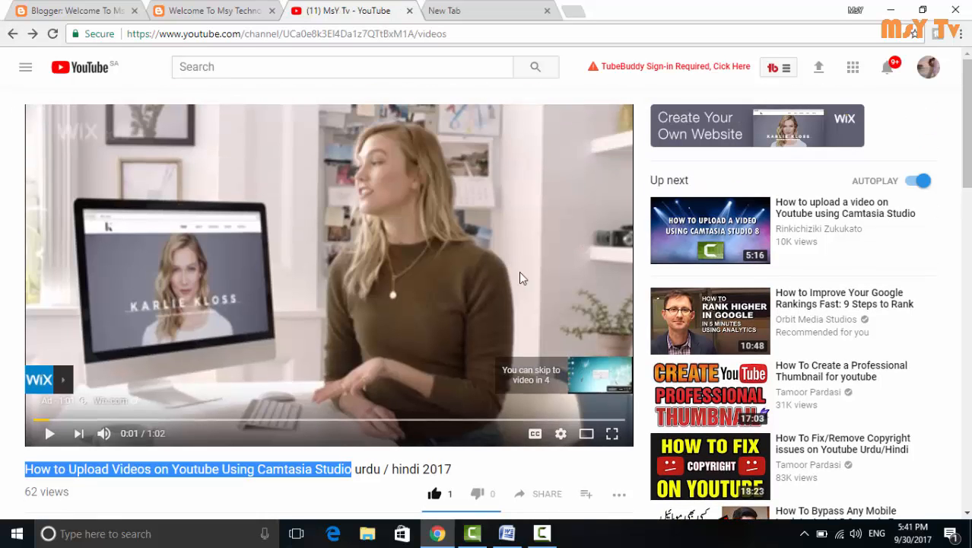
scroll(521, 292, down, 10)
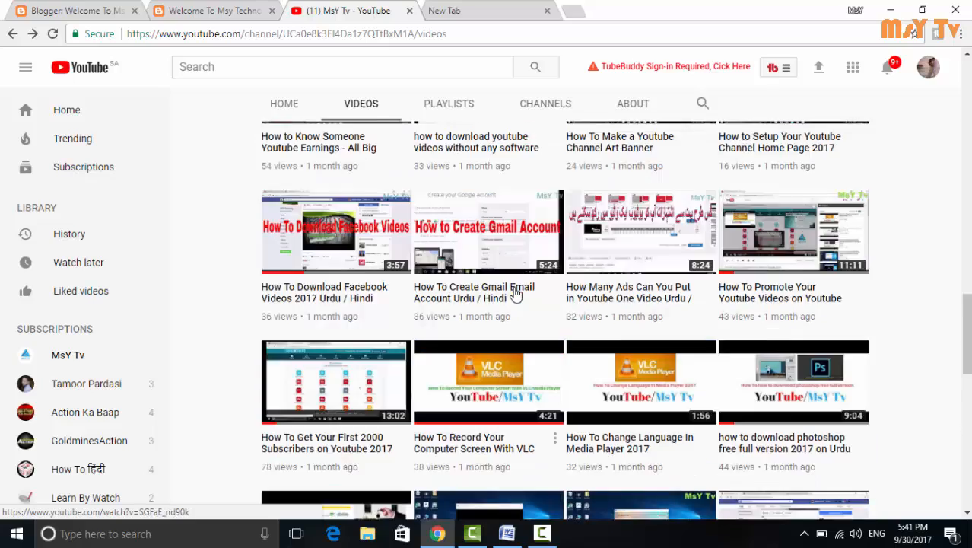
scroll(515, 293, up, 10)
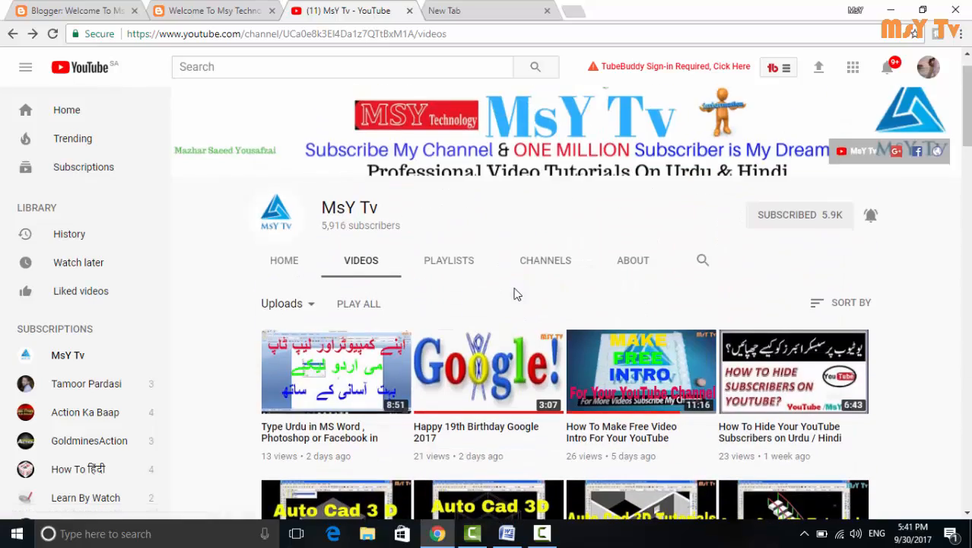
scroll(491, 299, down, 2)
click(360, 237)
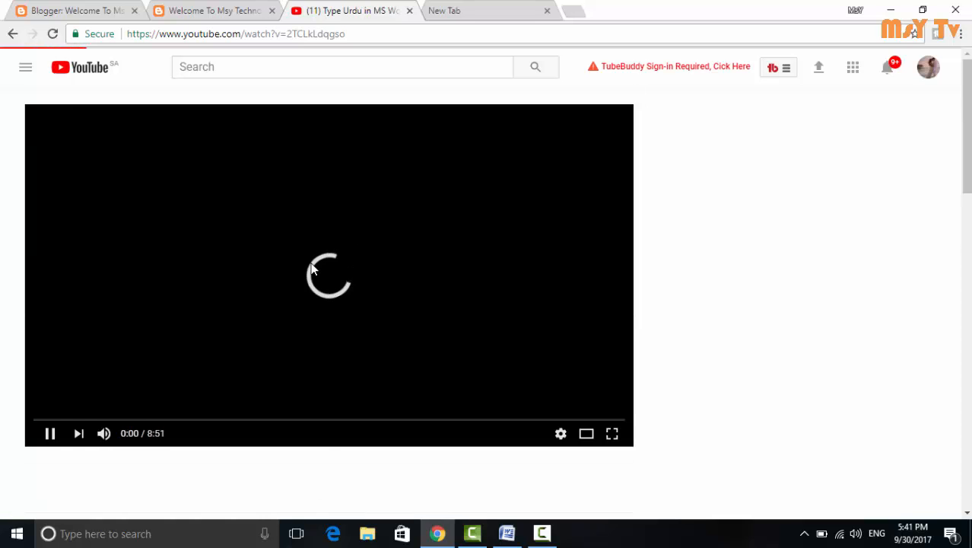
Play the Urdu typing video briefly and pause it, and check which keyboard languages are installed in Windows.
scroll(309, 270, down, 3)
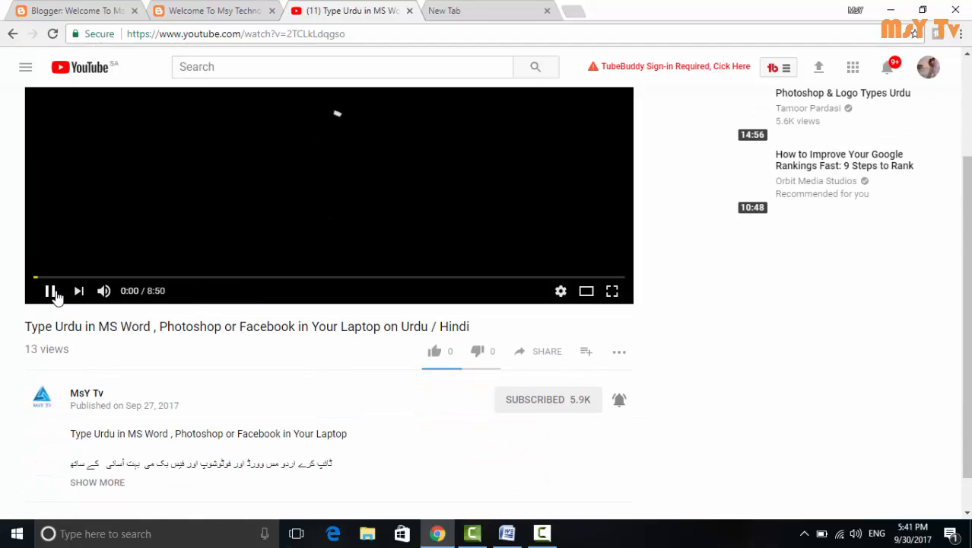
click(51, 292)
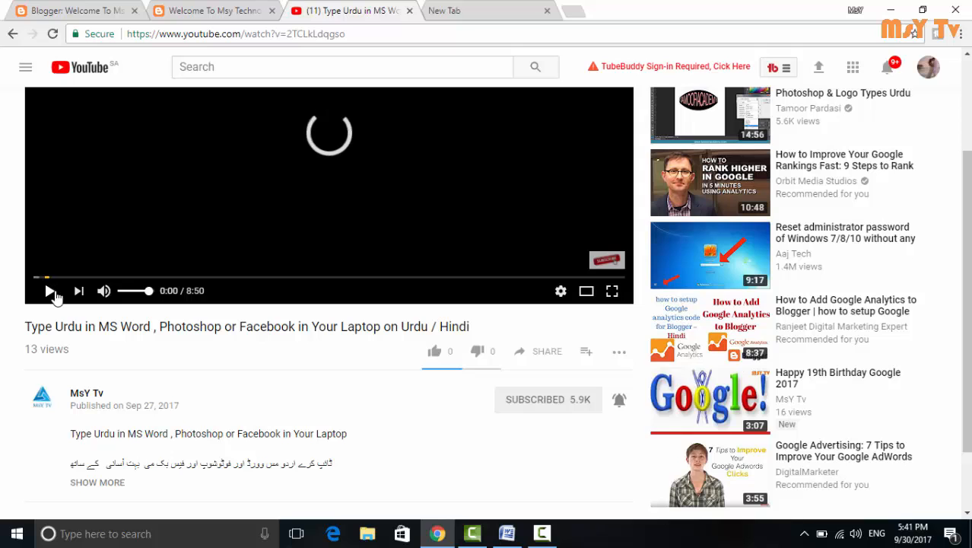
scroll(417, 338, up, 3)
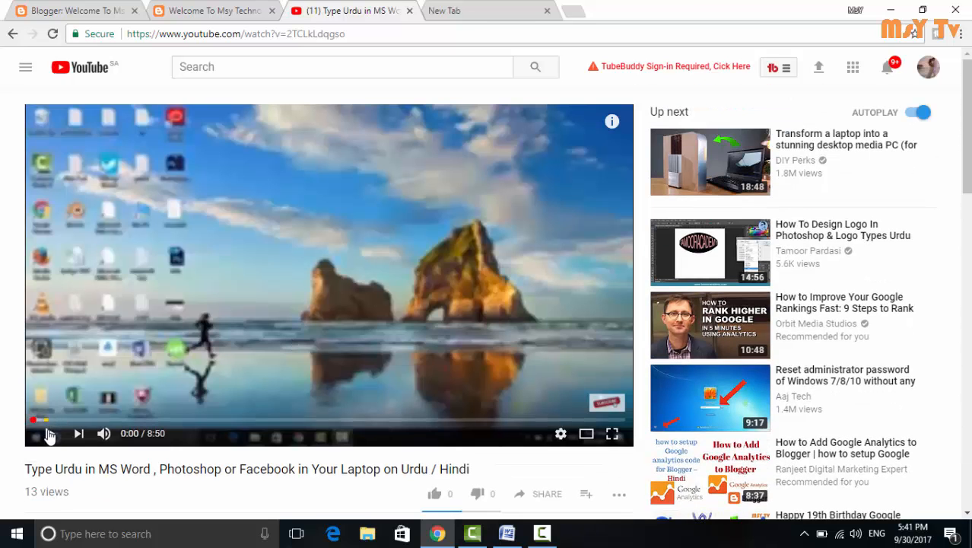
click(287, 303)
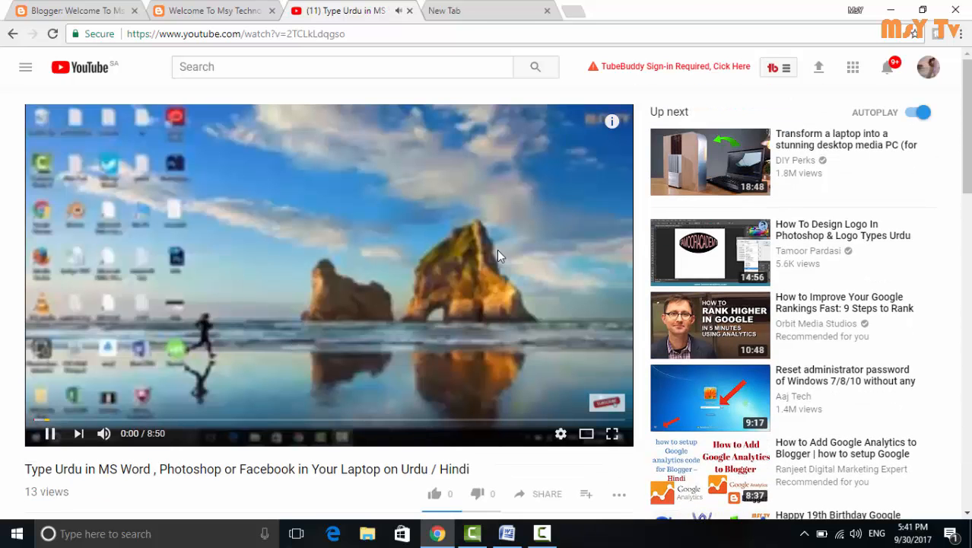
click(52, 433)
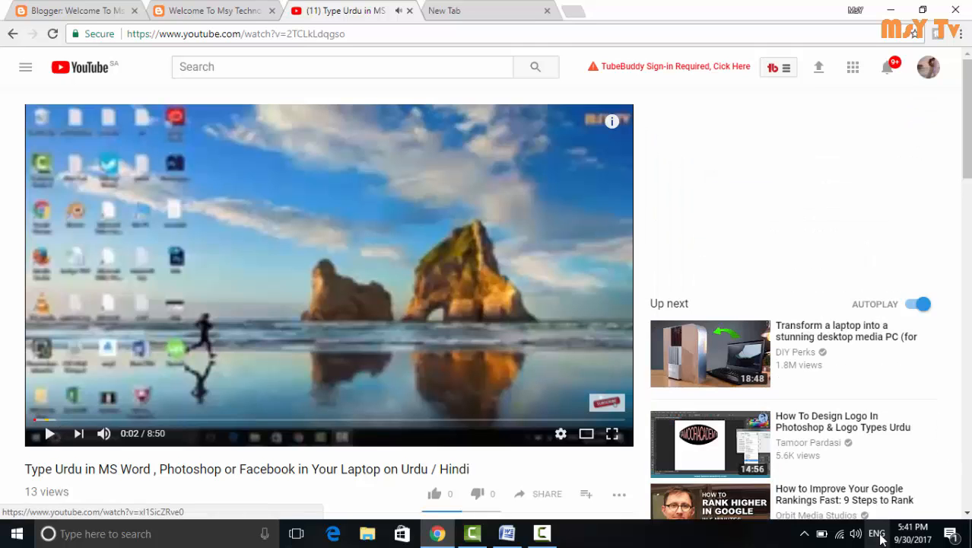
click(879, 535)
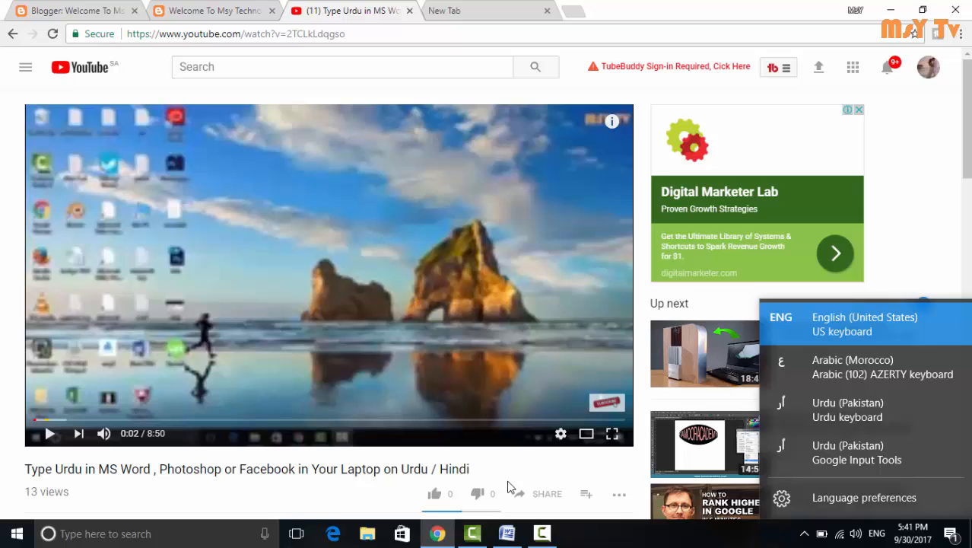
click(328, 352)
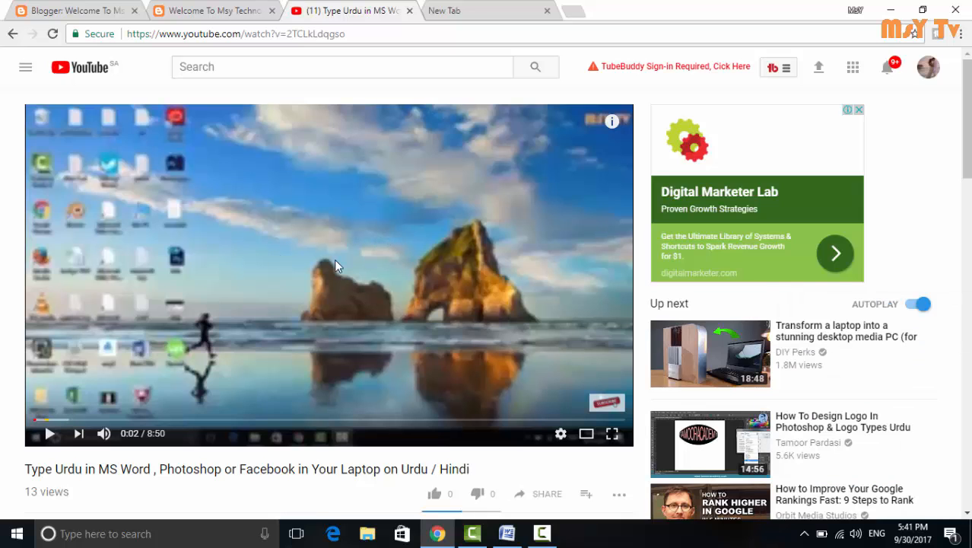
Switch to the Word document, place the cursor below the last English paragraph and set the input language to Urdu (Pakistan) Google Input Tools.
click(516, 11)
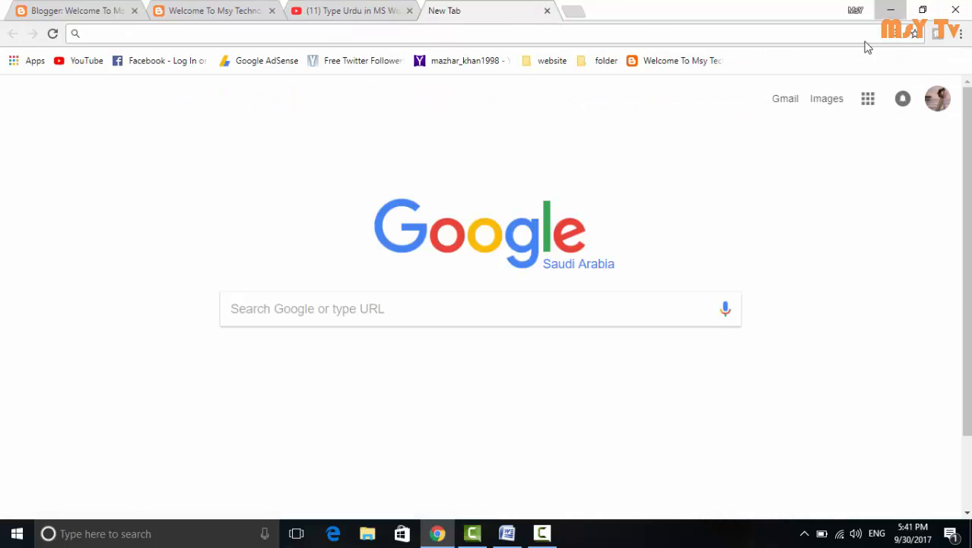
click(891, 10)
click(551, 376)
text(What is the tiger who is using video comtasia up treca Now after the first comtasia up spotter fold up on YouTube and from there will go to produce and share slkat will have the option of YouTube on the lake and the video will be the lion of shear comes title If the video below plague came to understand the prohibitions)
scroll(566, 369, down, 4)
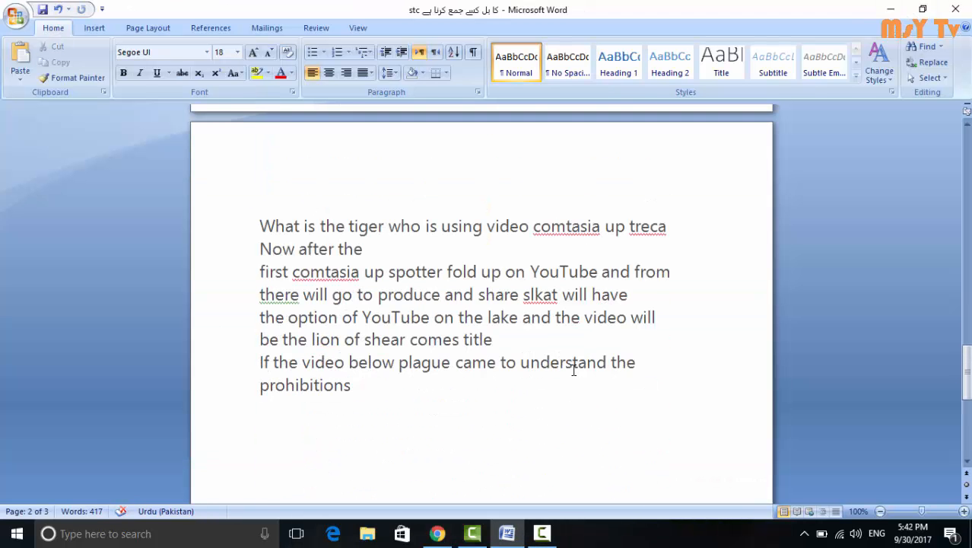
click(581, 366)
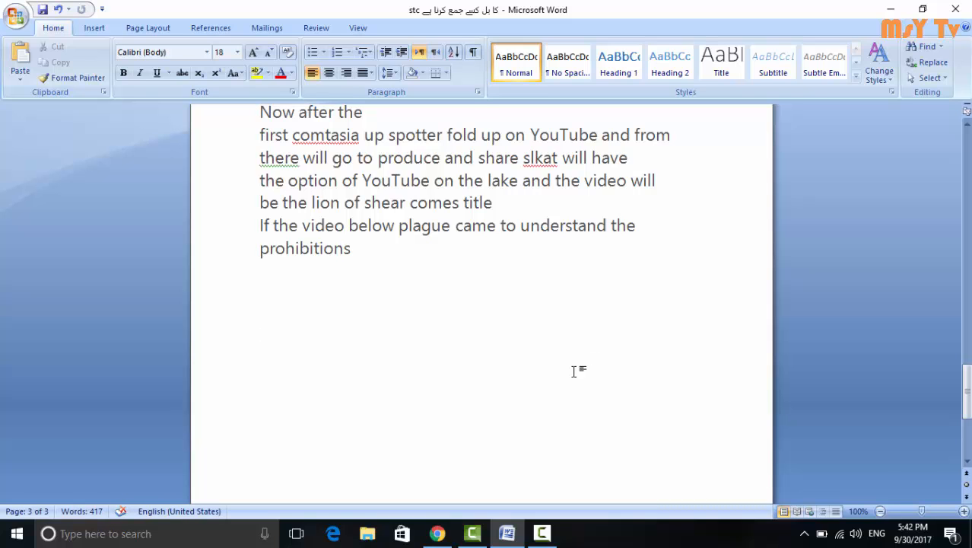
click(876, 533)
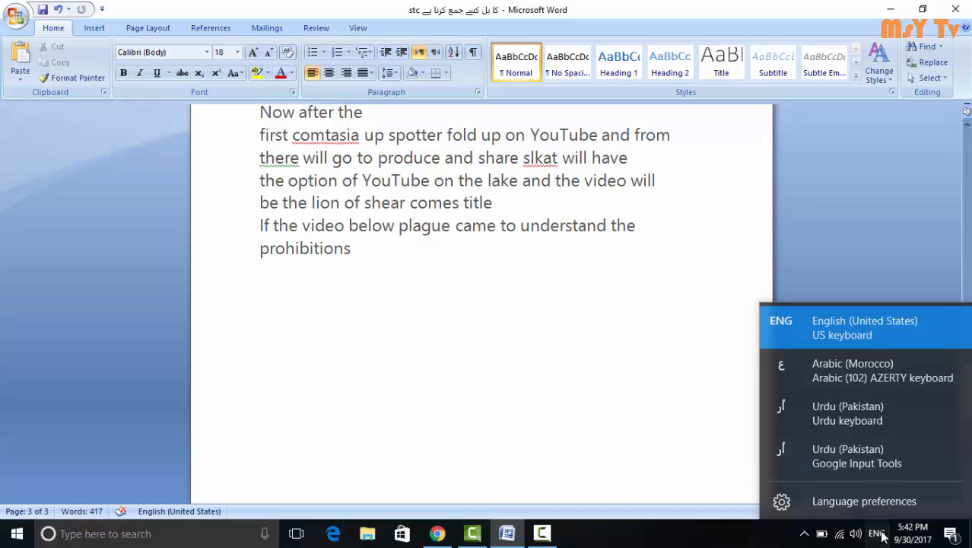
click(881, 452)
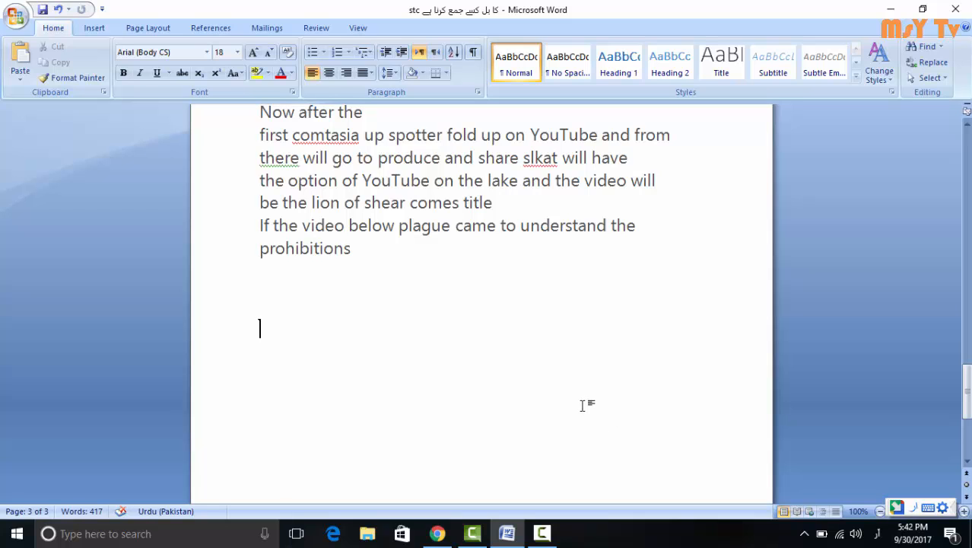
Write an Urdu sentence using phonetic Latin spelling: "میرا نام", followed by the person's first name and "ہے".
text(mare)
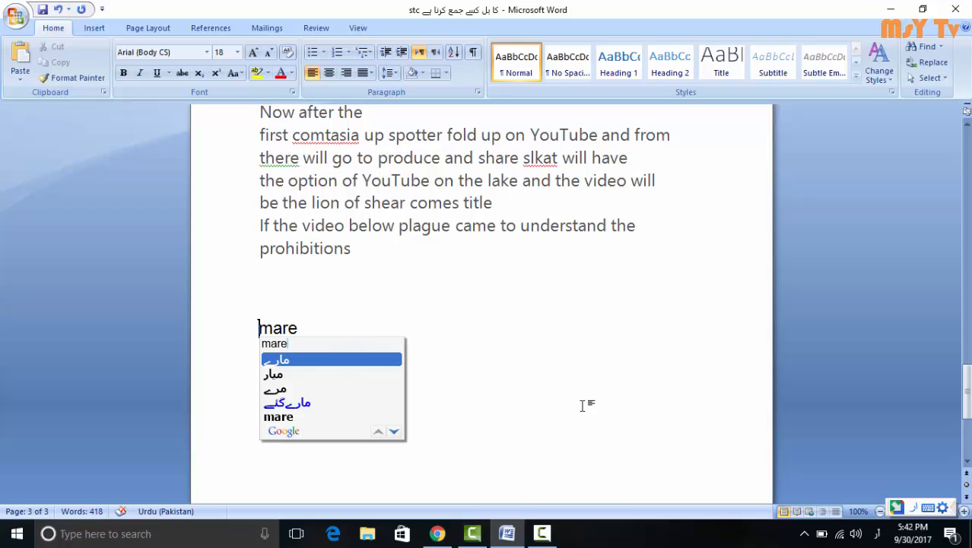
key(BackSpace)
key(BackSpace)
key(BackSpace)
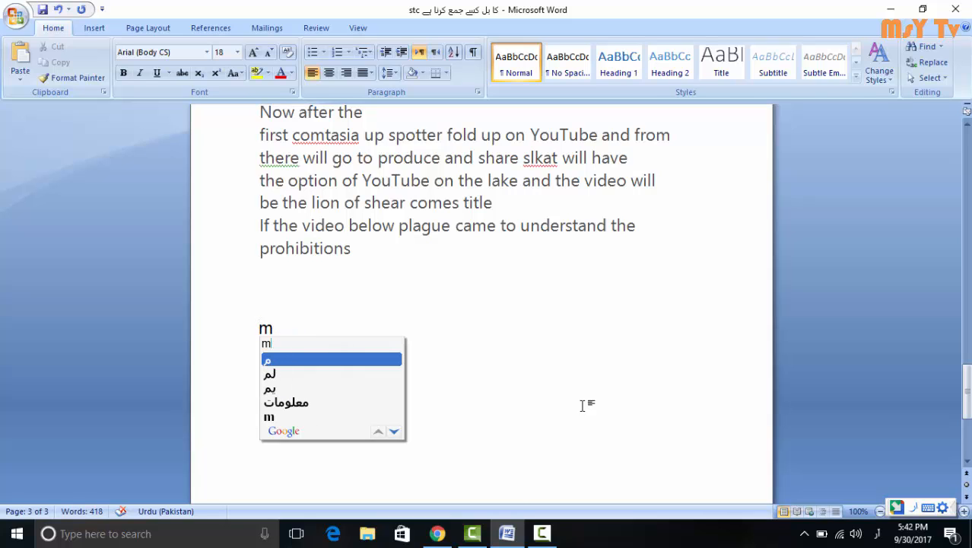
text(era)
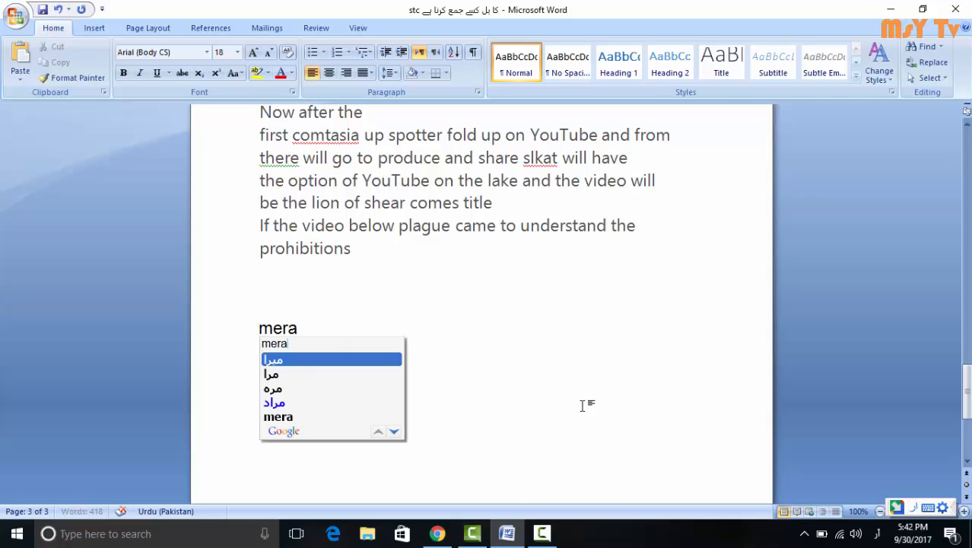
key(space)
text(n)
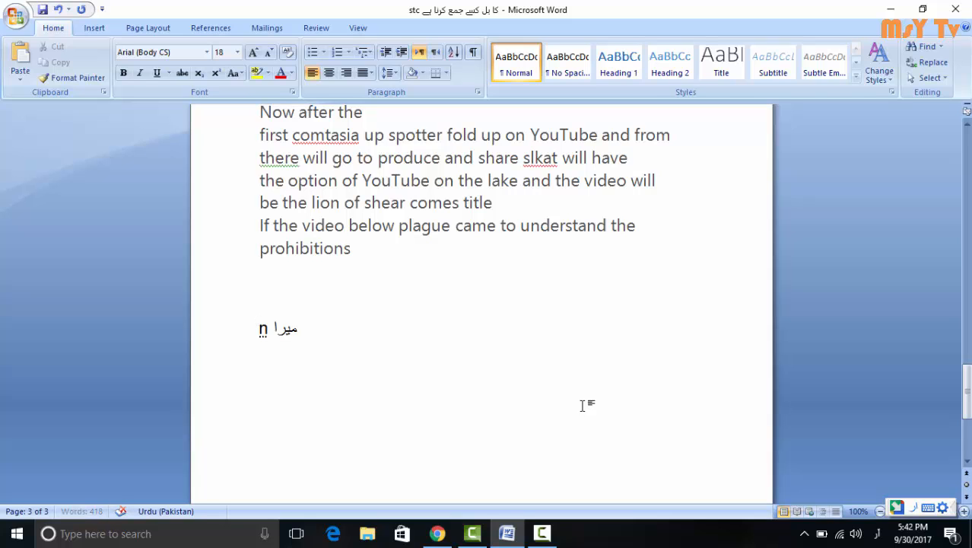
text(ame)
key(space)
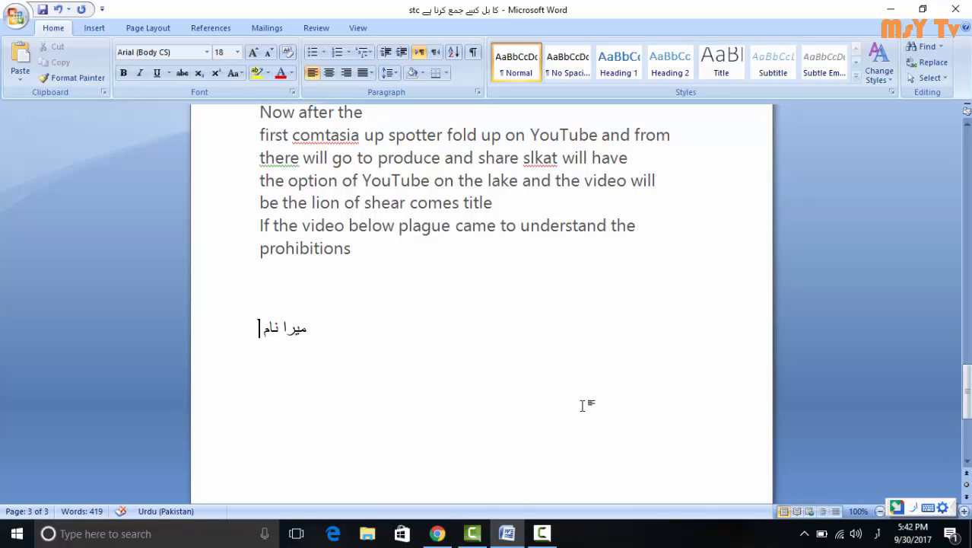
text(mazhar)
key(space)
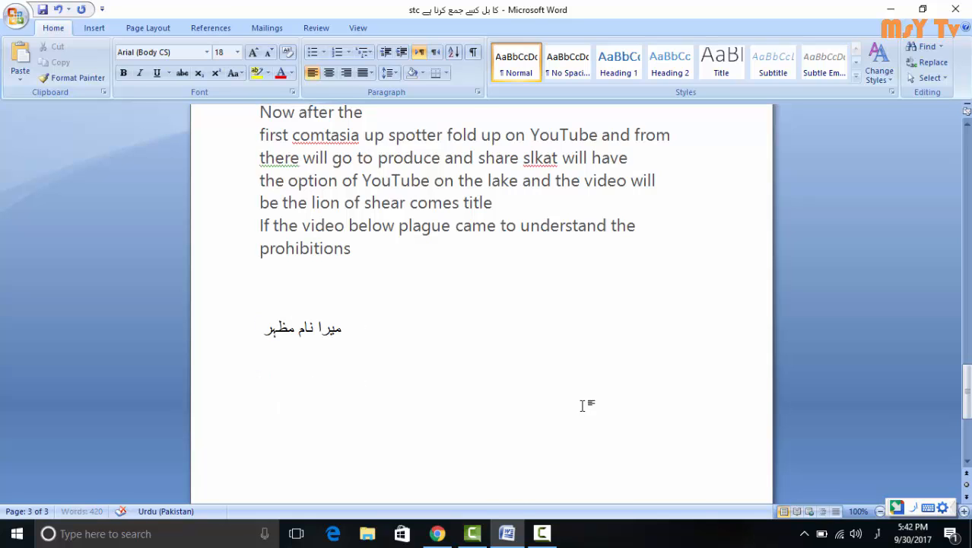
text(he)
key(space)
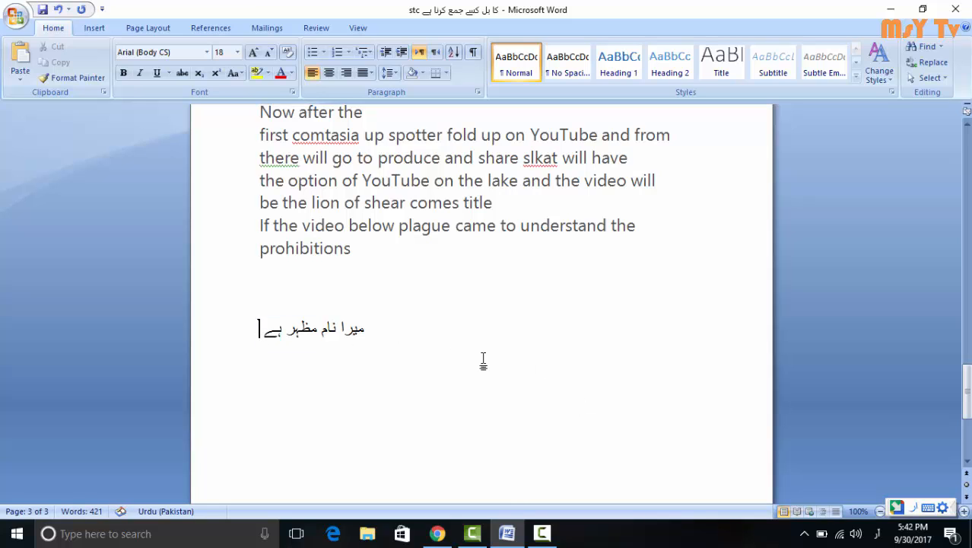
Minimize the Word document, switch back to Chrome and show the live blog's home page with the new post.
click(891, 9)
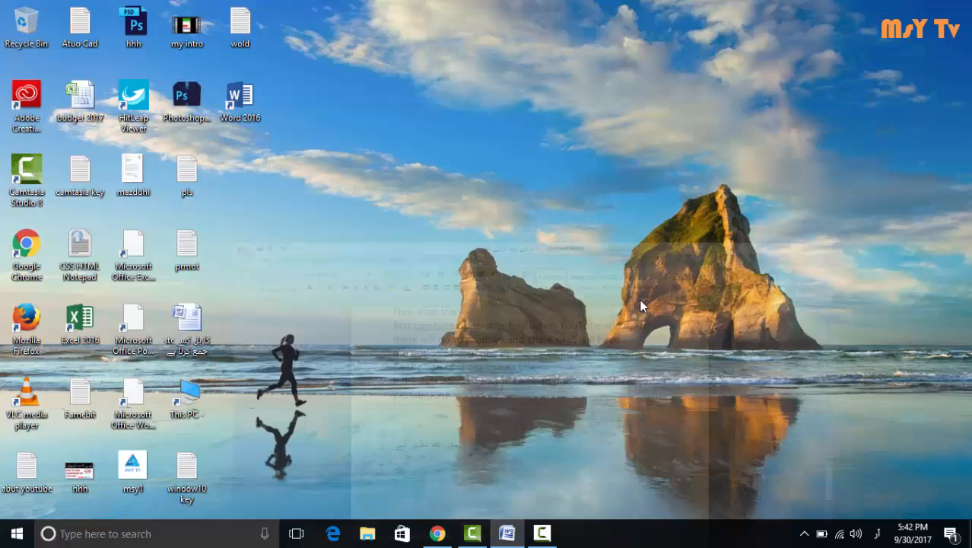
click(438, 533)
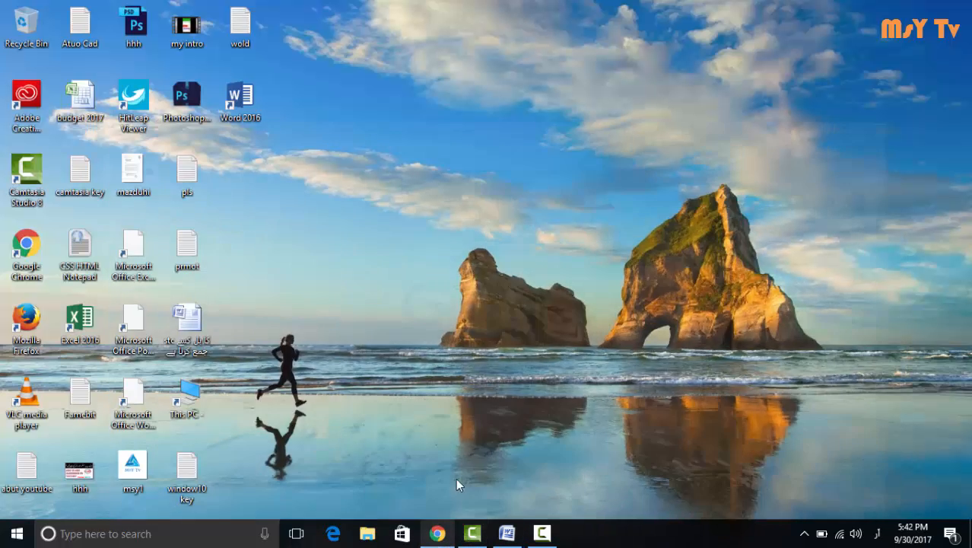
click(66, 9)
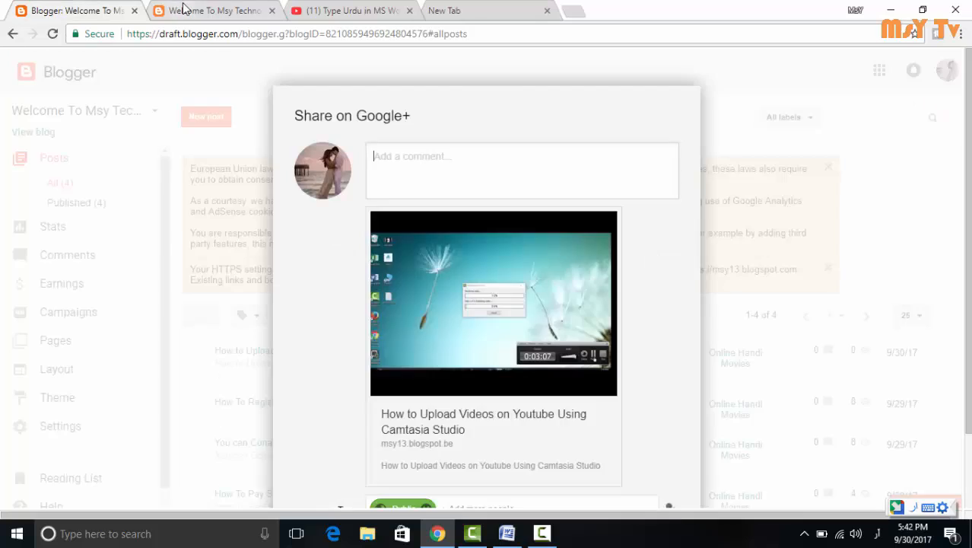
click(186, 10)
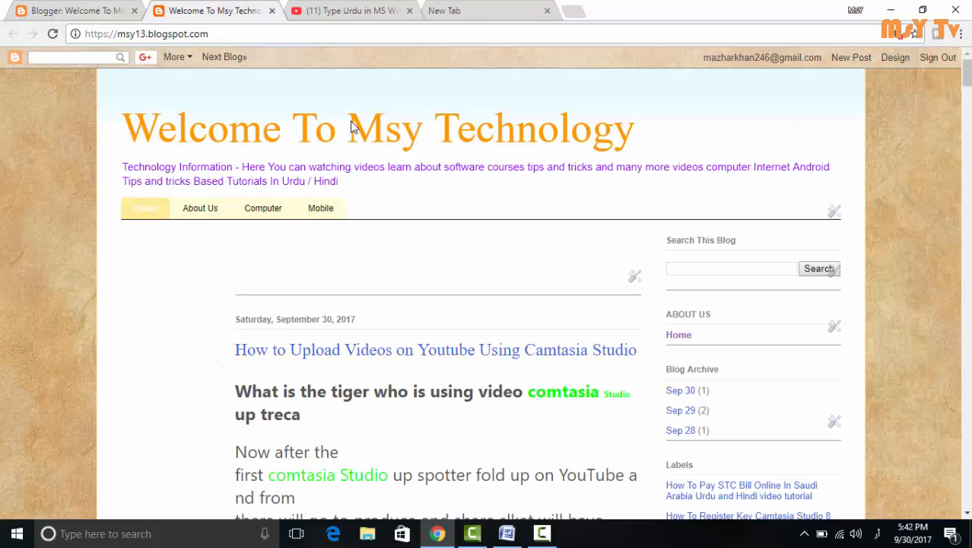